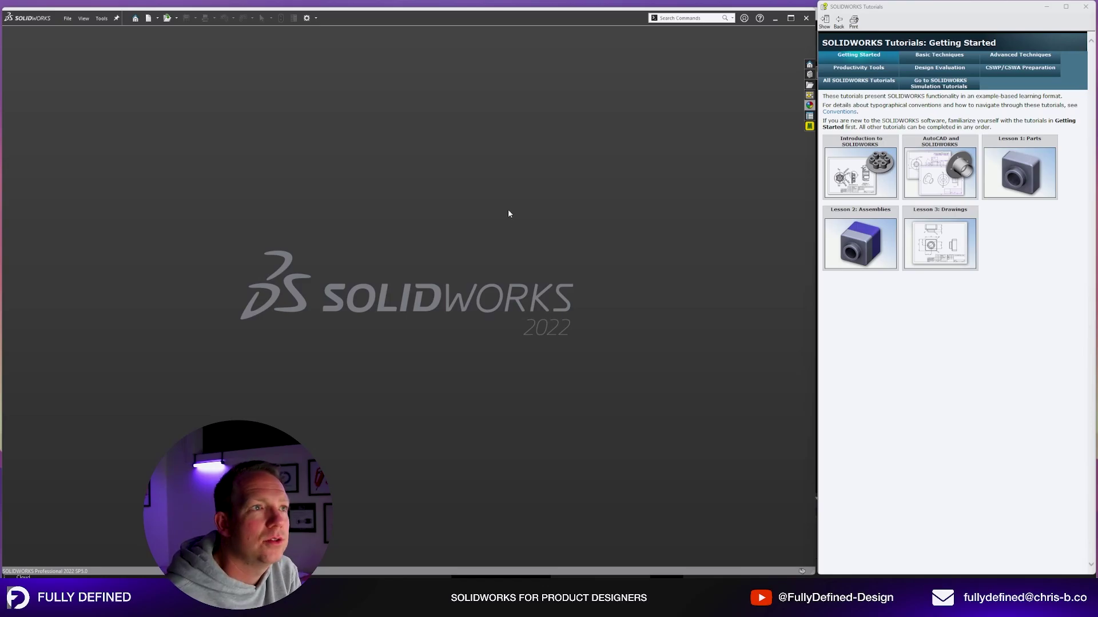
# - Open the Lofts lesson from the full SOLIDWORKS tutorial list and go to its Setting Up the Planes topic
pyautogui.click(849, 83)
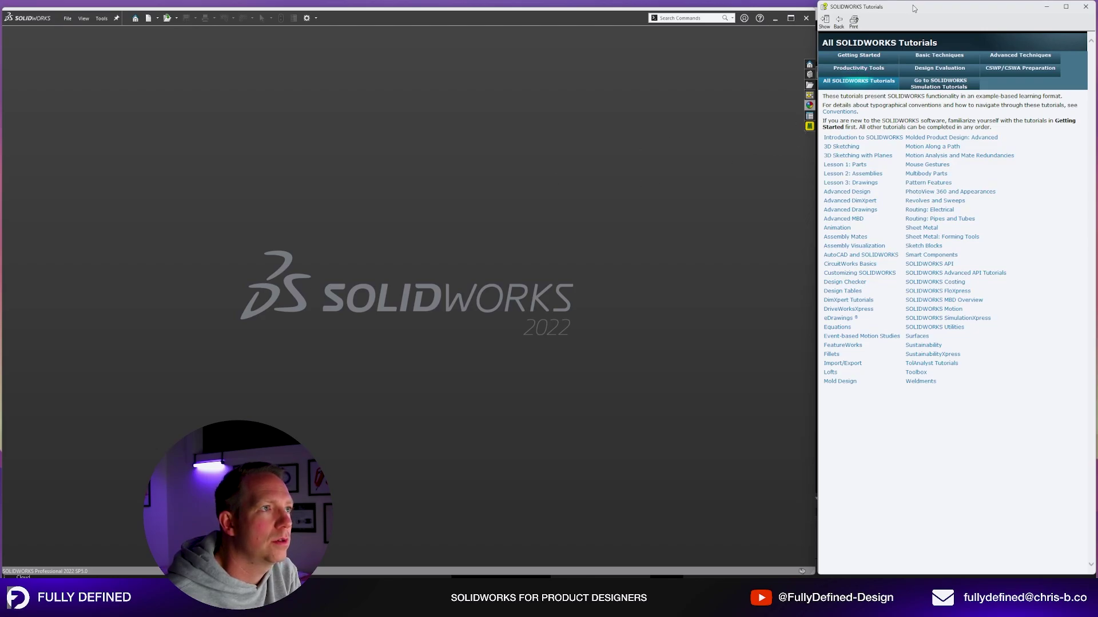
pyautogui.moveTo(988, 6); pyautogui.dragTo(990, 8)
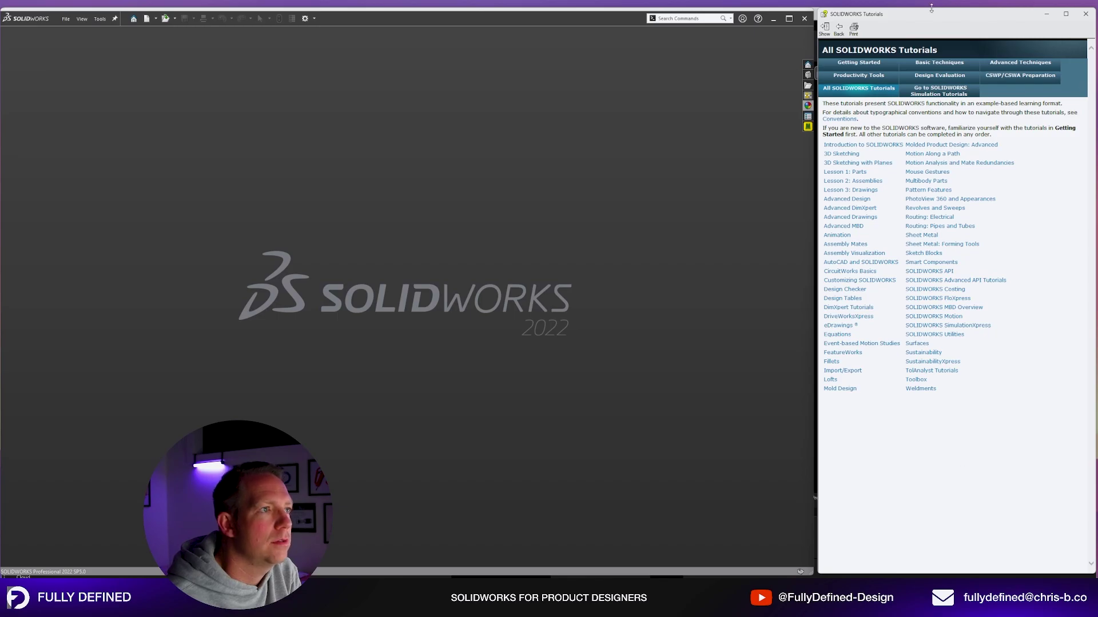
pyautogui.click(835, 380)
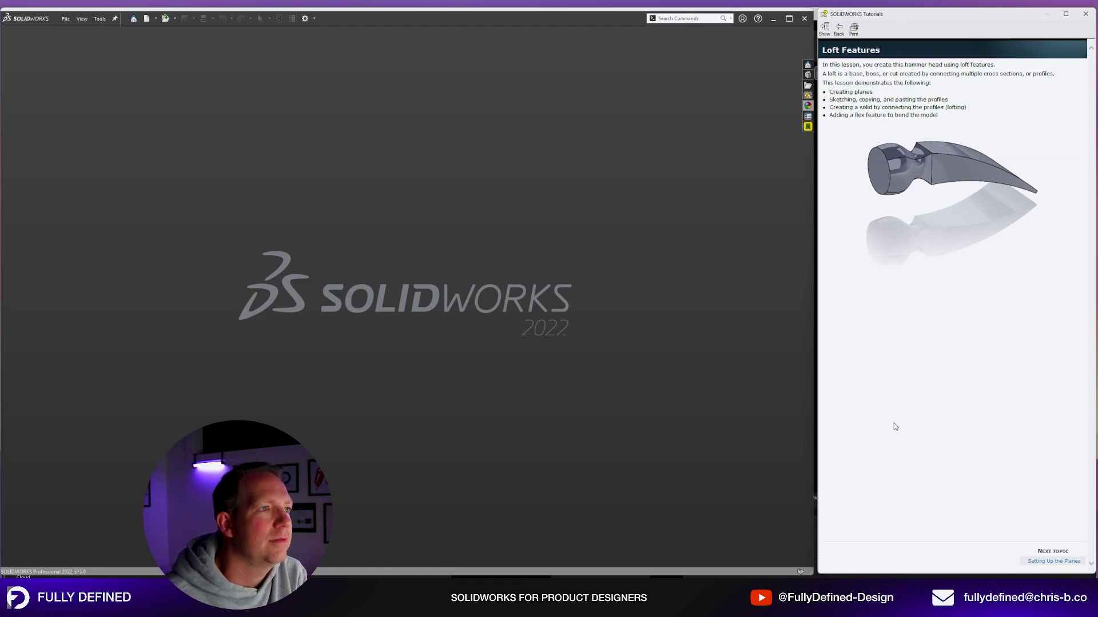
pyautogui.click(1054, 561)
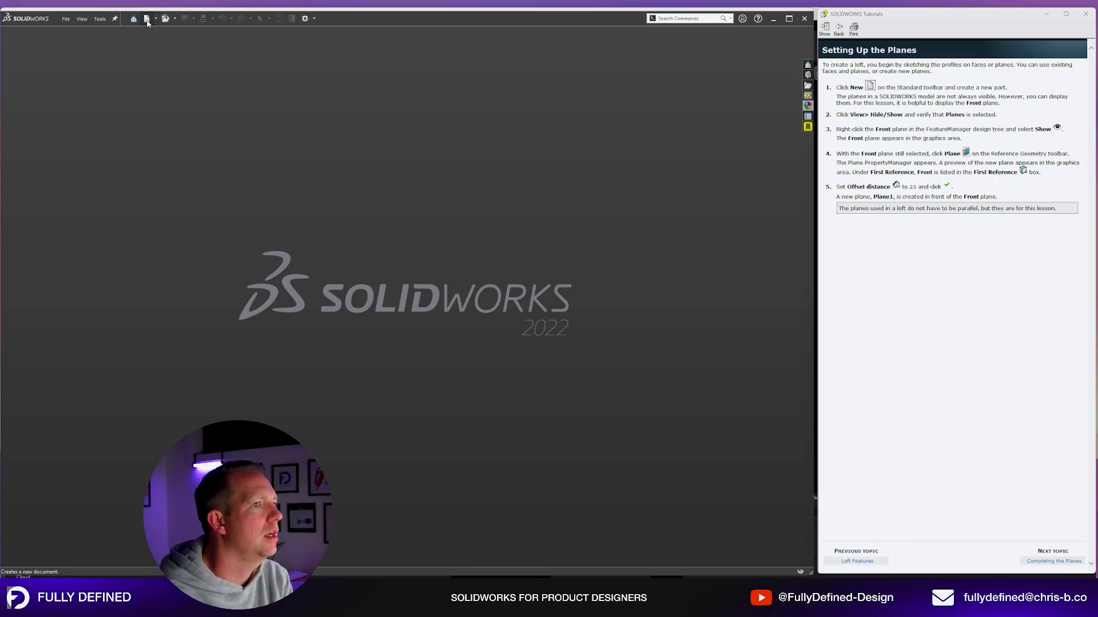
# - Create a new part in SOLIDWORKS and widen the feature tree so its full names fit
pyautogui.click(147, 18)
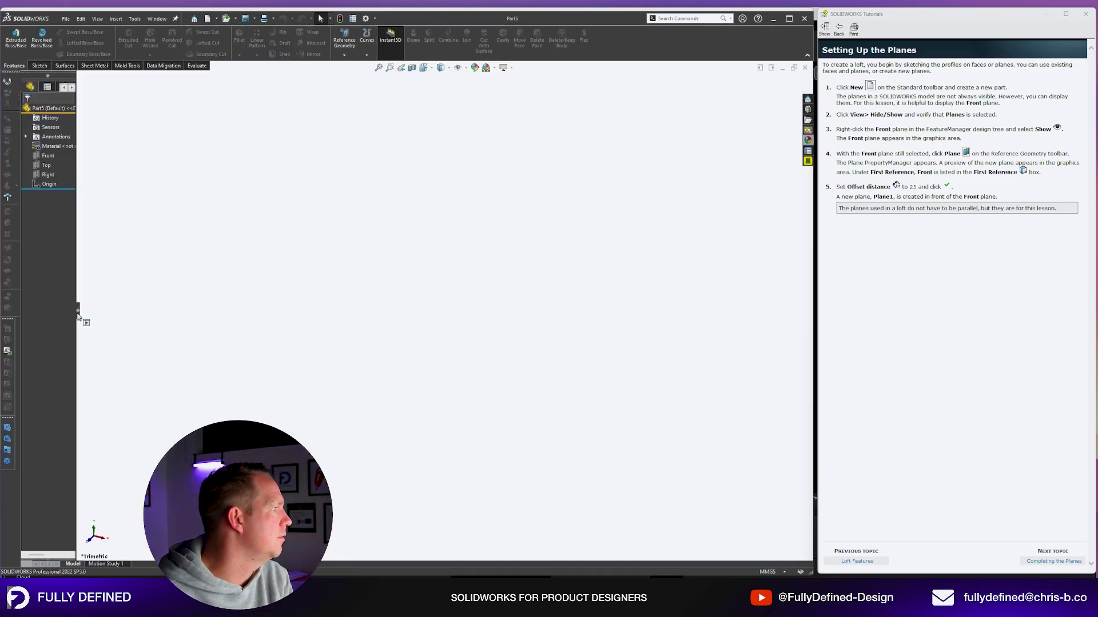
pyautogui.moveTo(79, 313); pyautogui.dragTo(166, 296)
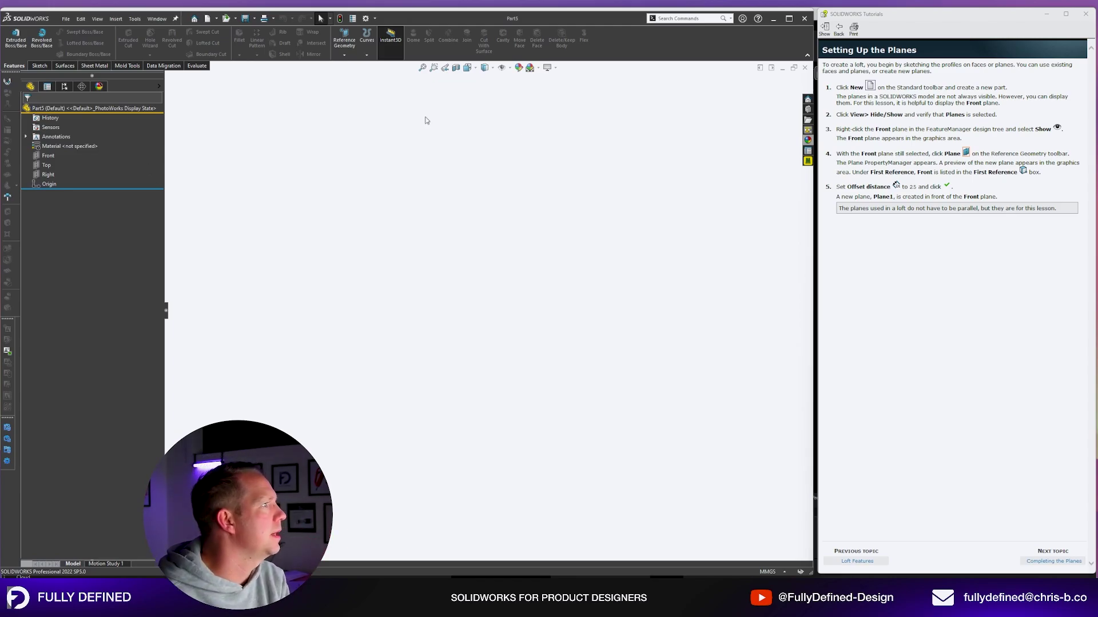
# - Turn on plane visibility for the part and show the Front plane in the graphics area
pyautogui.click(509, 68)
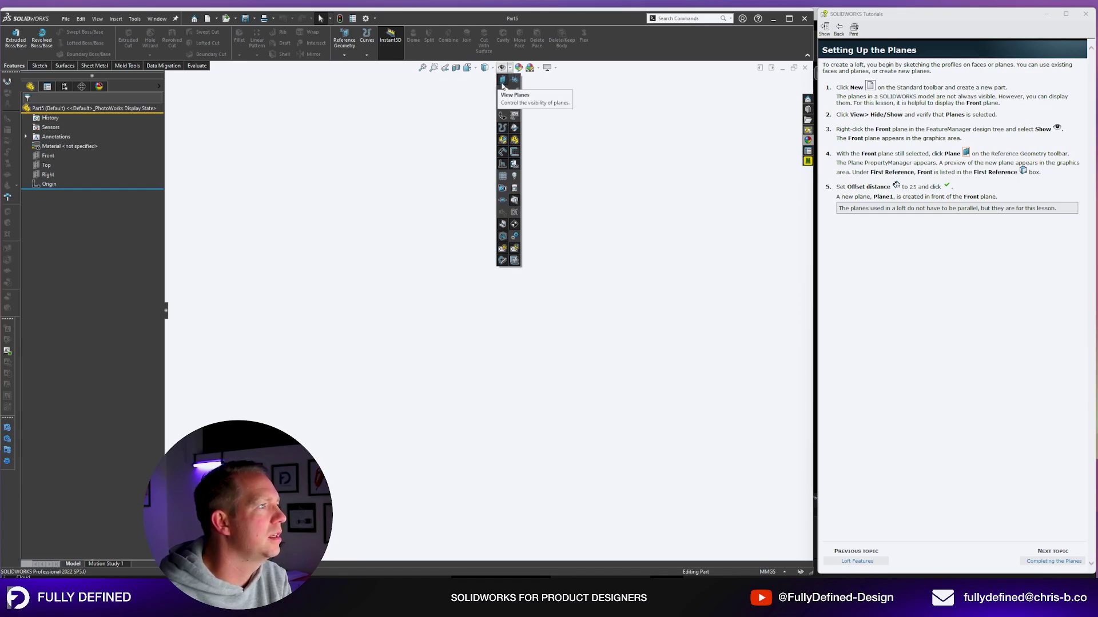
pyautogui.click(503, 84)
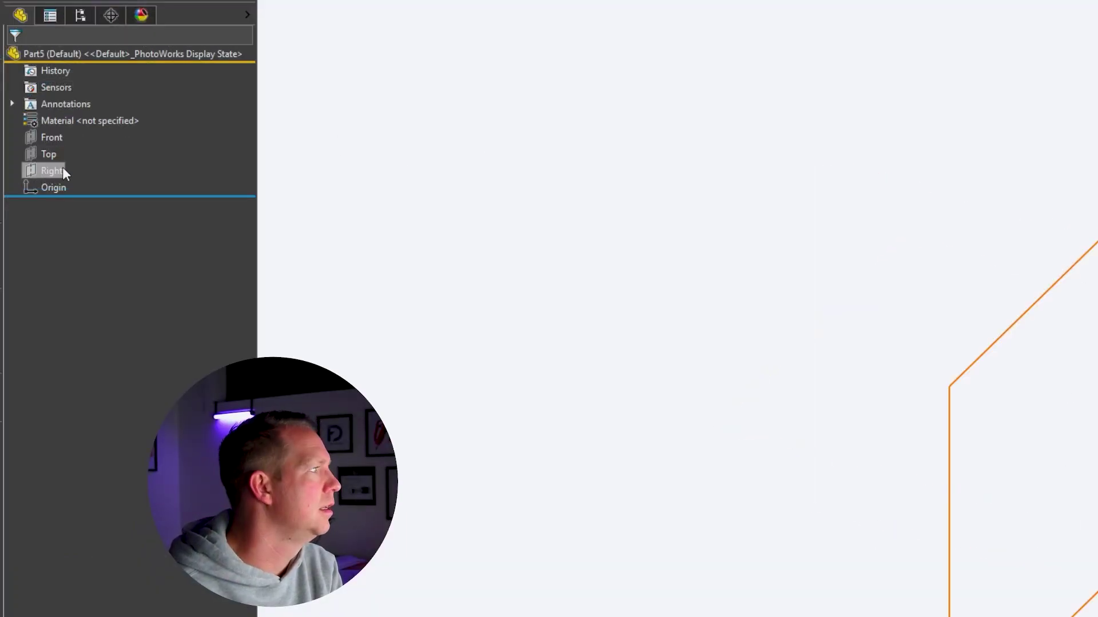
pyautogui.click(54, 140)
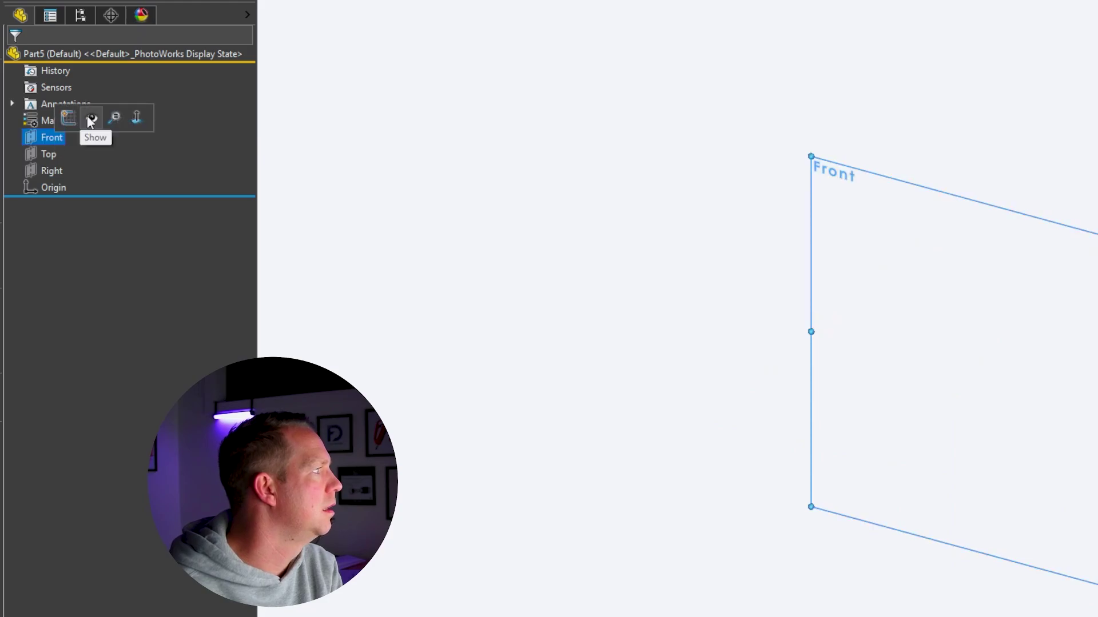
pyautogui.click(93, 118)
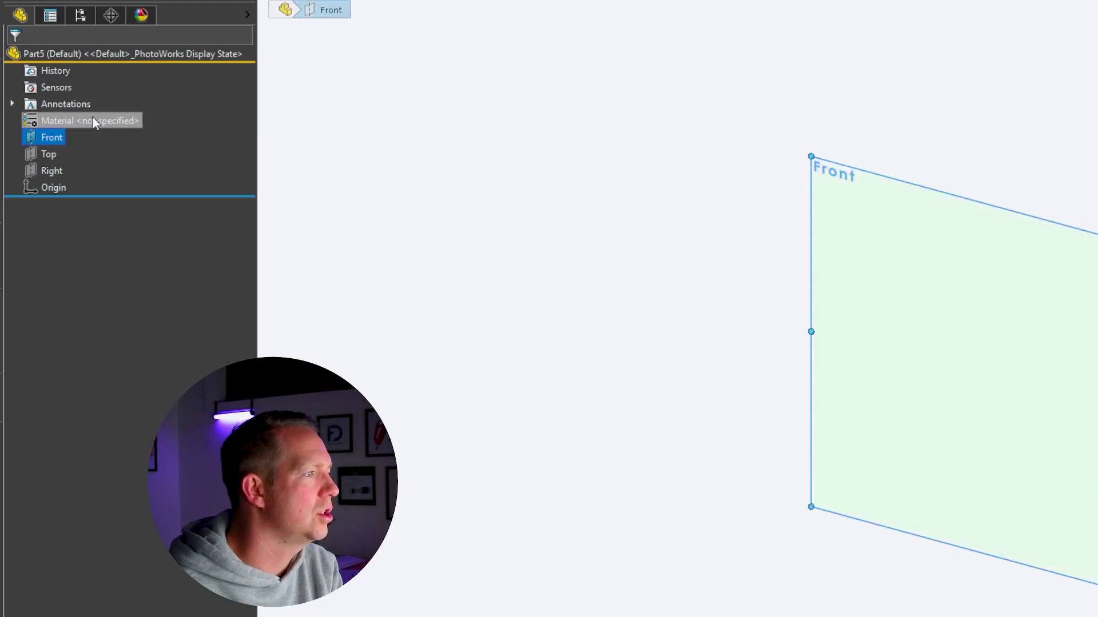
pyautogui.click(627, 247)
# - Set up a new reference plane offset 25 mm from the Front plane
pyautogui.scroll(5, 930, 422)
pyautogui.press('f')
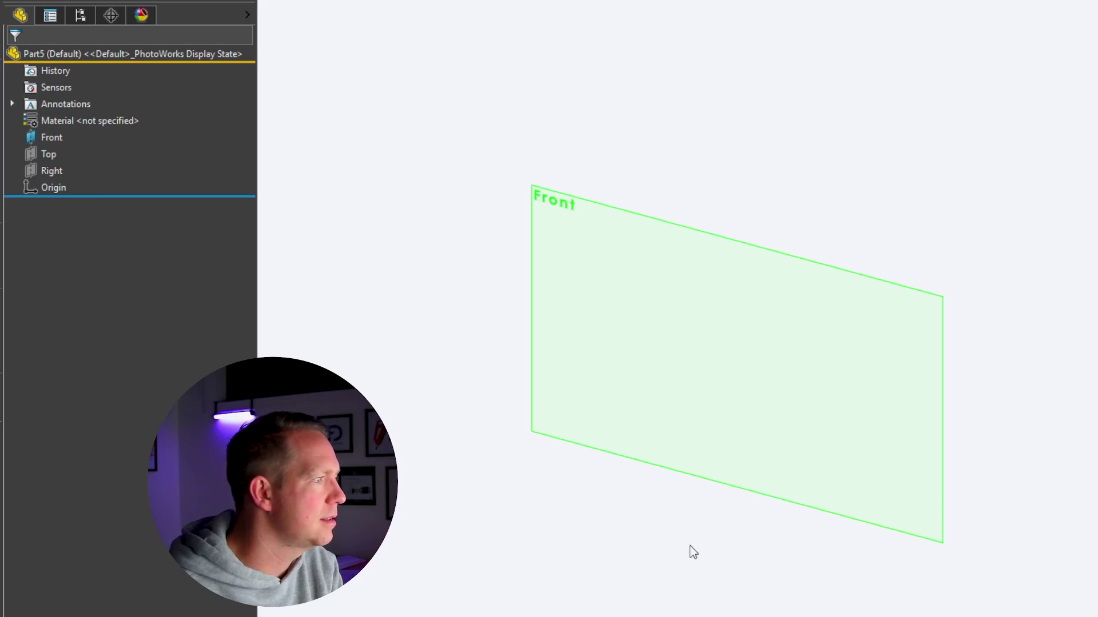
pyautogui.moveTo(625, 562); pyautogui.dragTo(715, 490, button='middle')
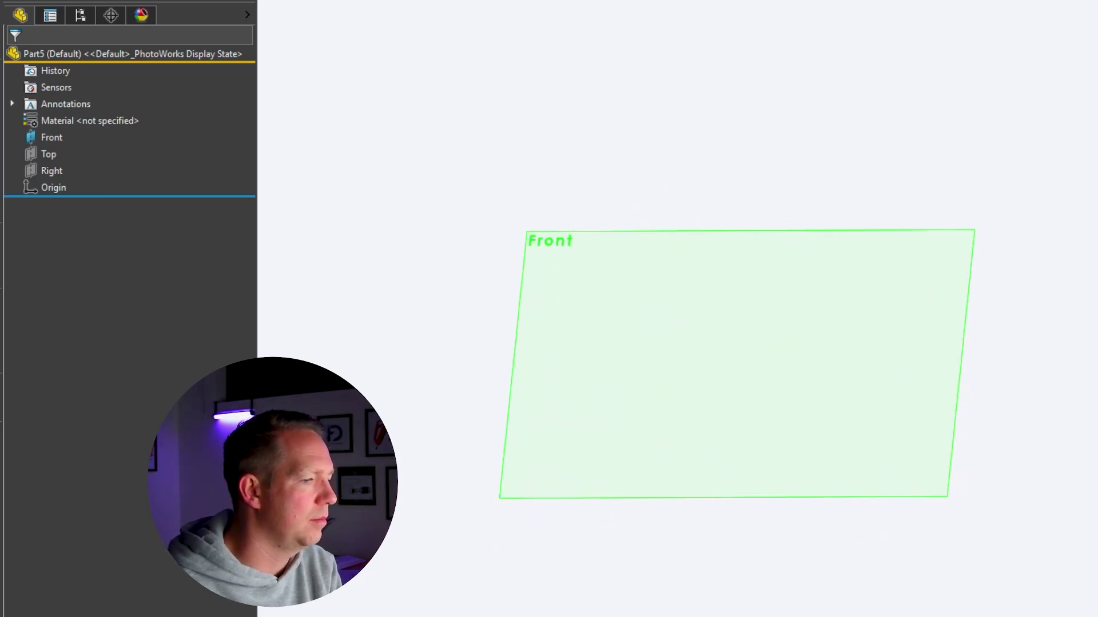
pyautogui.moveTo(897, 594); pyautogui.dragTo(901, 417, button='middle')
pyautogui.scroll(-3, 667, 394)
pyautogui.click(767, 279)
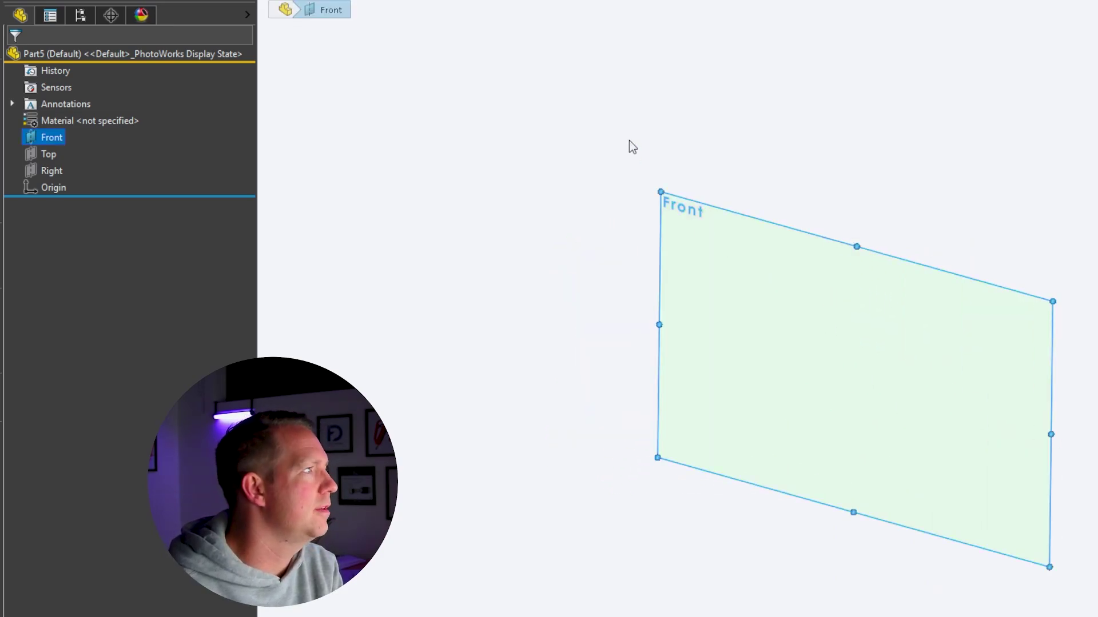
pyautogui.click(578, 1)
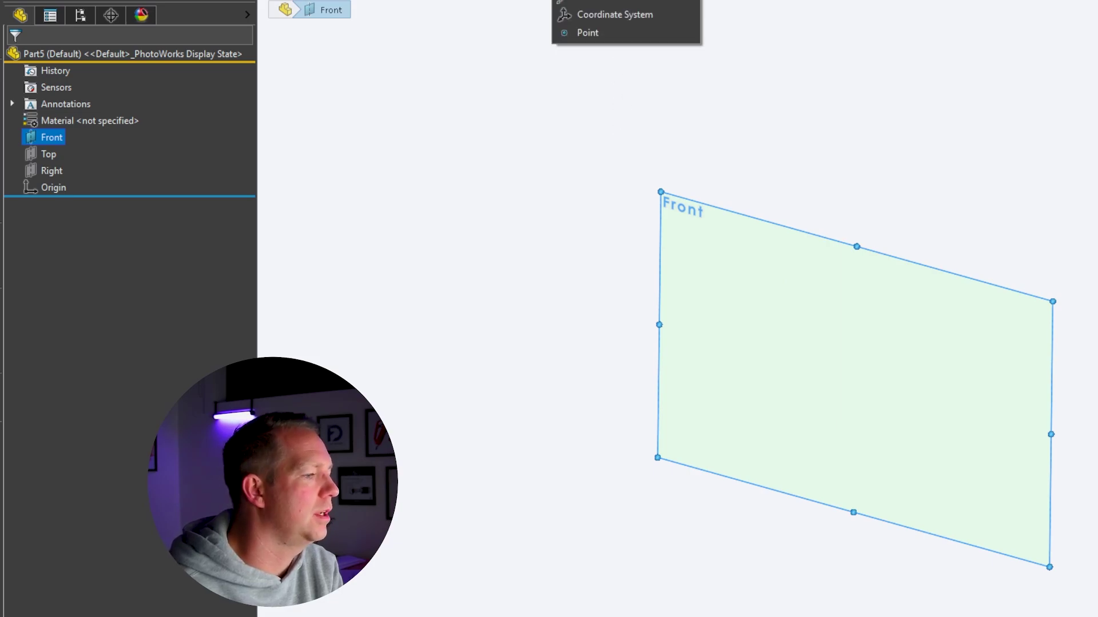
pyautogui.click(588, 0)
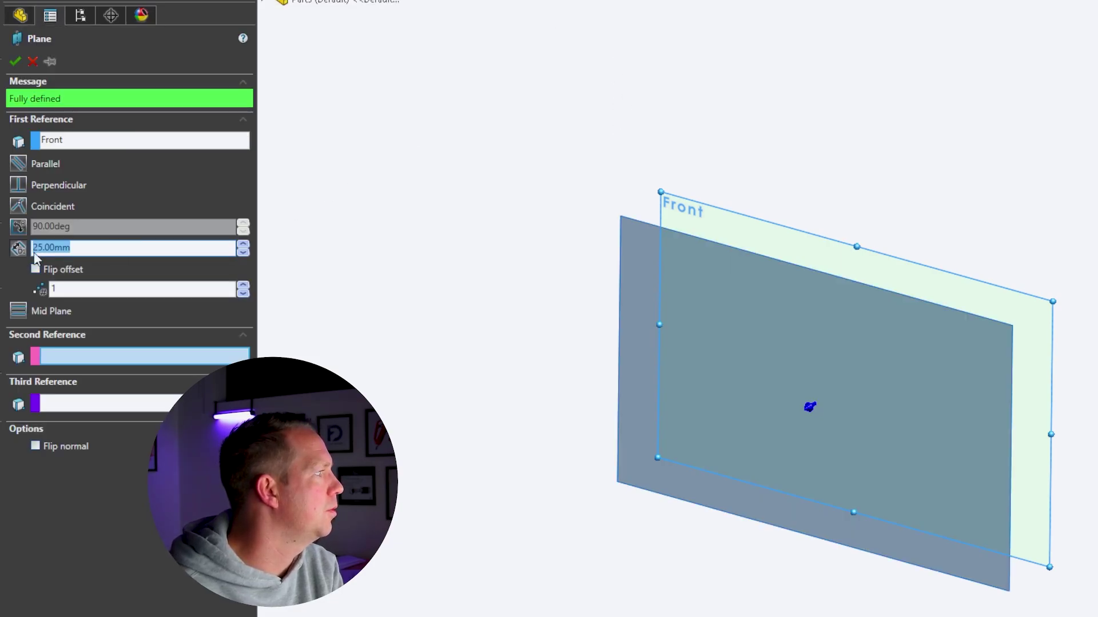
pyautogui.write('25')
pyautogui.press('Return')
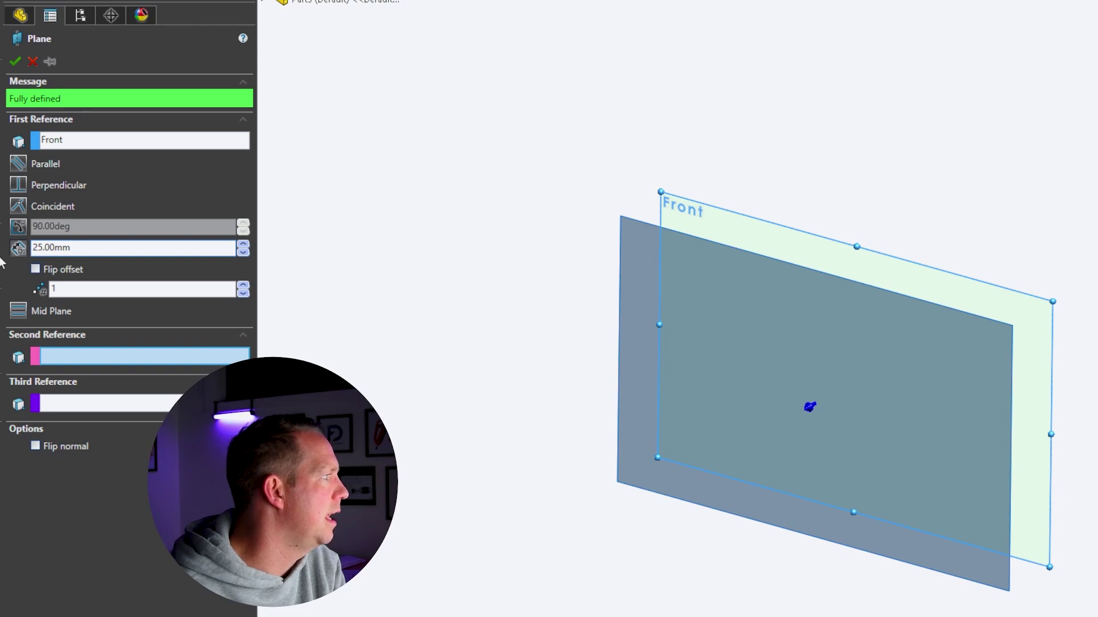
# - Try raising the number of offset planes to 5, and return it to 1
pyautogui.click(243, 285)
pyautogui.click(243, 285)
pyautogui.click(243, 285)
pyautogui.click(243, 285)
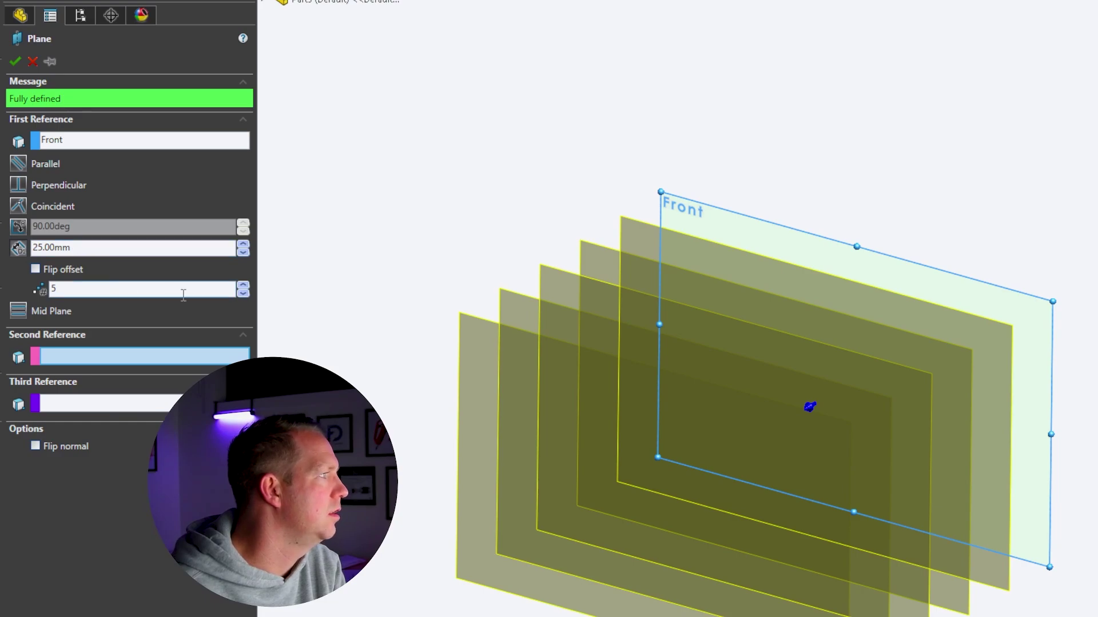
pyautogui.click(243, 293)
pyautogui.click(243, 293)
pyautogui.click(243, 294)
pyautogui.click(243, 293)
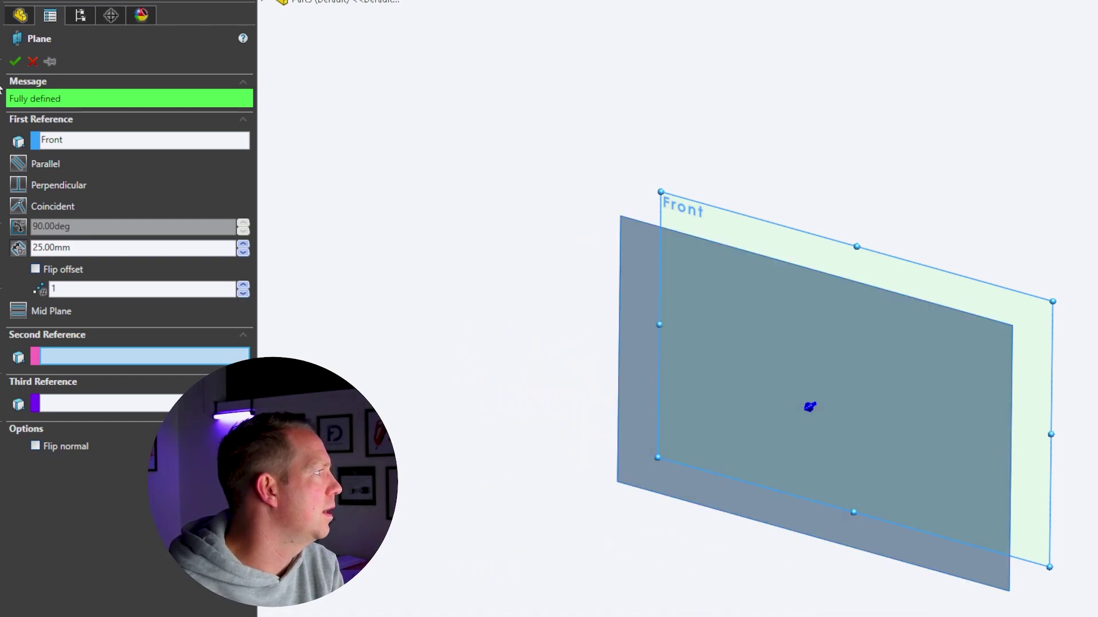
# - Finish creating the single plane offset from the Front plane
pyautogui.click(15, 61)
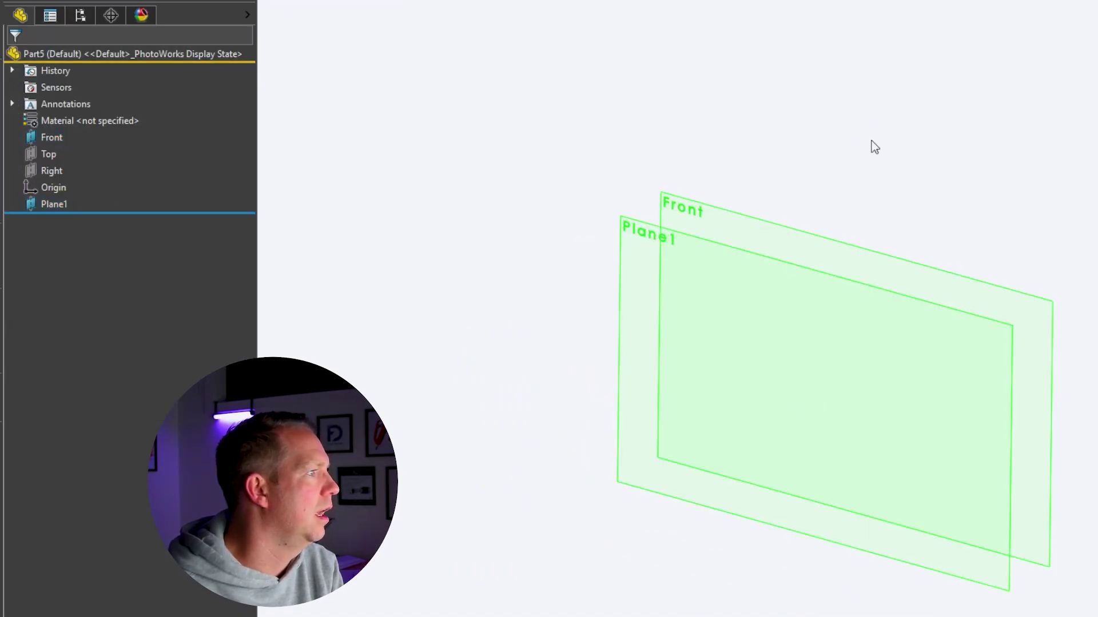
pyautogui.moveTo(966, 383)
pyautogui.mouseDown(button='middle')
pyautogui.moveTo(949, 338)
pyautogui.moveTo(975, 375)
pyautogui.moveTo(943, 385)
pyautogui.mouseUp(button='middle')
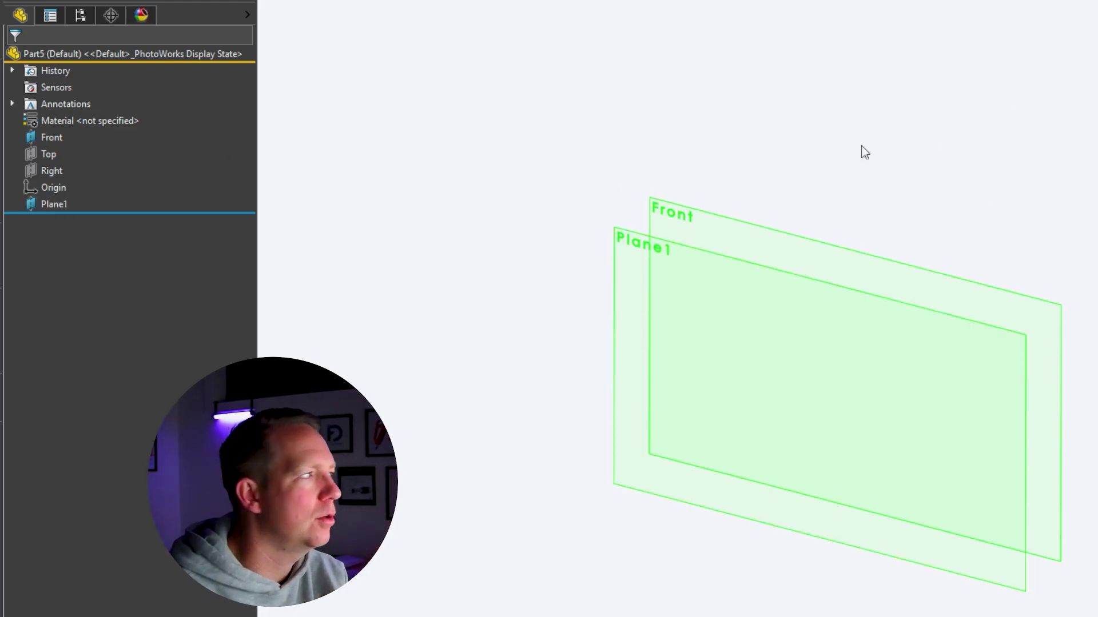
# - Examine the definition settings of Plane1, and close them without making changes
pyautogui.rightClick(60, 205)
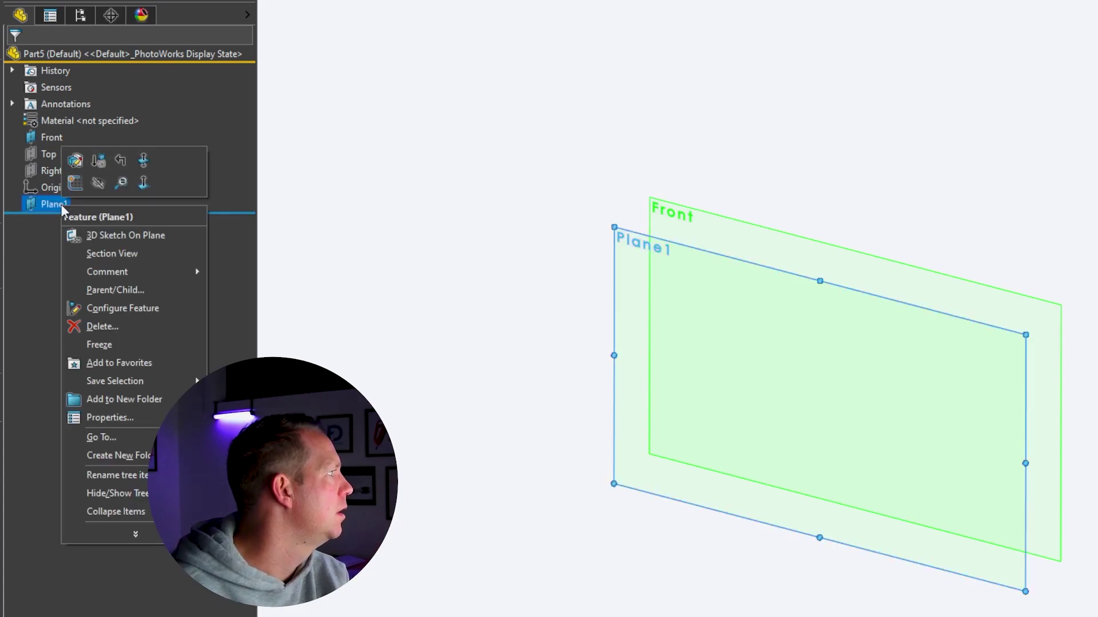
pyautogui.click(71, 156)
pyautogui.click(122, 268)
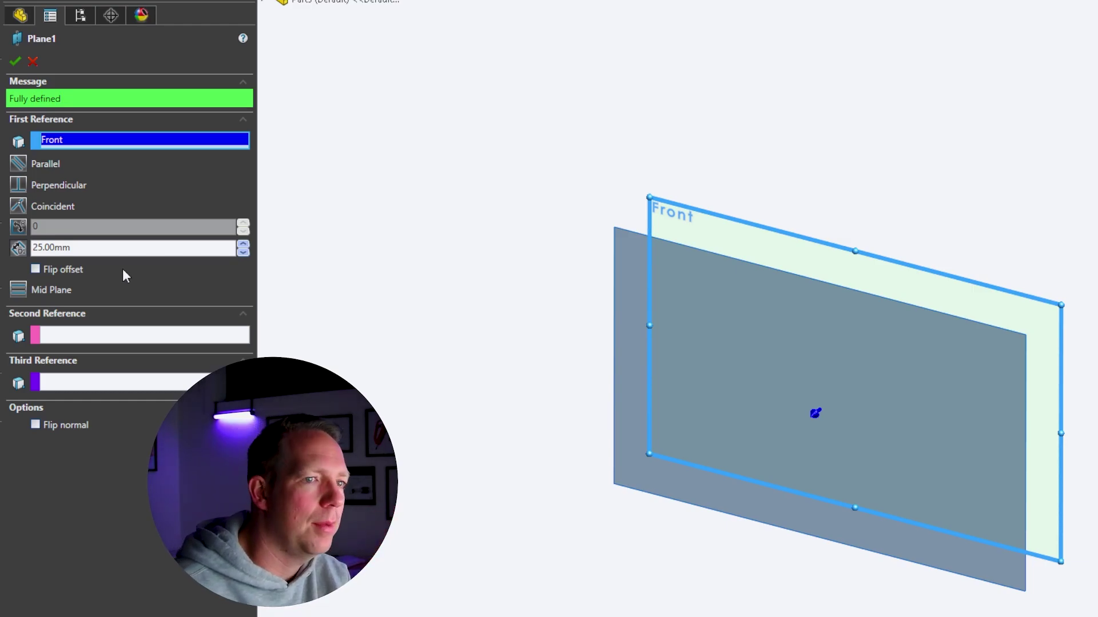
pyautogui.click(35, 65)
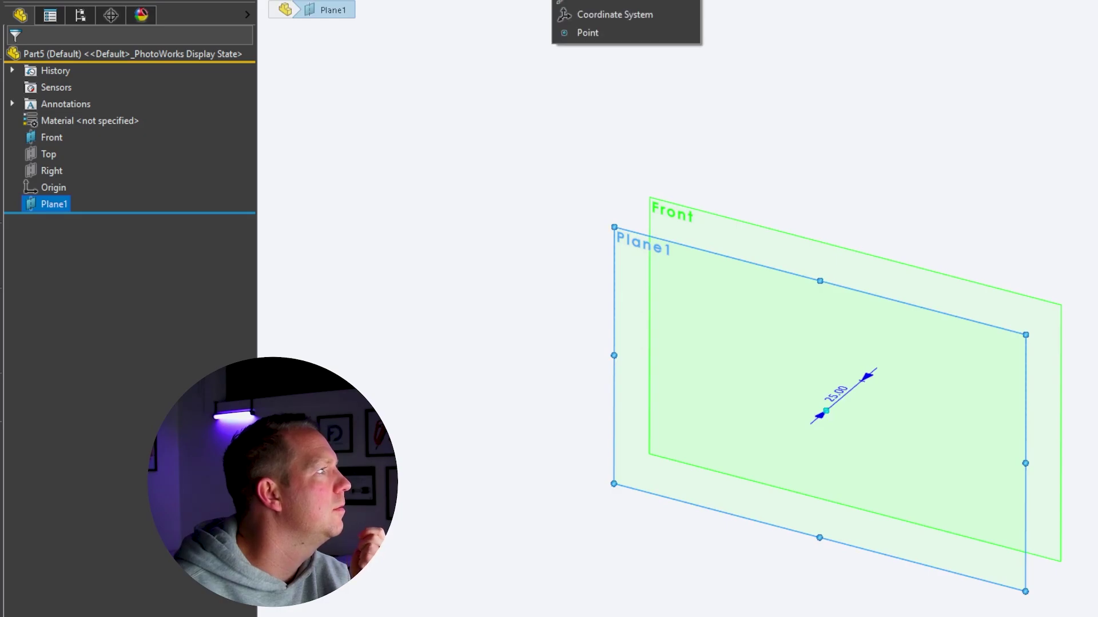
# - Create a second reference plane offset 25 mm from Plane1
pyautogui.click(589, 0)
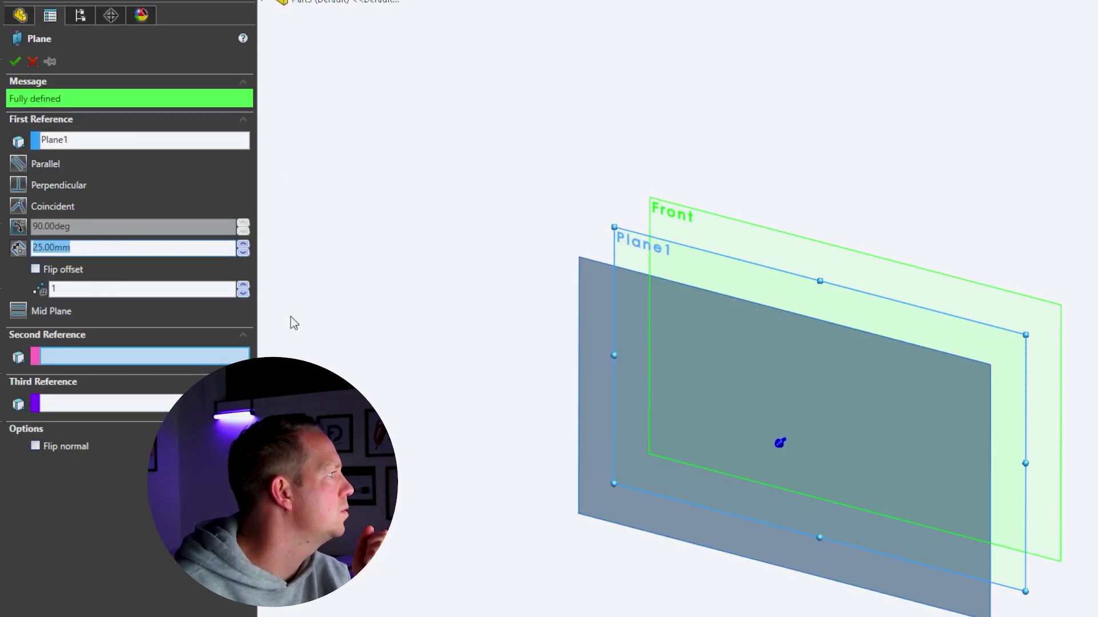
pyautogui.press('Return')
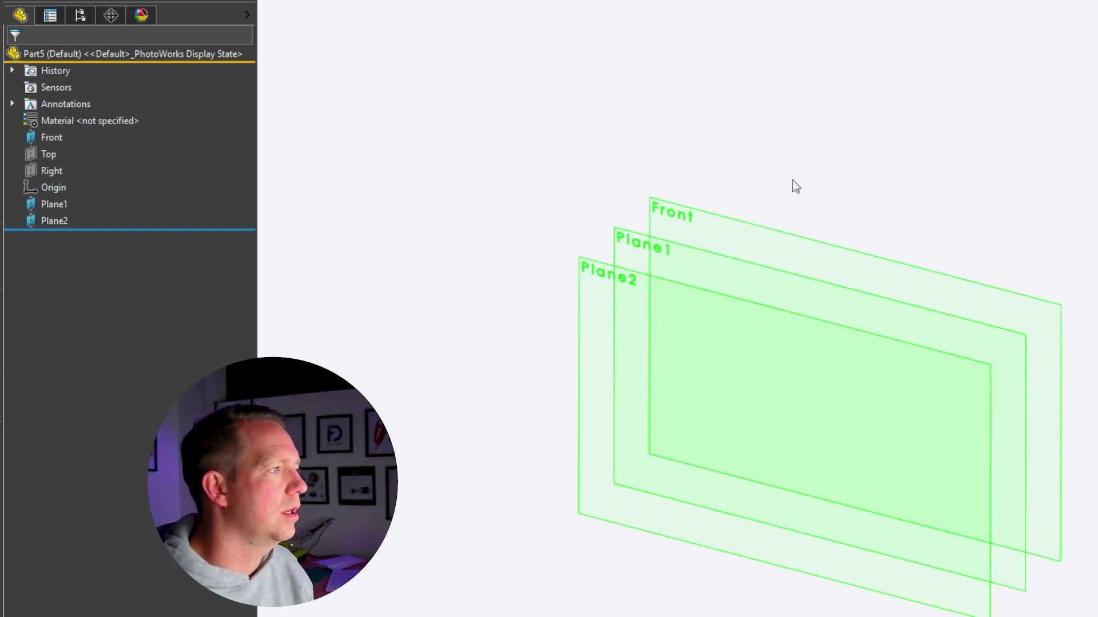
# - Copy Plane2 in the graphics area to create a third plane offset 40 mm in front of it
pyautogui.press('ctrl')
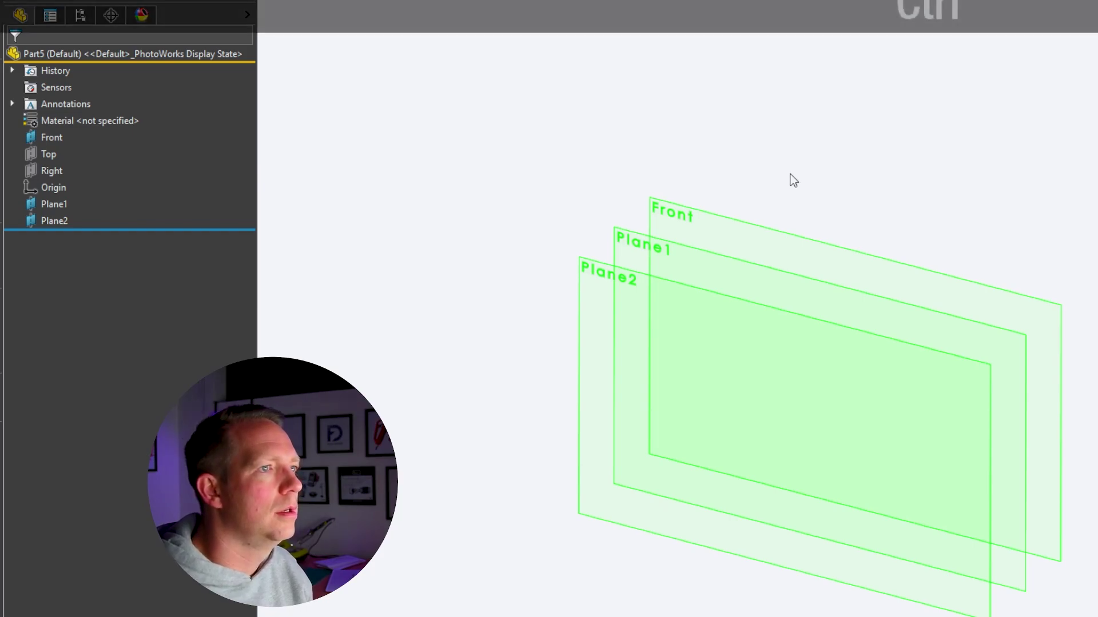
pyautogui.keyDown('ctrl'); pyautogui.click(607, 301); pyautogui.keyUp('ctrl')
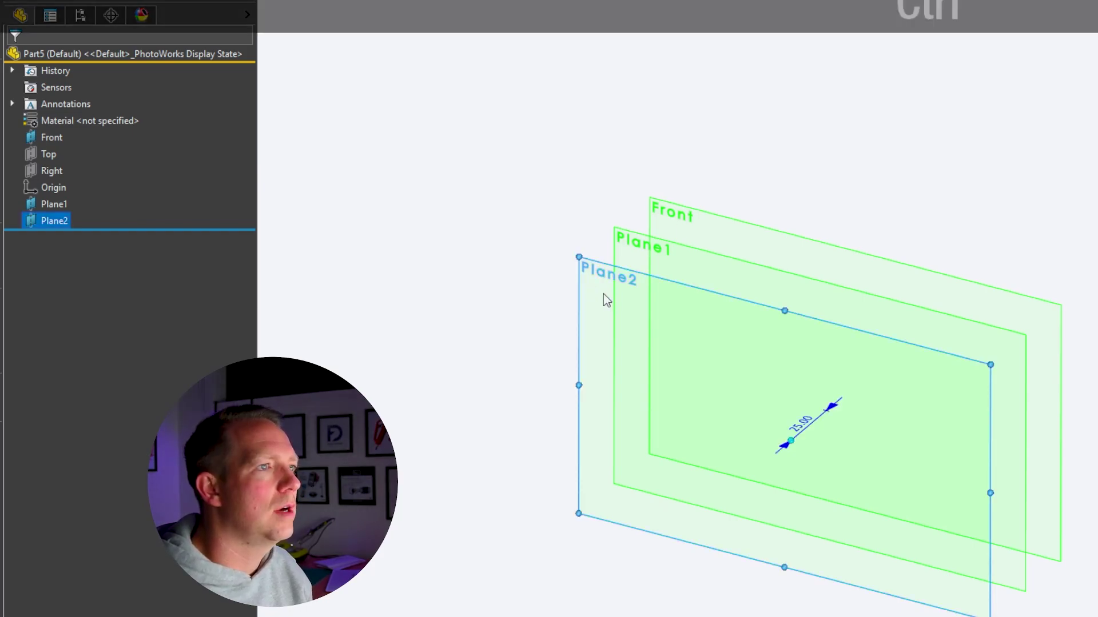
pyautogui.keyDown('ctrl'); pyautogui.moveTo(579, 318); pyautogui.dragTo(468, 370); pyautogui.keyUp('ctrl')
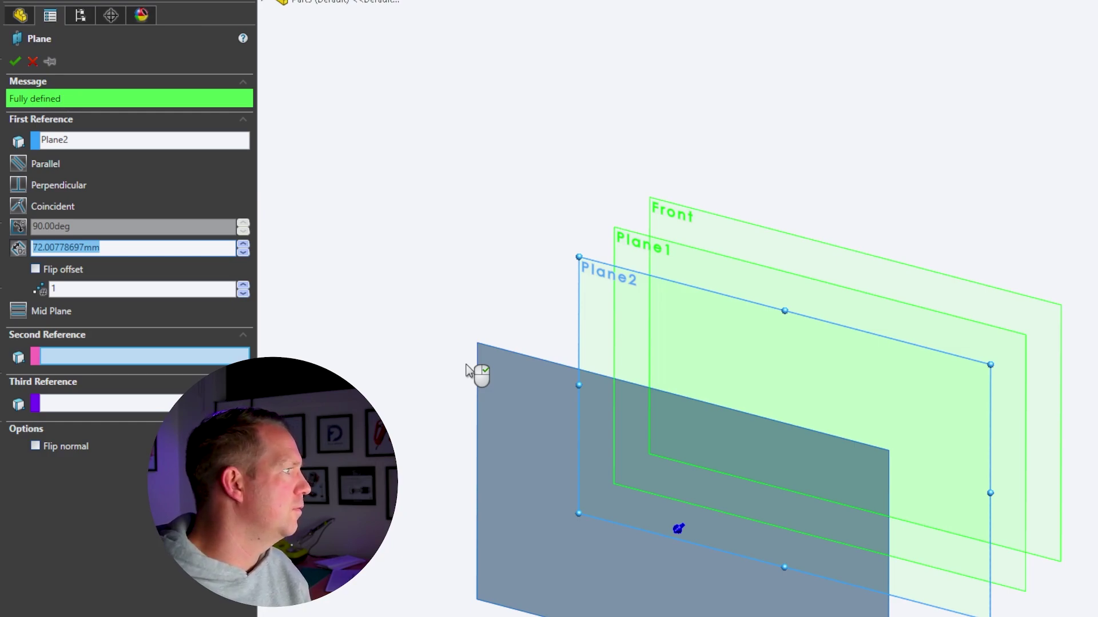
pyautogui.press('Return')
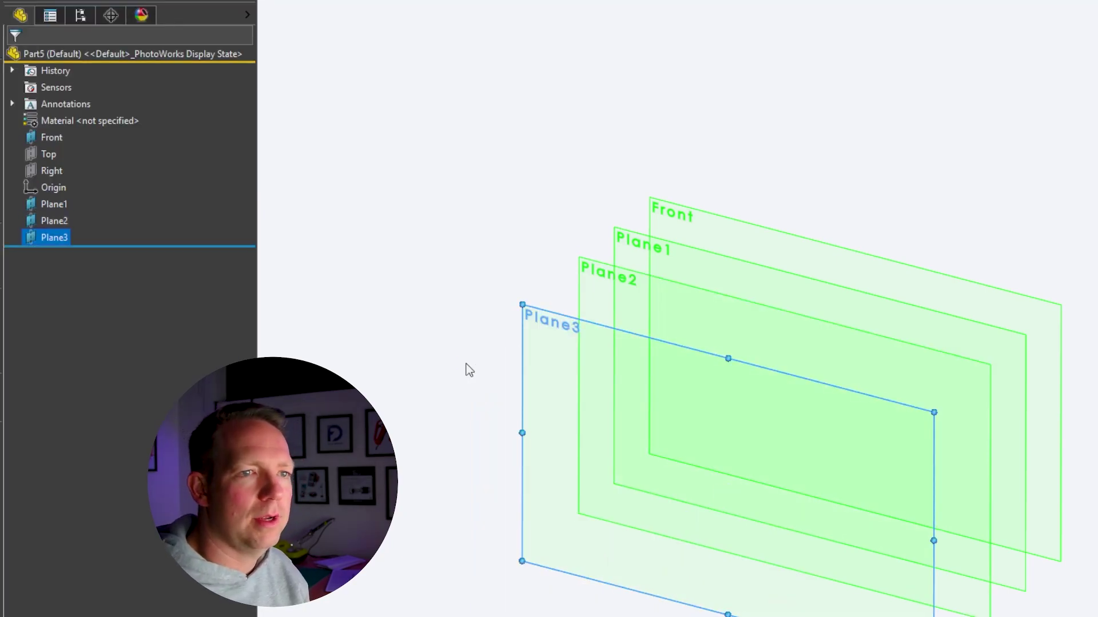
pyautogui.scroll(3, 766, 486)
pyautogui.click(997, 322)
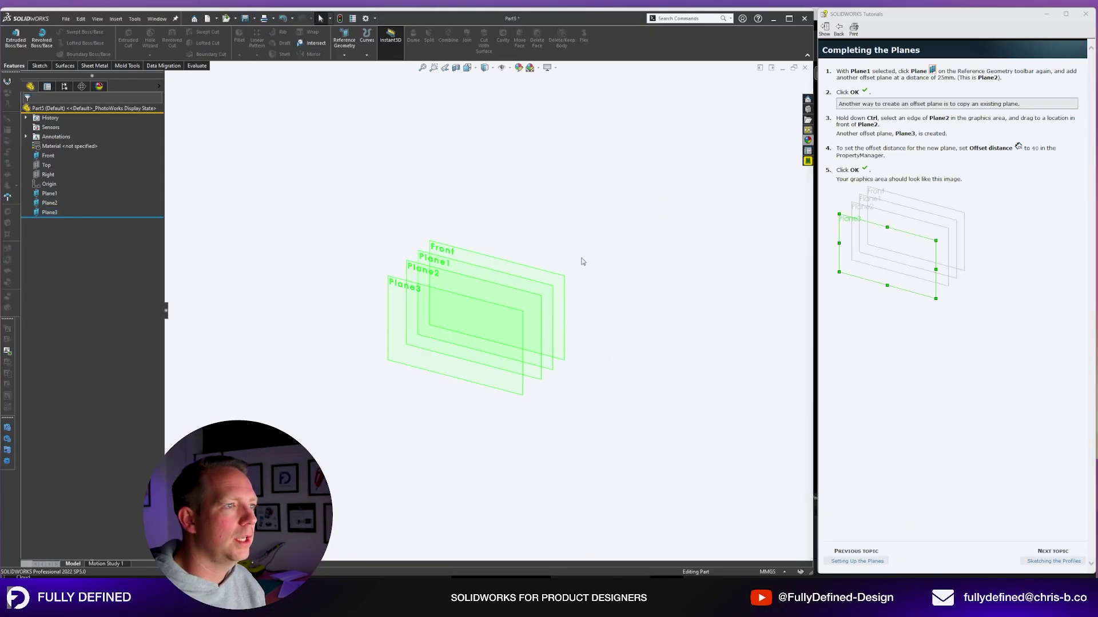
pyautogui.moveTo(605, 337)
pyautogui.mouseDown(button='middle')
pyautogui.moveTo(603, 297)
pyautogui.moveTo(549, 304)
pyautogui.moveTo(568, 297)
pyautogui.moveTo(589, 340)
pyautogui.mouseUp(button='middle')
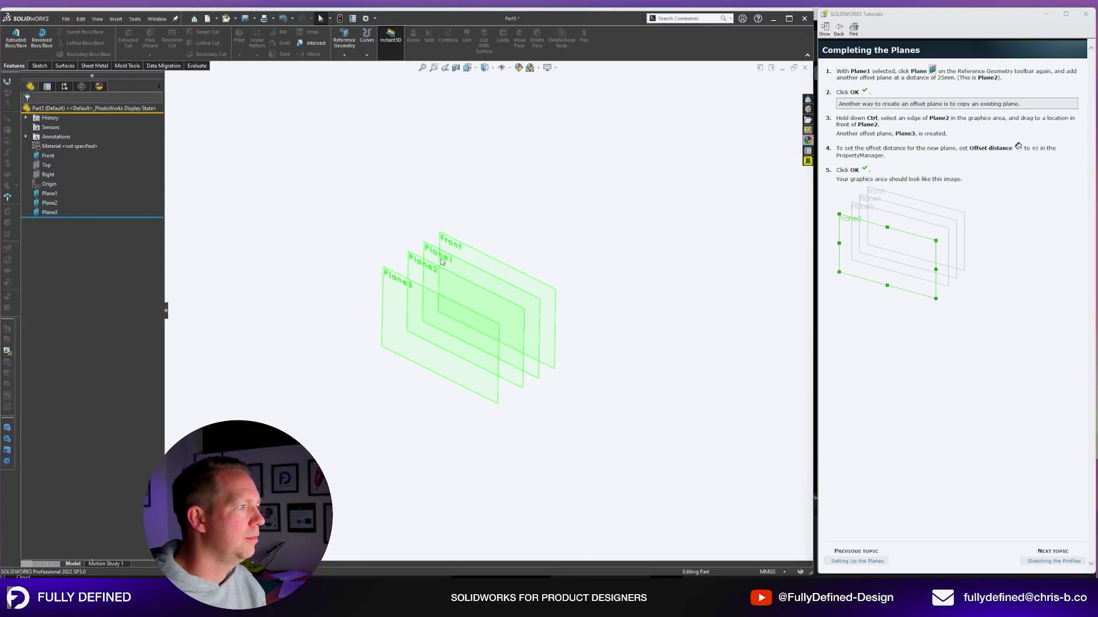
pyautogui.moveTo(537, 225); pyautogui.dragTo(527, 204, button='middle')
# - Save the part as Lofts.SLDPRT in a folder on the desktop
pyautogui.press('ctrl')
pyautogui.hotkey('ctrl', 's')
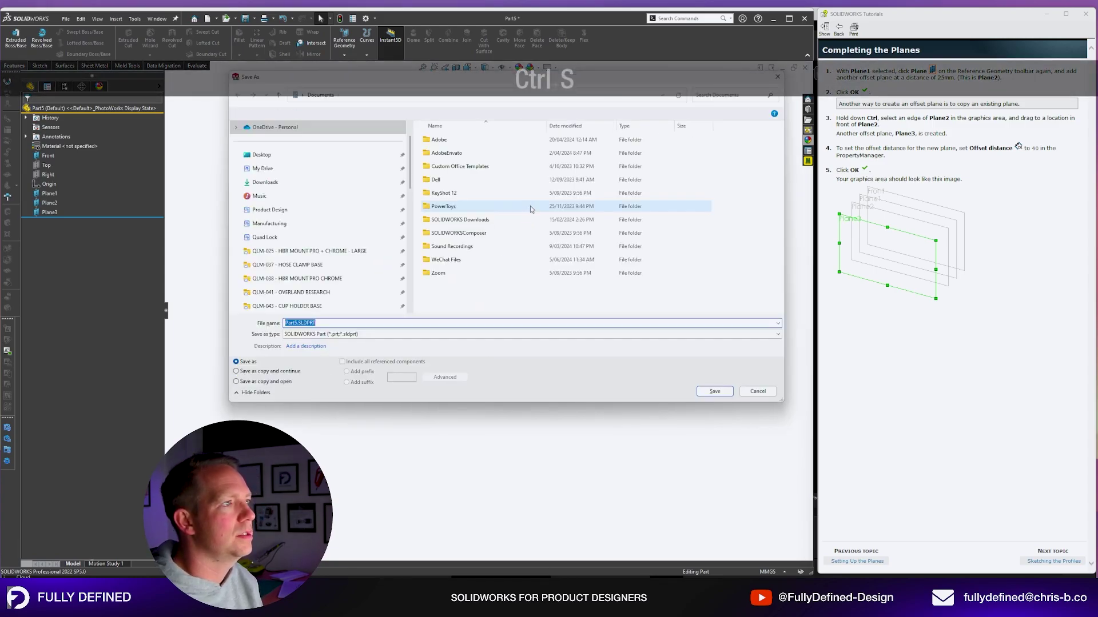
pyautogui.click(261, 154)
pyautogui.click(449, 180)
pyautogui.doubleClick(449, 181)
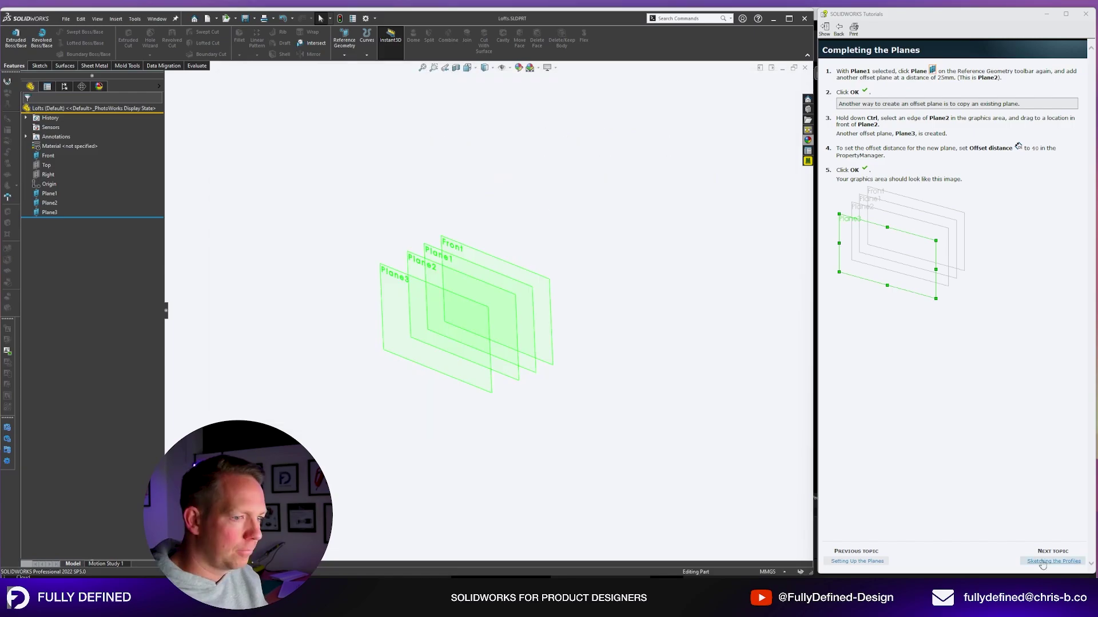
# - Advance the tutorial to Sketching the Profiles and start a sketch on the Front plane
pyautogui.click(1053, 561)
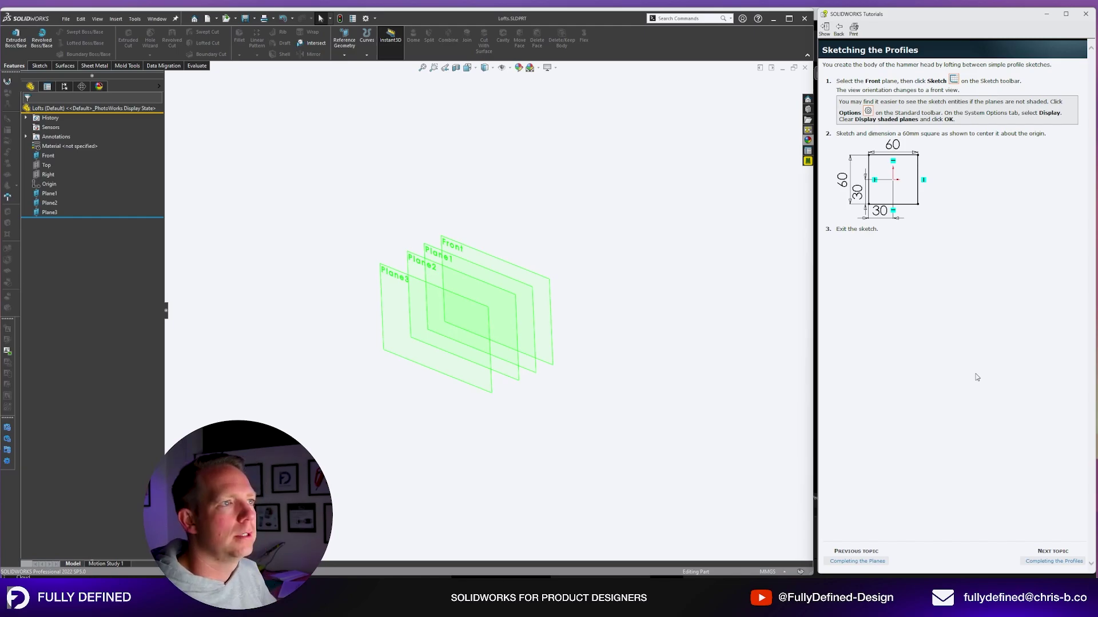
pyautogui.click(531, 271)
pyautogui.click(531, 235)
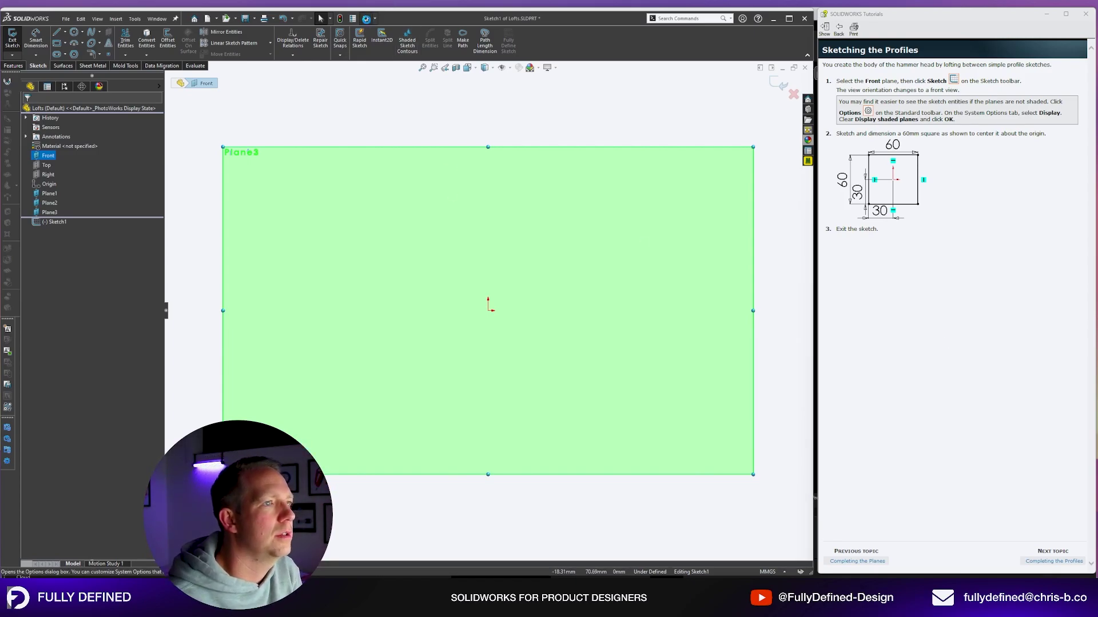
# - Switch Display shaded planes off and back on in the system display options and accept the settings
pyautogui.click(366, 19)
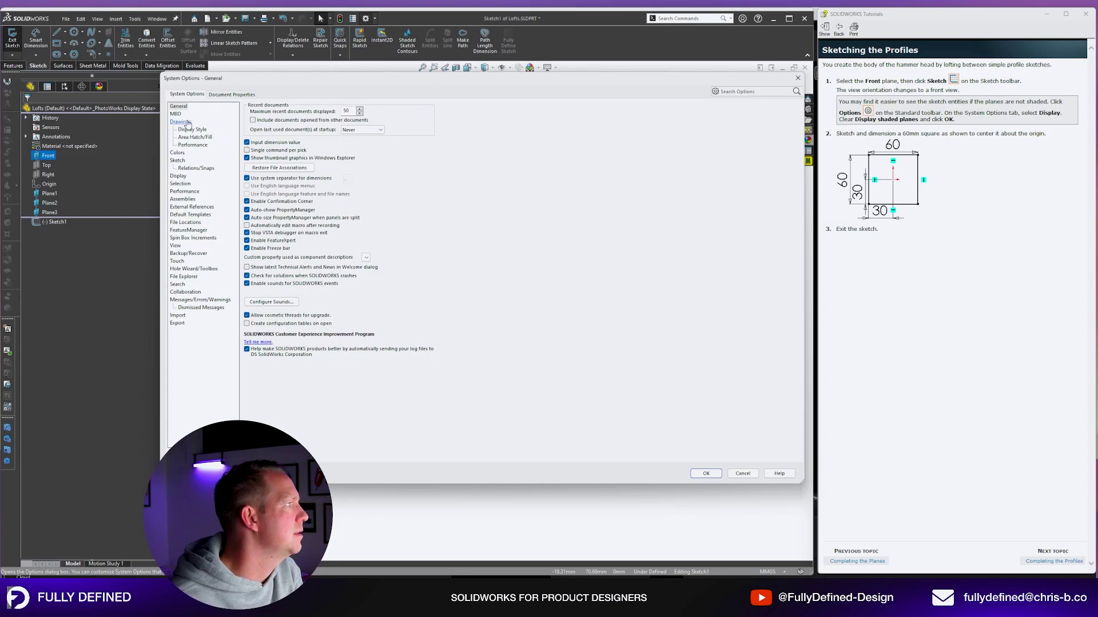
pyautogui.click(179, 177)
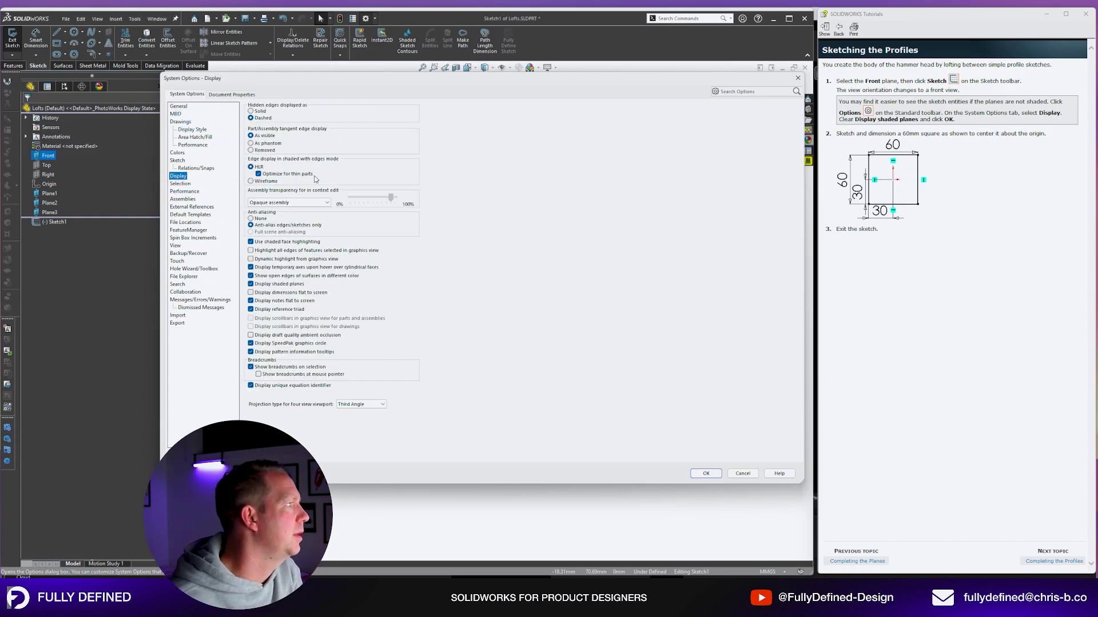
pyautogui.click(251, 284)
pyautogui.moveTo(409, 80); pyautogui.dragTo(405, 189)
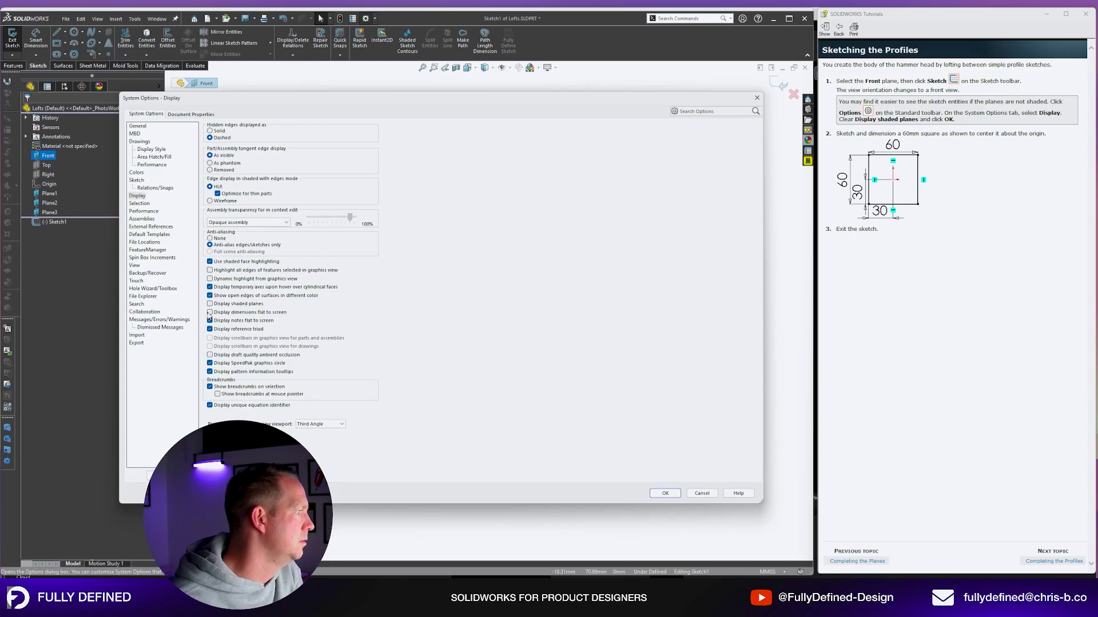
pyautogui.click(210, 303)
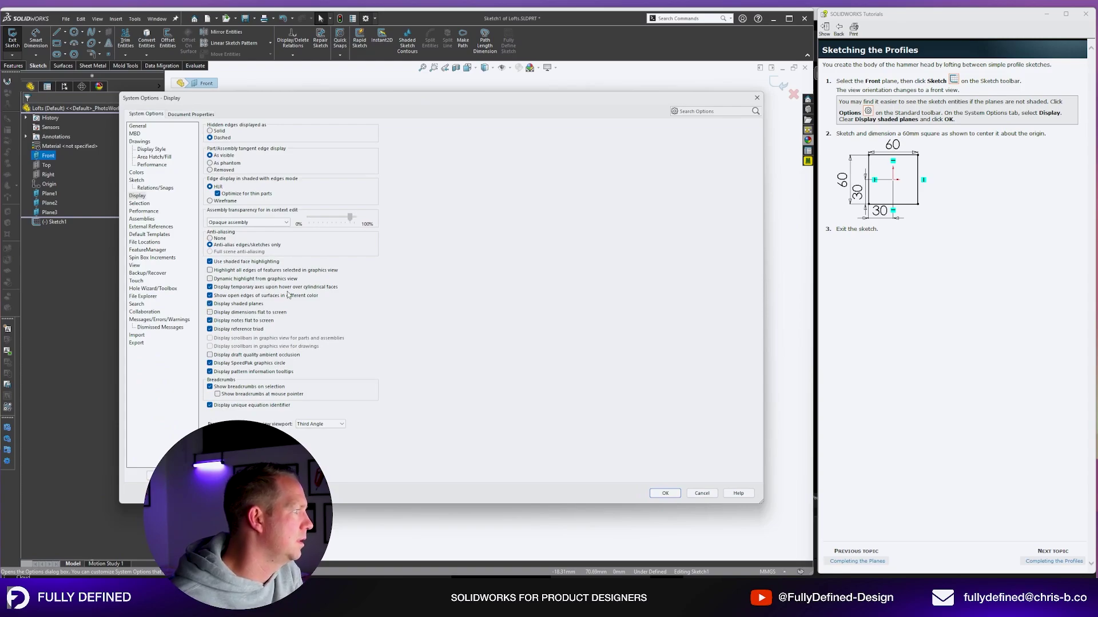
pyautogui.click(679, 493)
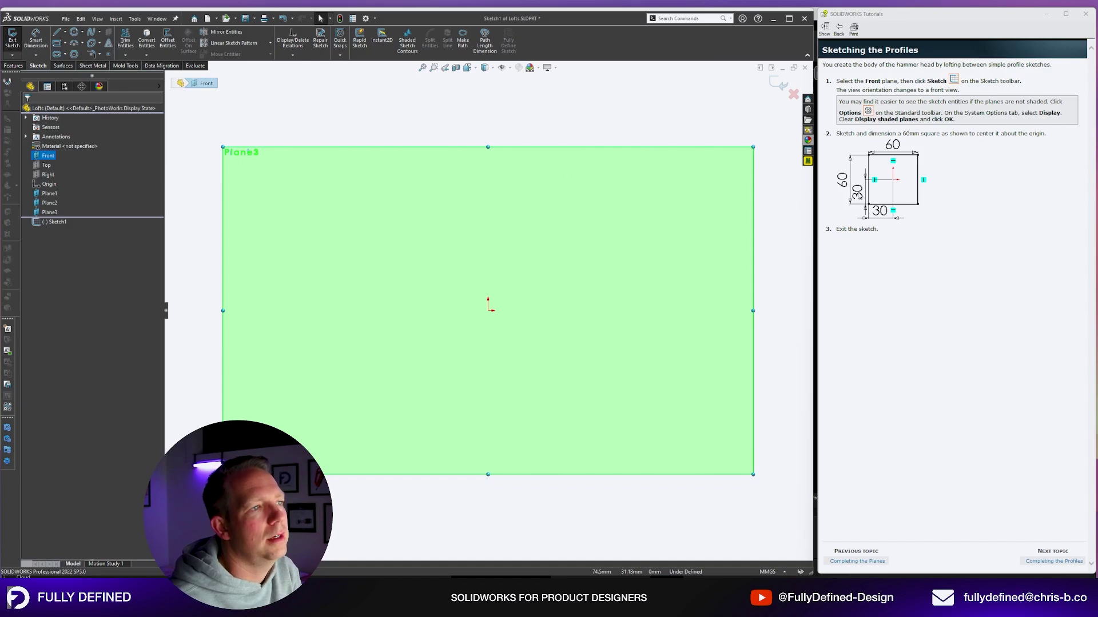
# - Sketch a center rectangle on the origin and size it 60 mm by 60 mm
pyautogui.click(66, 44)
pyautogui.click(76, 65)
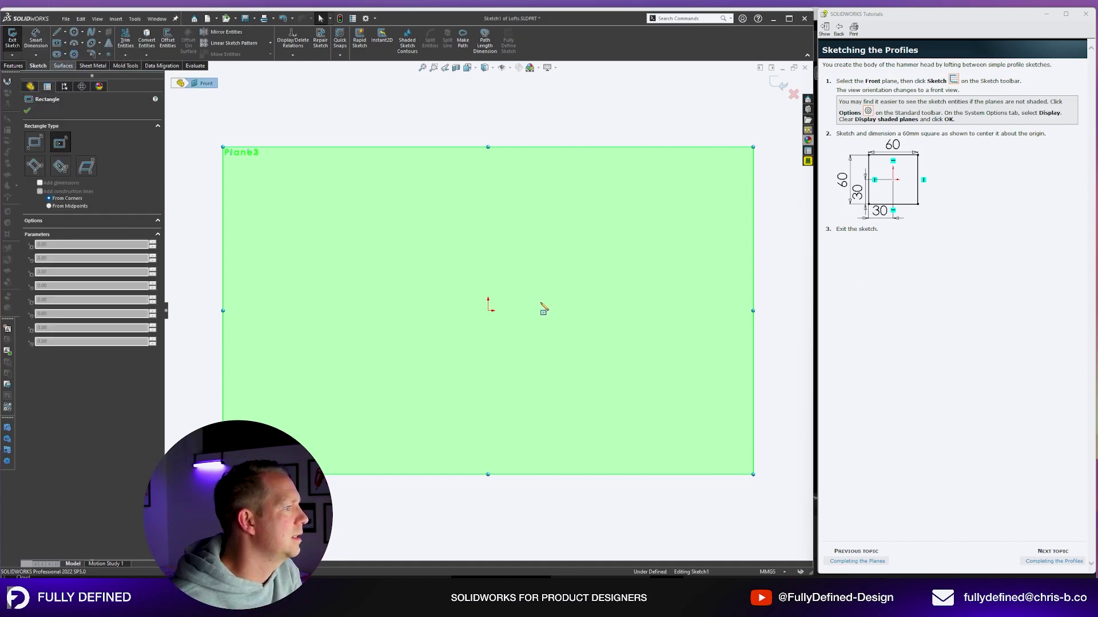
pyautogui.click(488, 311)
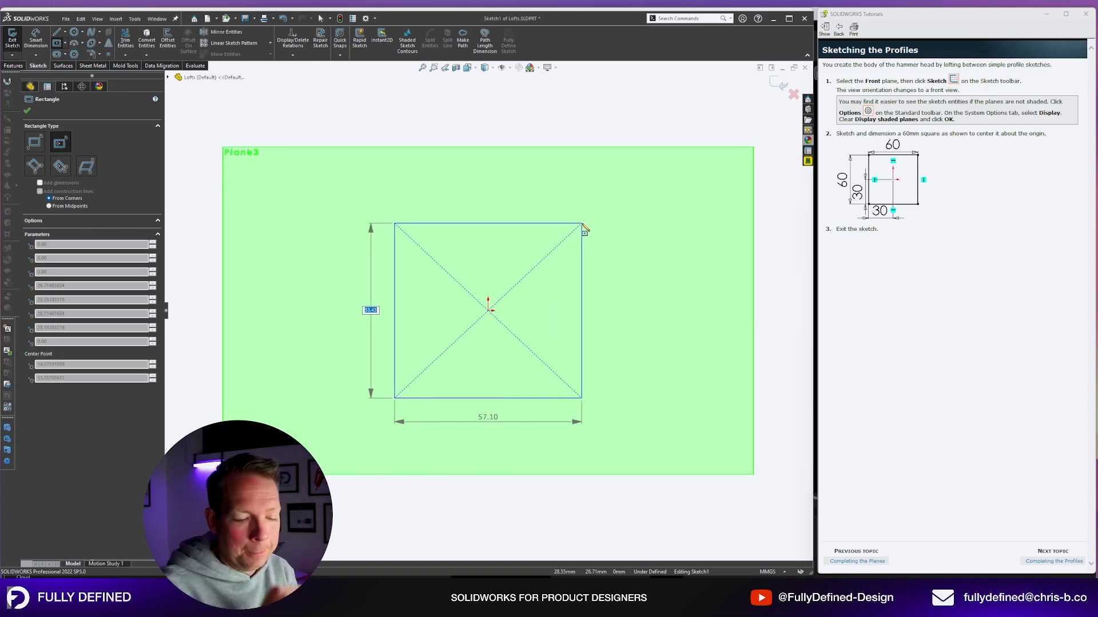
pyautogui.write('60')
pyautogui.press('Tab')
pyautogui.write('60')
pyautogui.press('Return')
pyautogui.press('Escape')
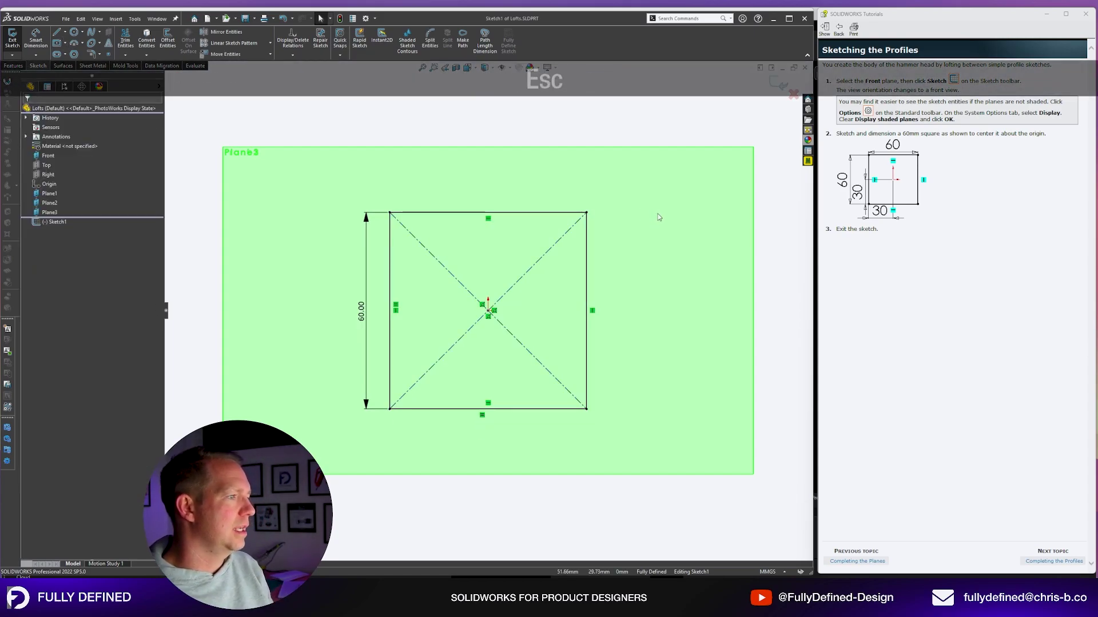
# - Exit the square's sketch and advance the tutorial to Completing the Profiles
pyautogui.moveTo(658, 216)
pyautogui.mouseDown(button='middle')
pyautogui.moveTo(626, 216)
pyautogui.moveTo(610, 276)
pyautogui.mouseUp(button='middle')
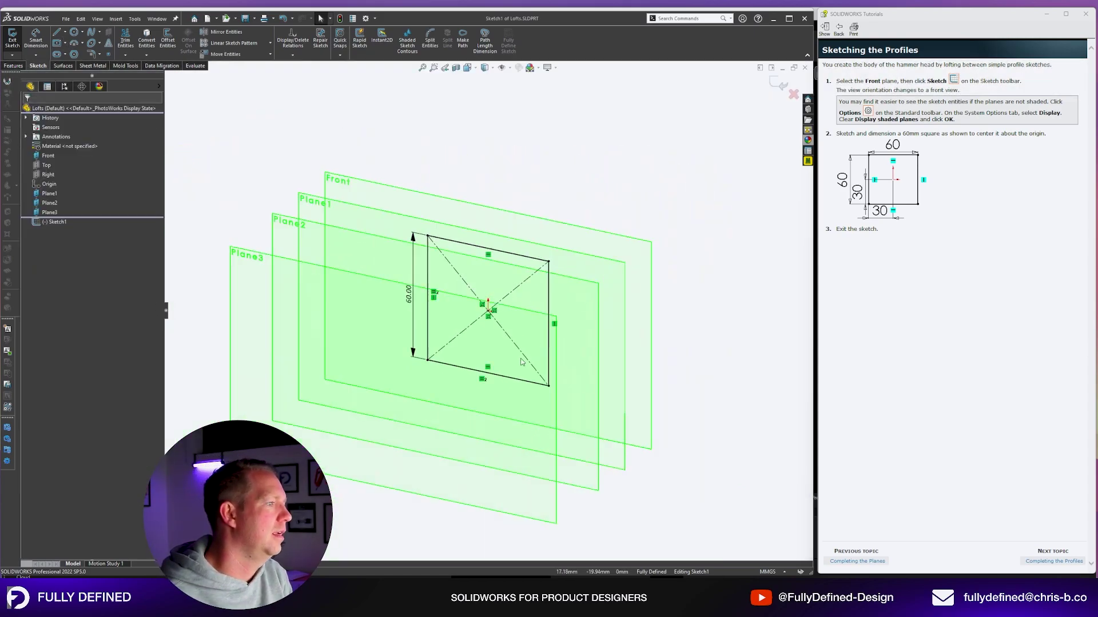
pyautogui.scroll(-2, 439, 321)
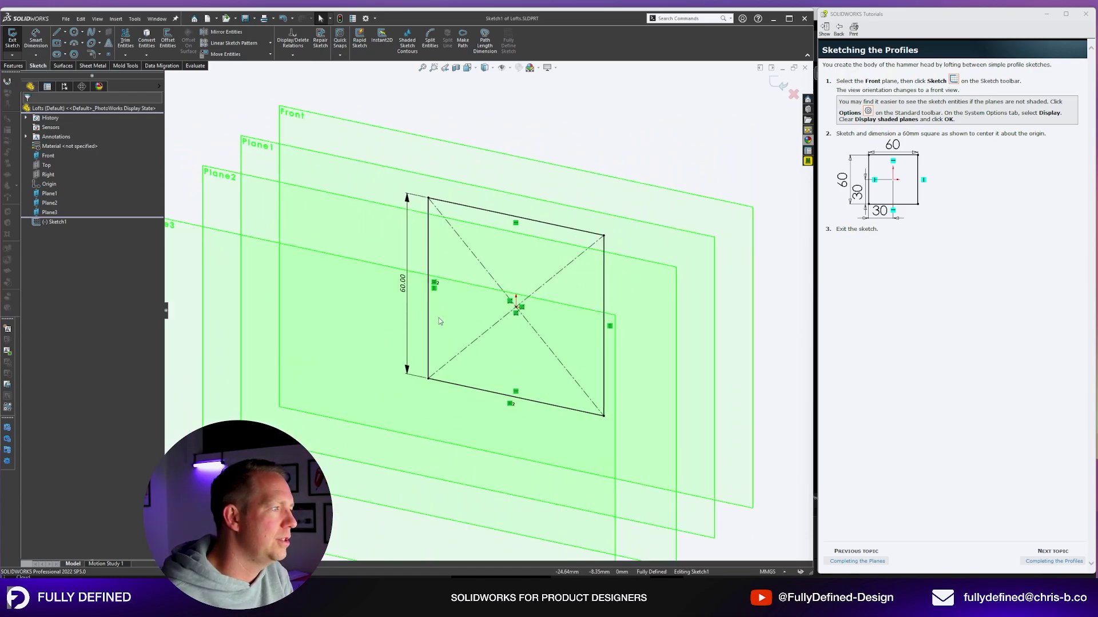
pyautogui.moveTo(439, 321); pyautogui.dragTo(457, 303, button='middle')
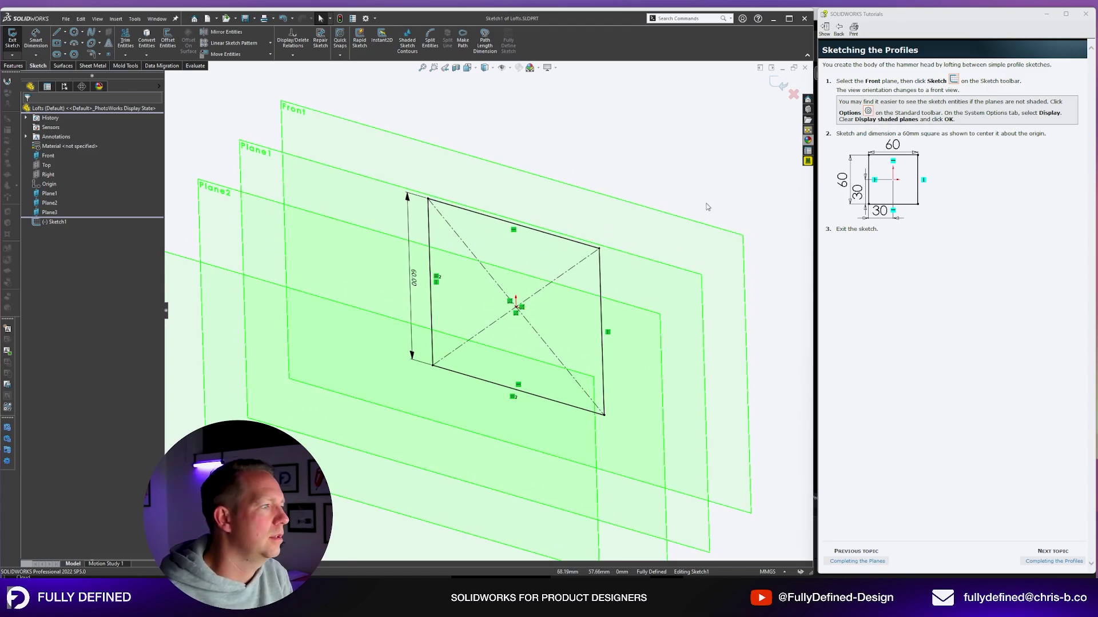
pyautogui.click(780, 83)
pyautogui.moveTo(722, 167)
pyautogui.mouseDown(button='middle')
pyautogui.moveTo(592, 261)
pyautogui.moveTo(517, 286)
pyautogui.moveTo(544, 290)
pyautogui.moveTo(551, 346)
pyautogui.moveTo(501, 290)
pyautogui.mouseUp(button='middle')
pyautogui.click(1063, 565)
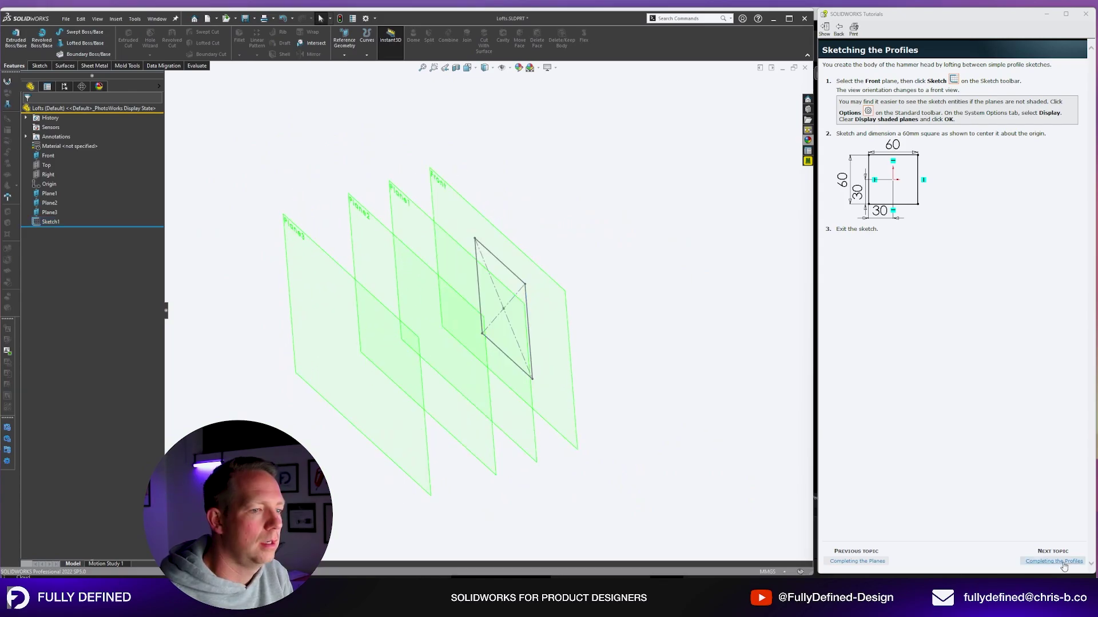
pyautogui.click(1063, 563)
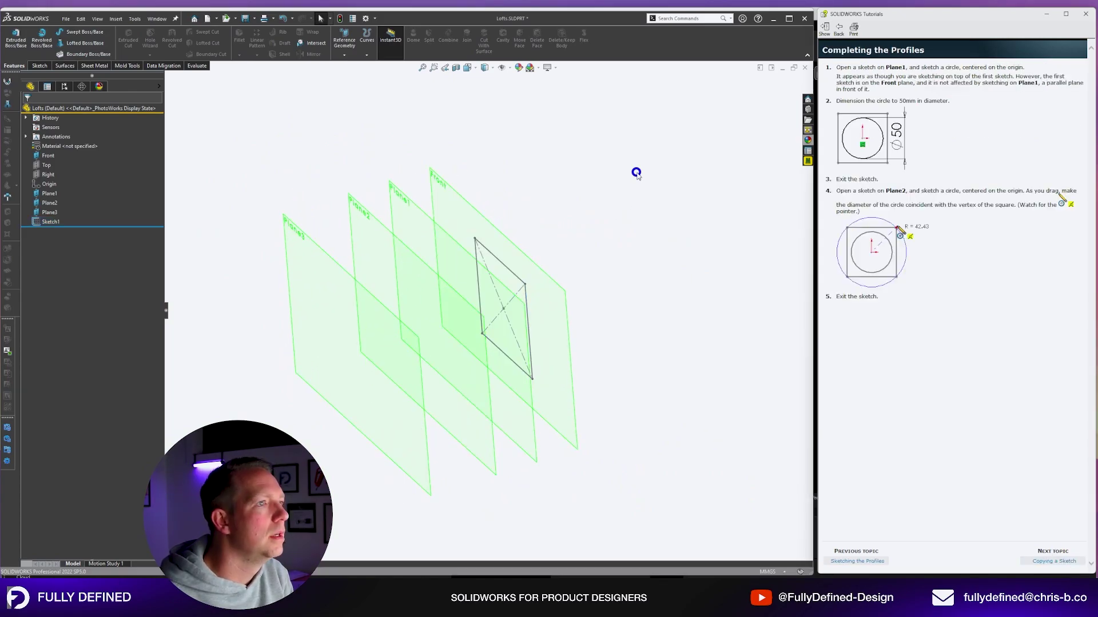
# - Sketch a 50 mm diameter circle centered on the origin on Plane1 and exit the sketch
pyautogui.click(409, 202)
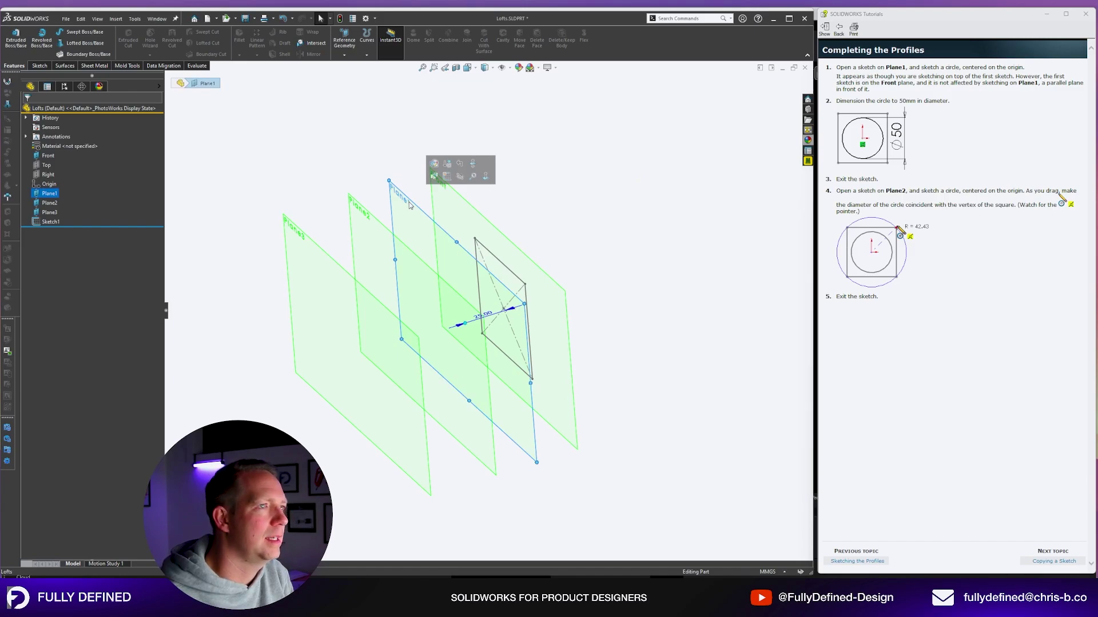
pyautogui.click(444, 179)
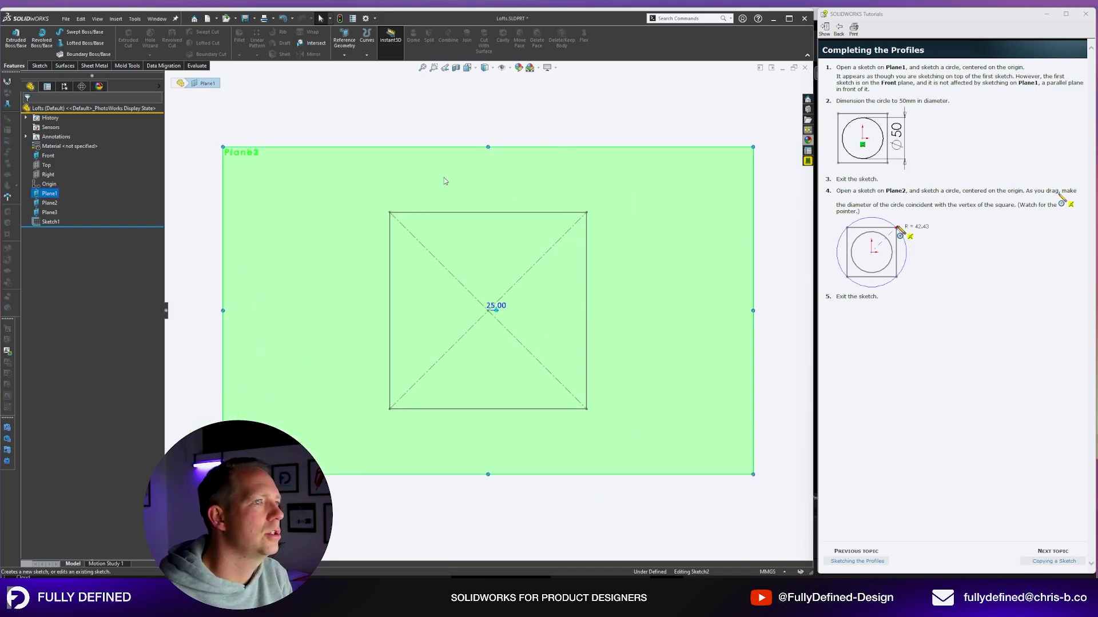
pyautogui.click(74, 32)
pyautogui.moveTo(487, 311); pyautogui.dragTo(525, 258)
pyautogui.write('50')
pyautogui.press('Return')
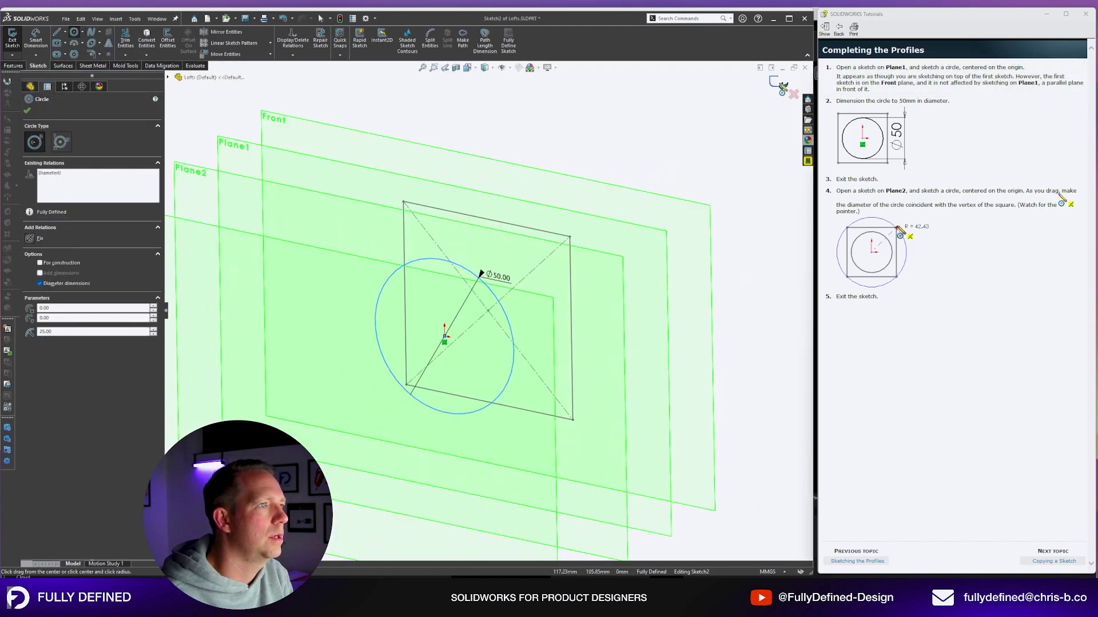
pyautogui.click(779, 83)
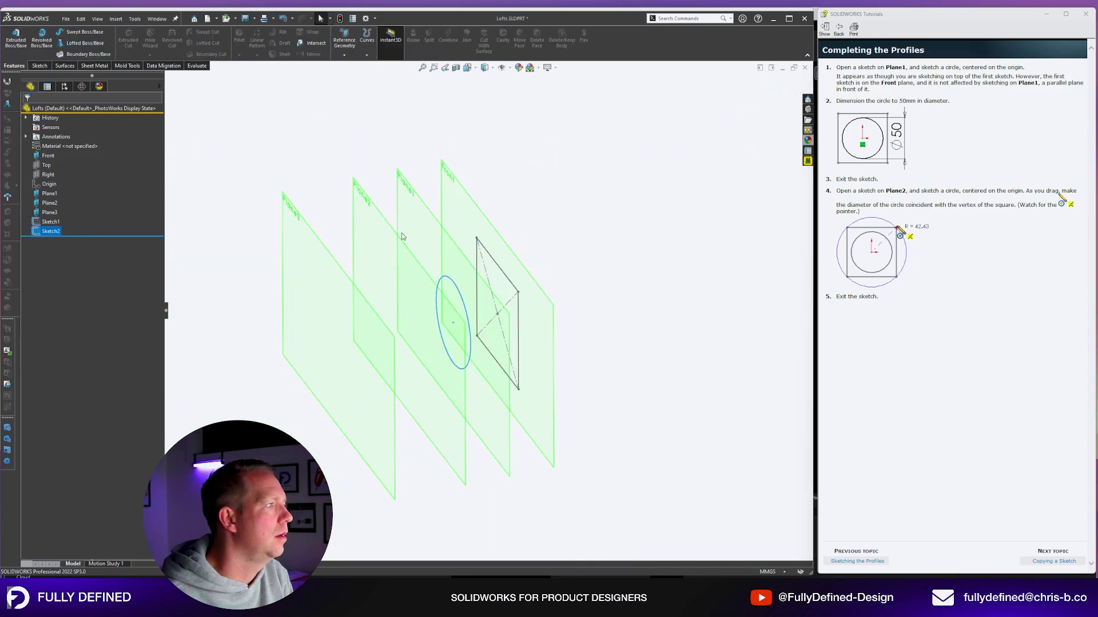
# - Sketch an origin-centered circle on Plane2 with its edge coincident with the square's corner, and exit the sketch
pyautogui.click(366, 214)
pyautogui.click(396, 187)
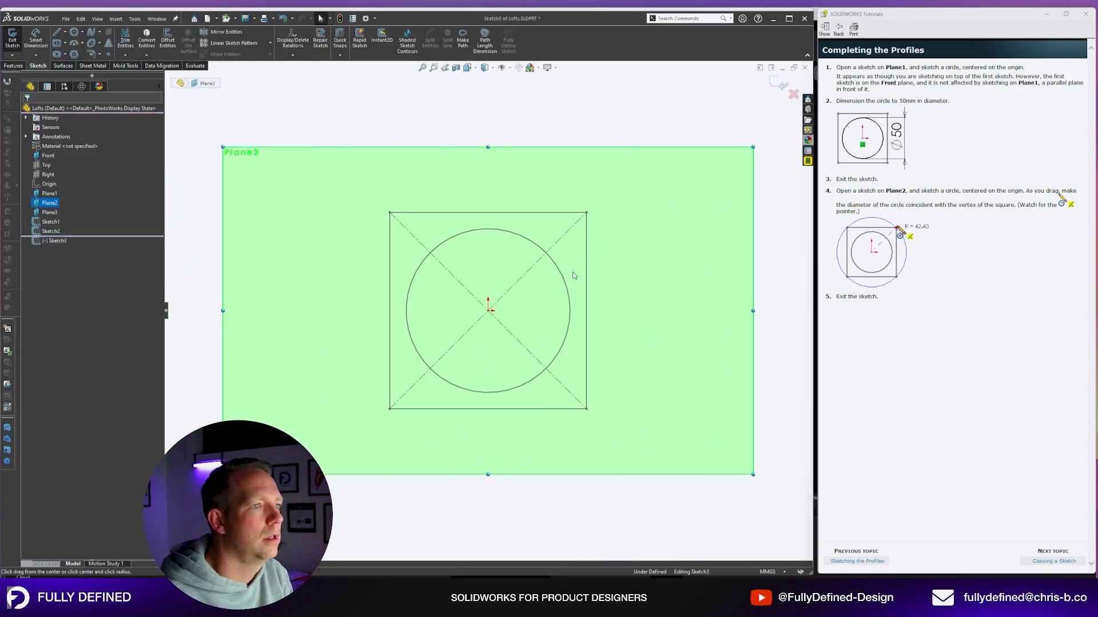
pyautogui.press('c')
pyautogui.moveTo(488, 310); pyautogui.dragTo(529, 242)
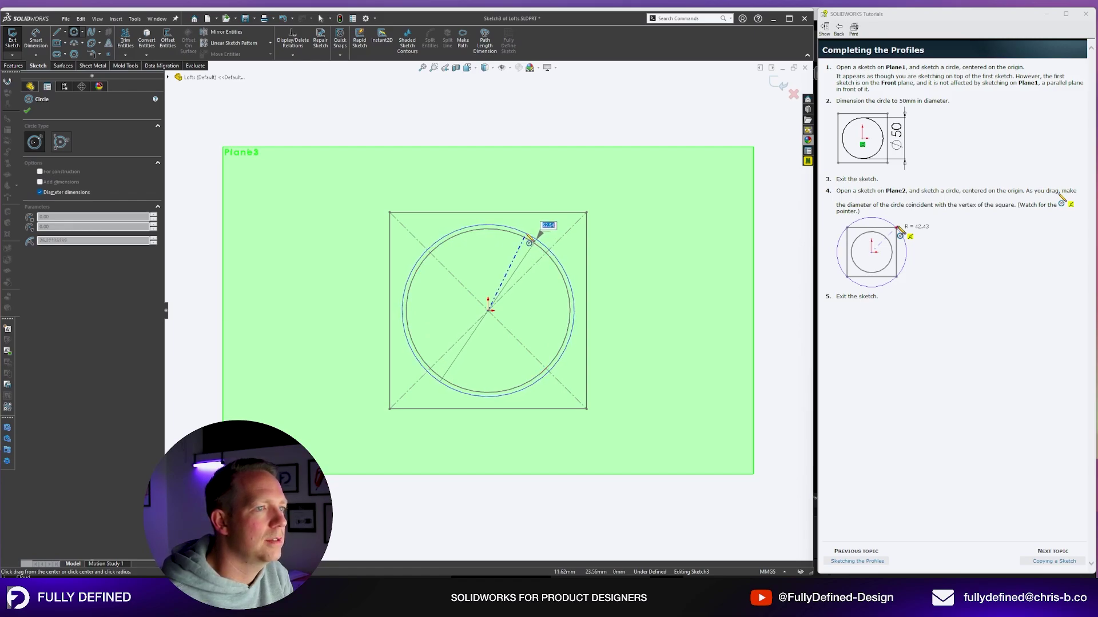
pyautogui.moveTo(530, 243); pyautogui.dragTo(588, 218)
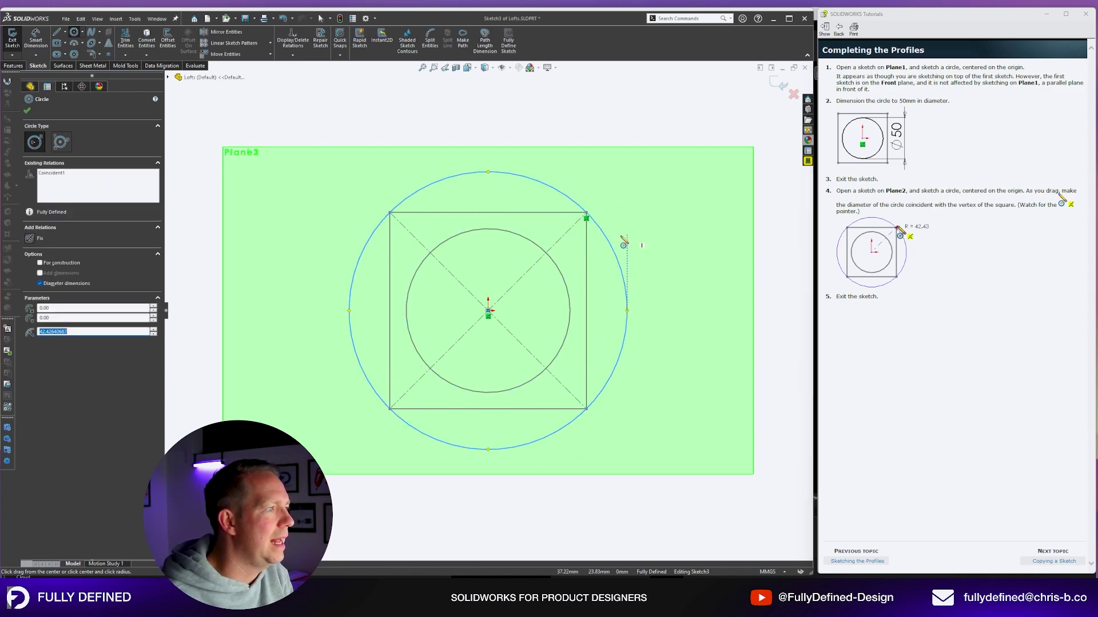
pyautogui.press('Escape')
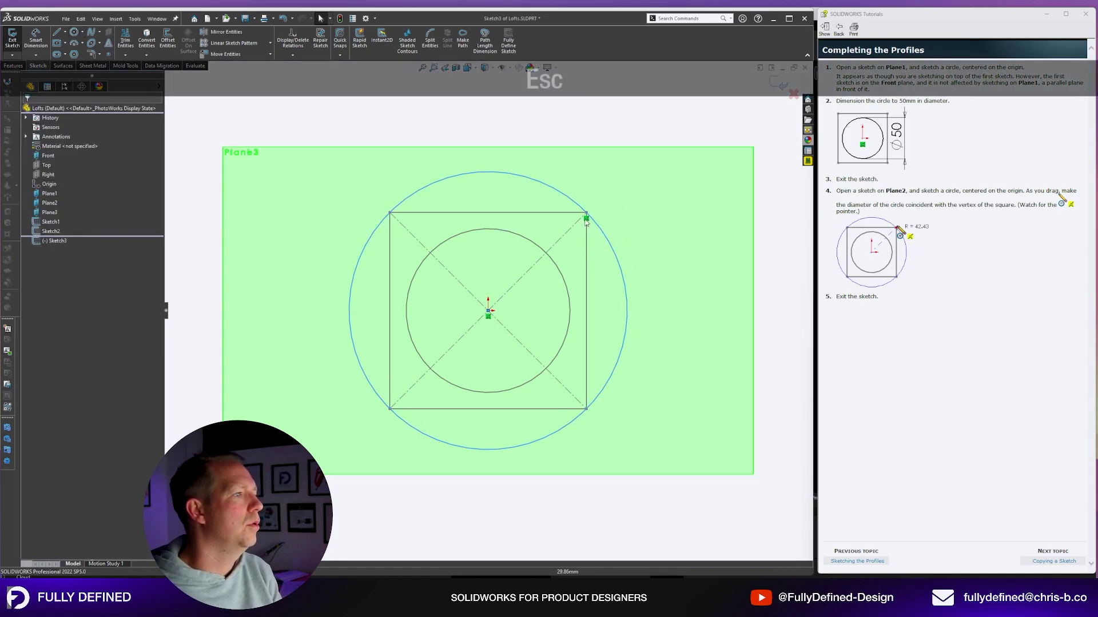
pyautogui.moveTo(581, 235)
pyautogui.mouseDown(button='middle')
pyautogui.moveTo(561, 223)
pyautogui.moveTo(503, 247)
pyautogui.moveTo(431, 357)
pyautogui.moveTo(571, 311)
pyautogui.moveTo(544, 302)
pyautogui.moveTo(522, 310)
pyautogui.moveTo(658, 320)
pyautogui.mouseUp(button='middle')
pyautogui.scroll(3, 431, 358)
pyautogui.click(776, 84)
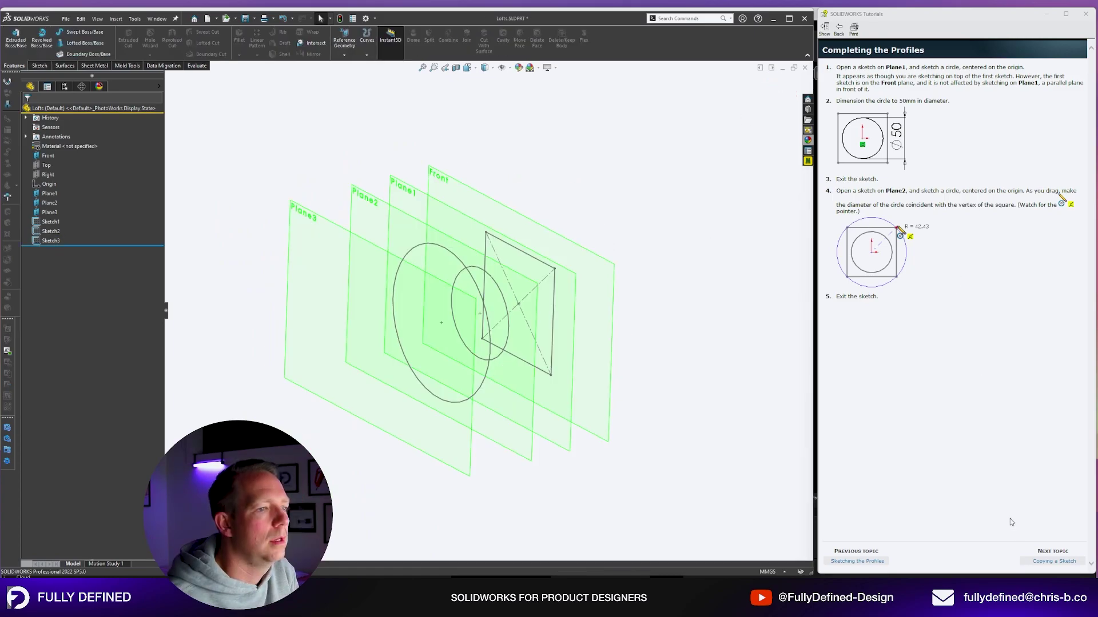
# - Advance the tutorial to Copying a Sketch and set the model to the isometric view
pyautogui.click(1053, 561)
pyautogui.moveTo(617, 282); pyautogui.dragTo(517, 382, button='middle')
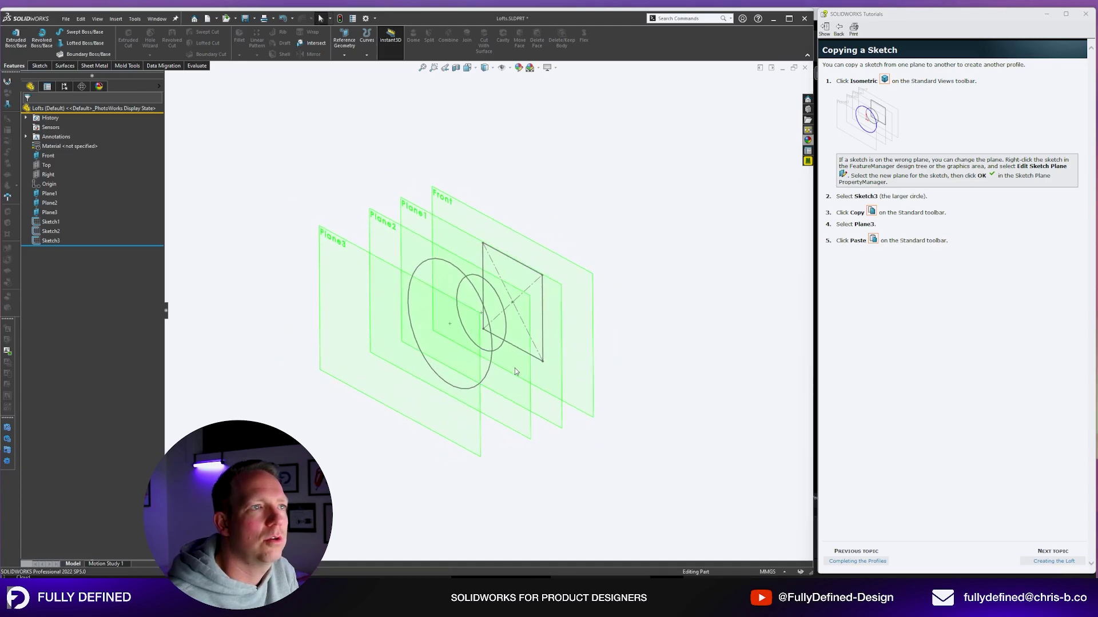
pyautogui.hotkey('ctrl', '7')
pyautogui.moveTo(628, 232); pyautogui.dragTo(603, 240, button='middle')
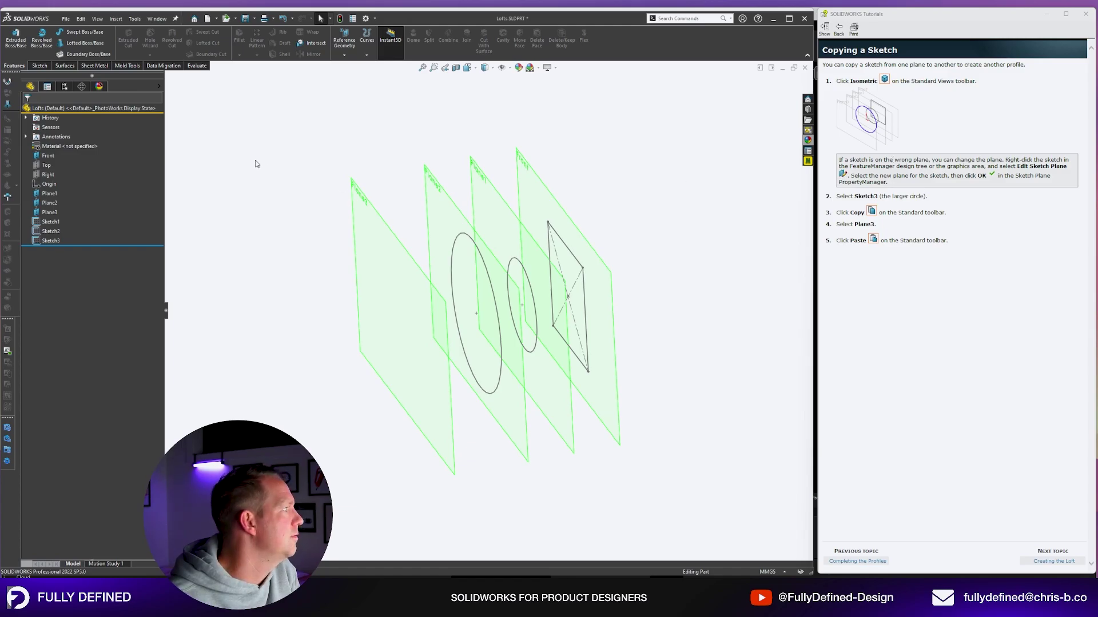
# - Change the sketch plane of Sketch3, the larger circle, to Plane3
pyautogui.rightClick(52, 241)
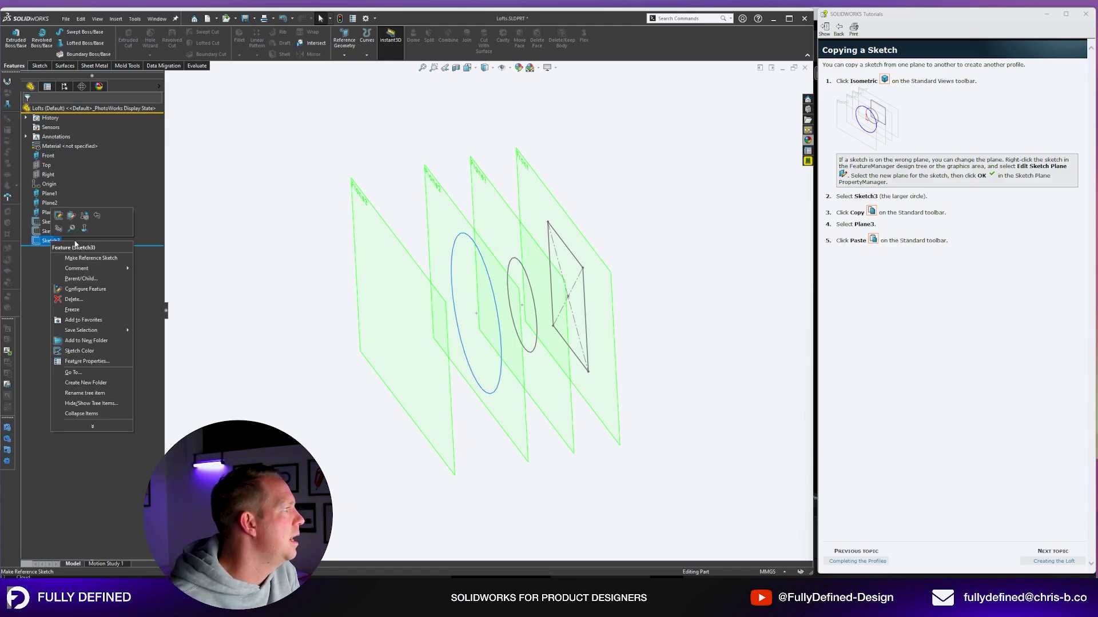
pyautogui.click(71, 216)
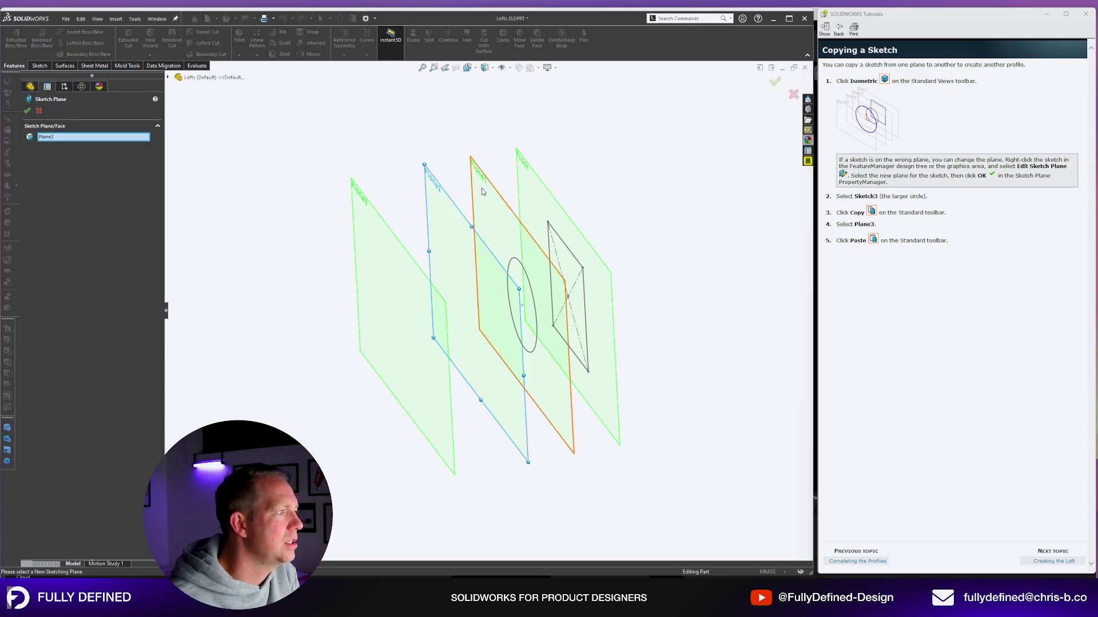
pyautogui.click(373, 208)
pyautogui.rightClick(377, 211)
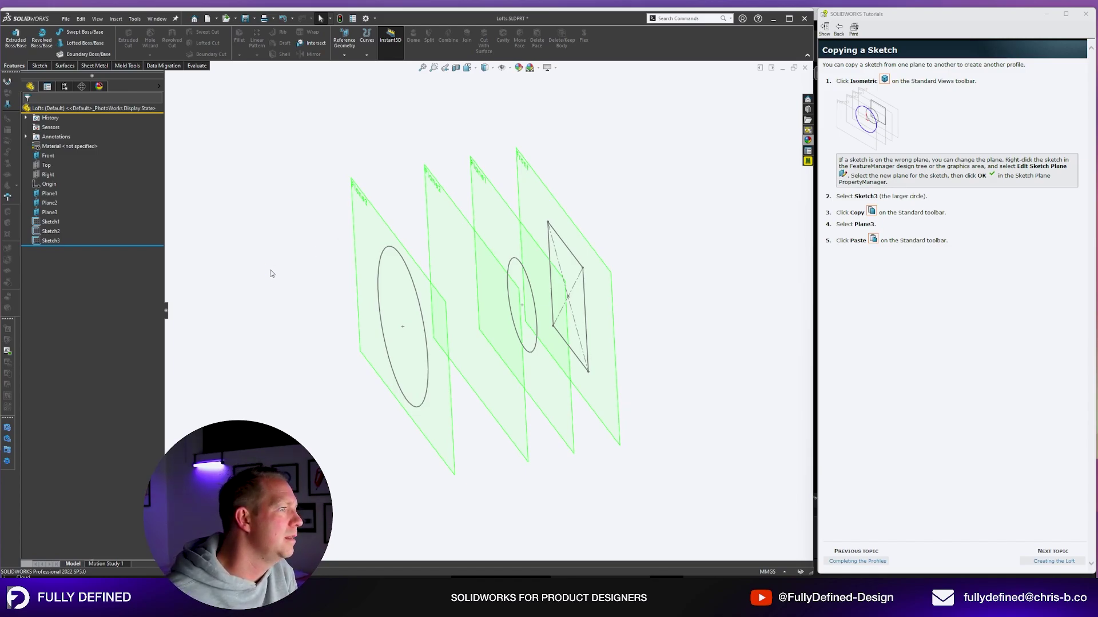
# - Reassign the larger circle's sketch from Plane3 back to Plane2
pyautogui.moveTo(557, 328)
pyautogui.mouseDown(button='middle')
pyautogui.moveTo(576, 338)
pyautogui.moveTo(570, 358)
pyautogui.mouseUp(button='middle')
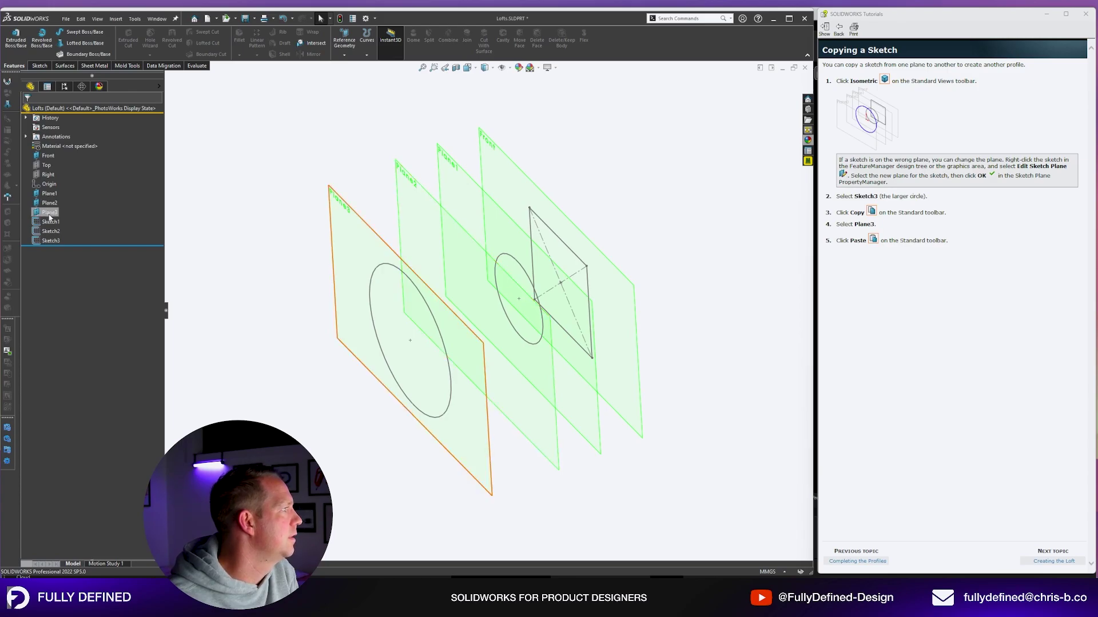
pyautogui.click(51, 240)
pyautogui.click(80, 234)
pyautogui.click(396, 190)
pyautogui.rightClick(396, 192)
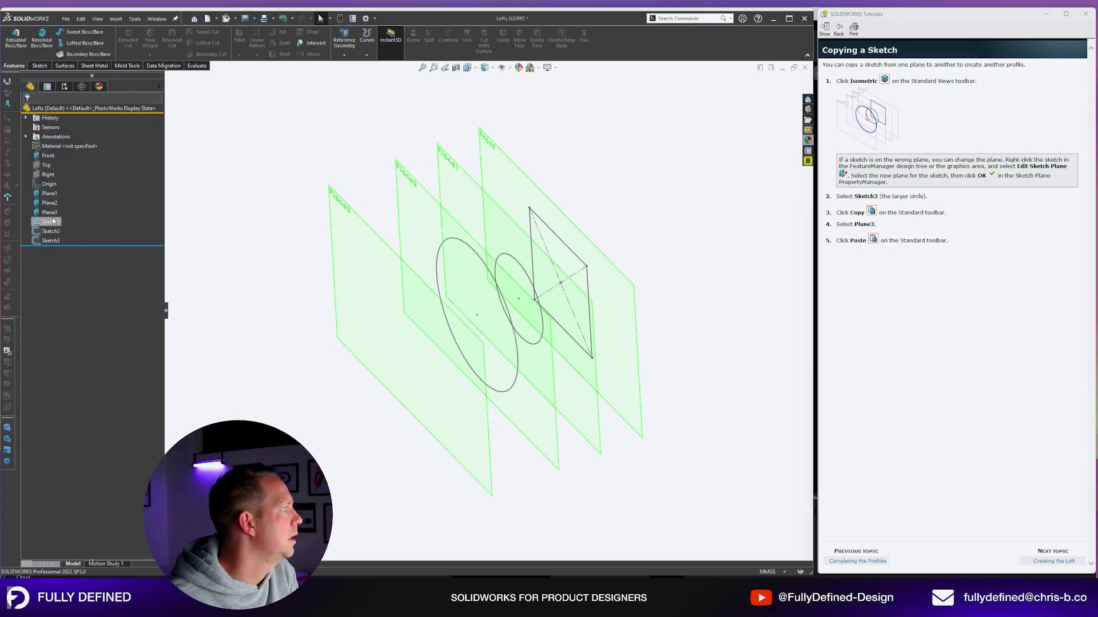
# - Try editing Sketch3's plane with Plane3 reordered below it in the feature tree, and restore the original order
pyautogui.moveTo(49, 212); pyautogui.dragTo(49, 242)
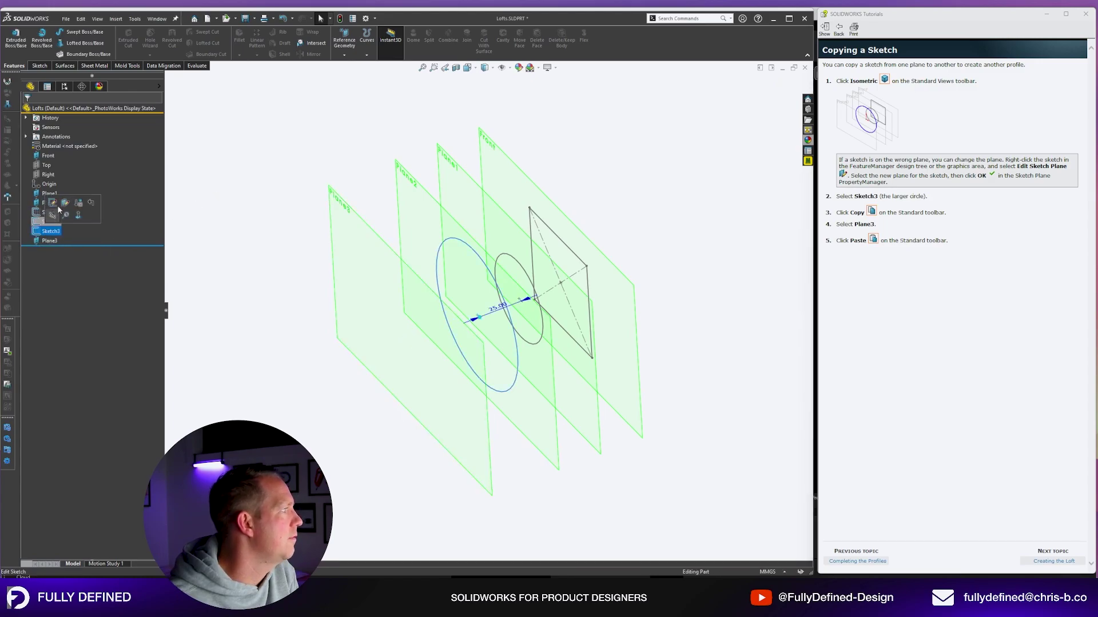
pyautogui.click(59, 201)
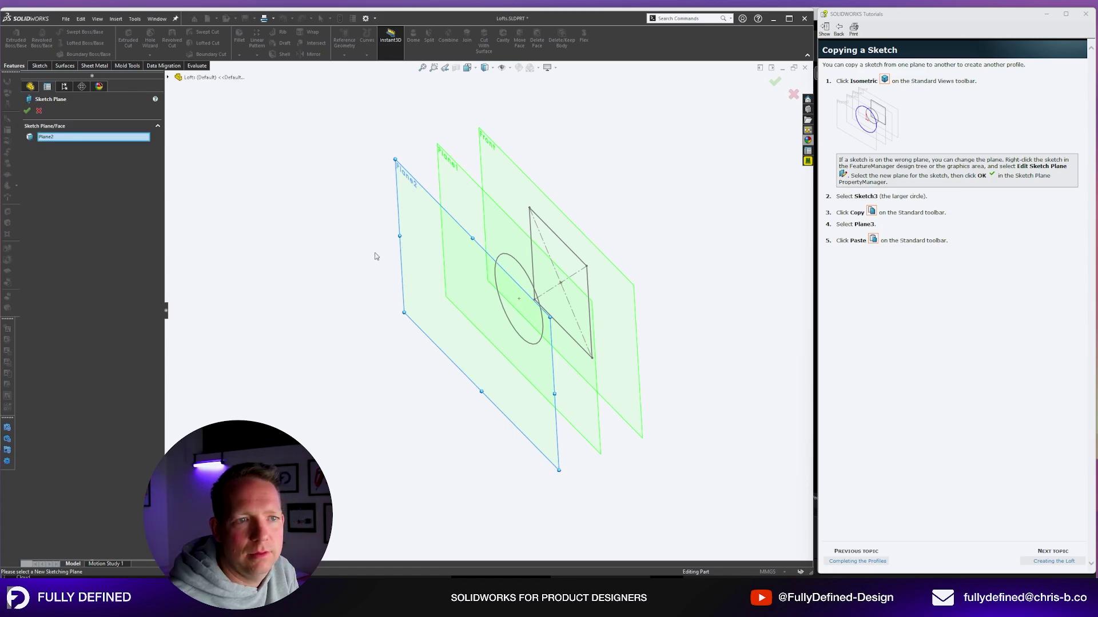
pyautogui.click(38, 111)
pyautogui.moveTo(53, 241); pyautogui.dragTo(49, 207)
# - Copy Sketch3, the larger circle, and paste it onto Plane3
pyautogui.moveTo(559, 280)
pyautogui.mouseDown(button='middle')
pyautogui.moveTo(551, 255)
pyautogui.moveTo(558, 271)
pyautogui.mouseUp(button='middle')
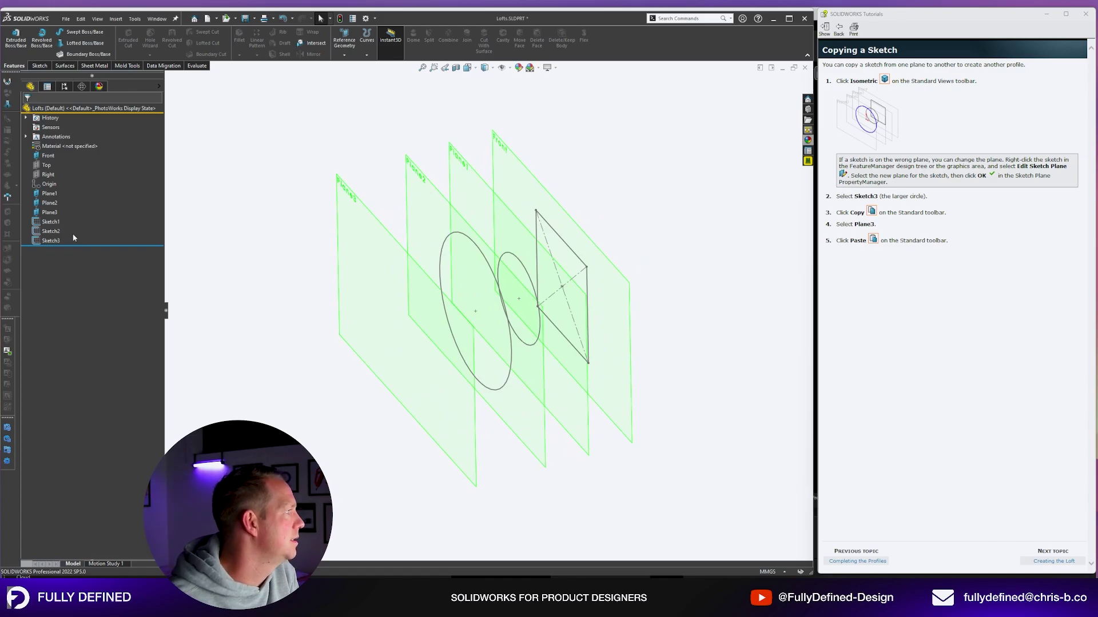
pyautogui.click(58, 241)
pyautogui.click(57, 242)
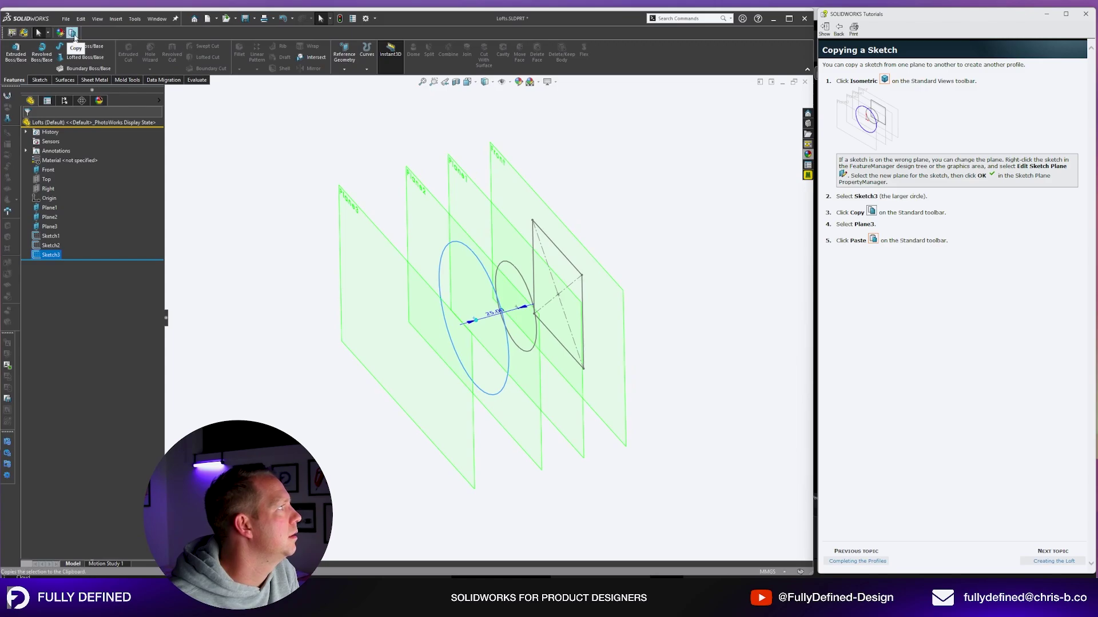
pyautogui.click(72, 33)
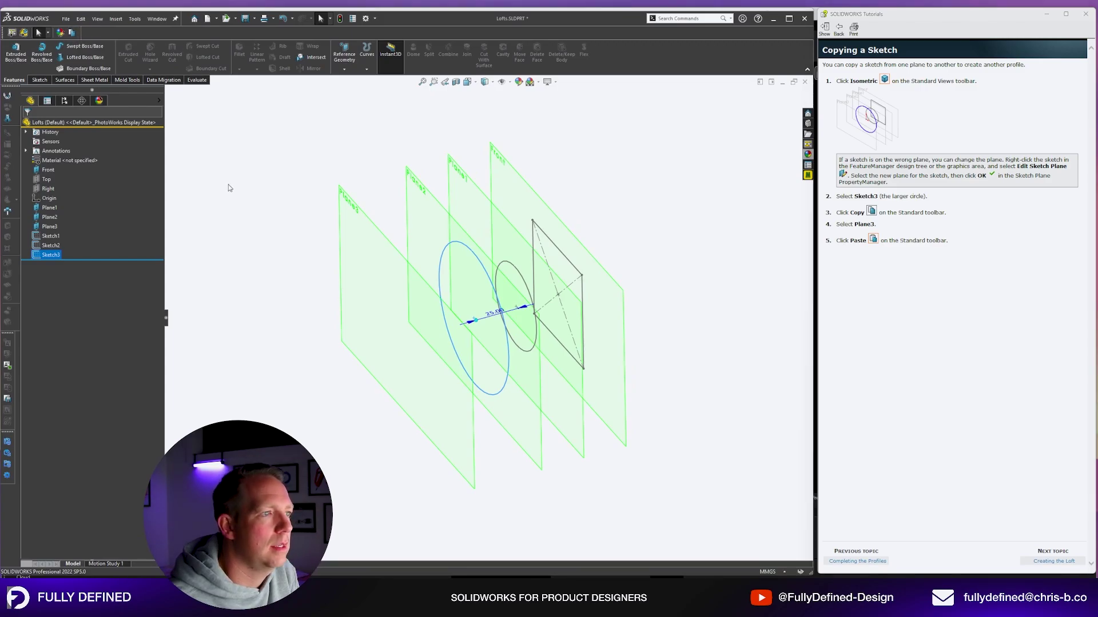
pyautogui.click(372, 268)
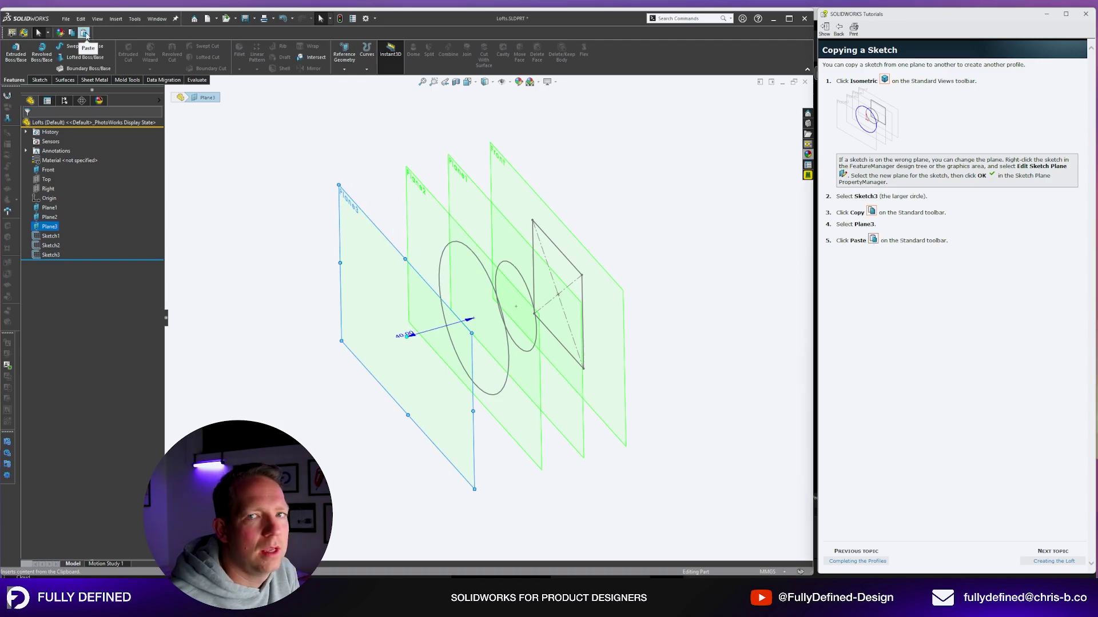
pyautogui.click(84, 34)
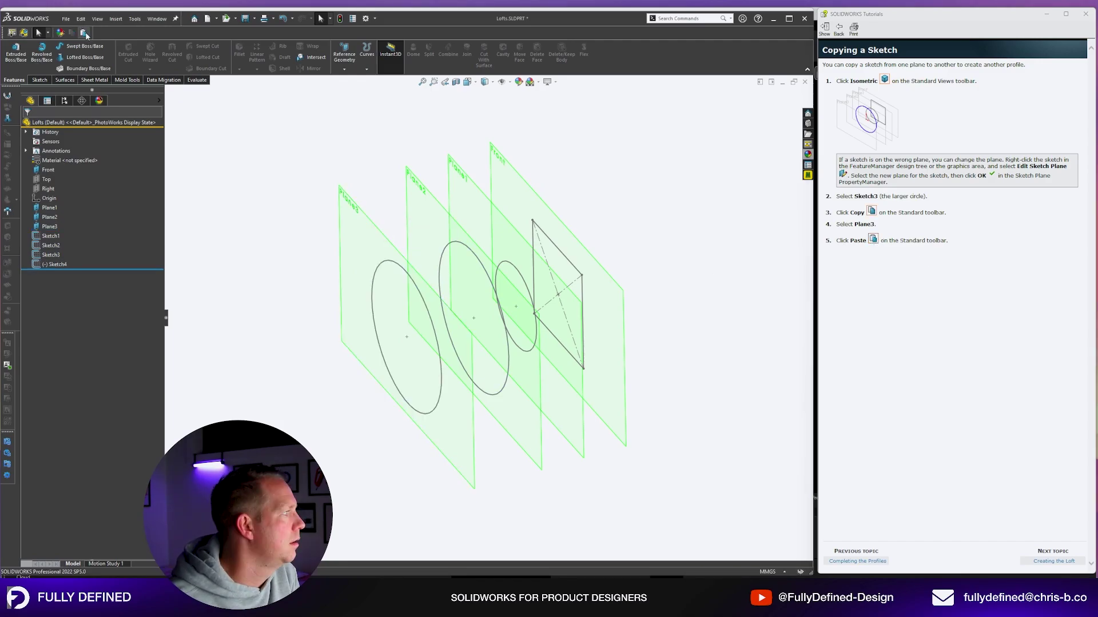
# - Customize the interface by adding Copy and Paste to the Sketch tools and hiding the Standard toolbar
pyautogui.moveTo(364, 445); pyautogui.dragTo(403, 383, button='middle')
pyautogui.click(40, 80)
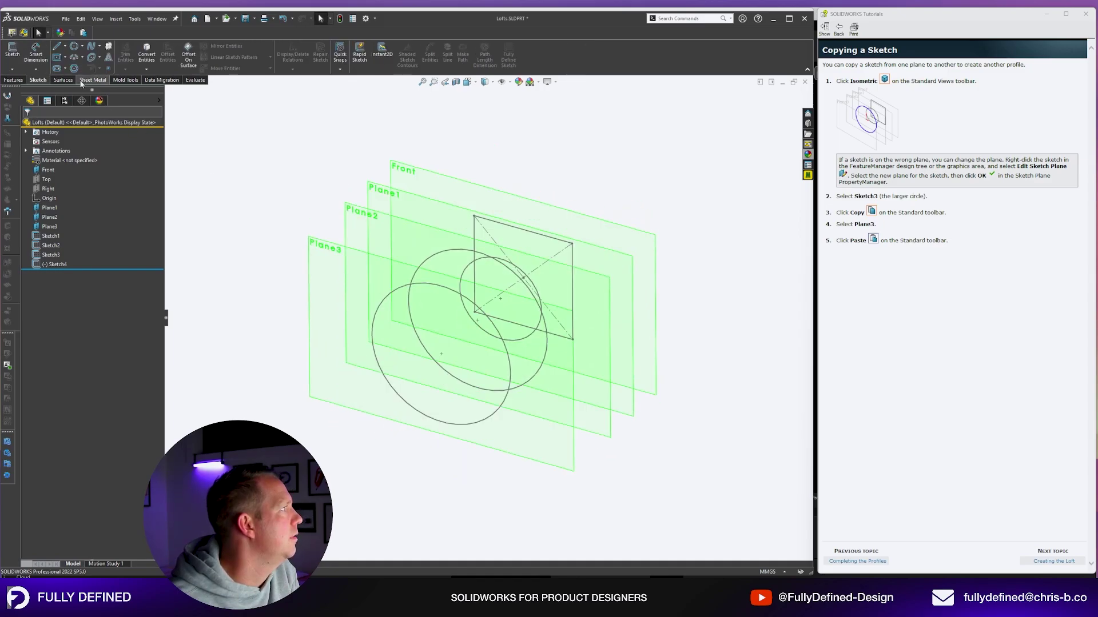
pyautogui.rightClick(69, 35)
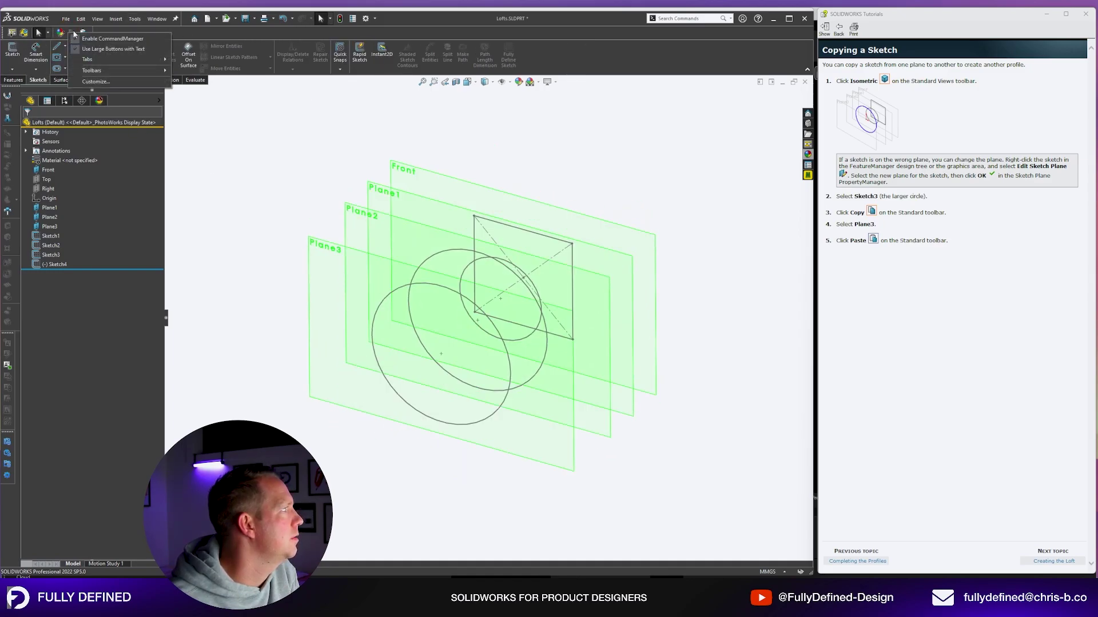
pyautogui.click(96, 81)
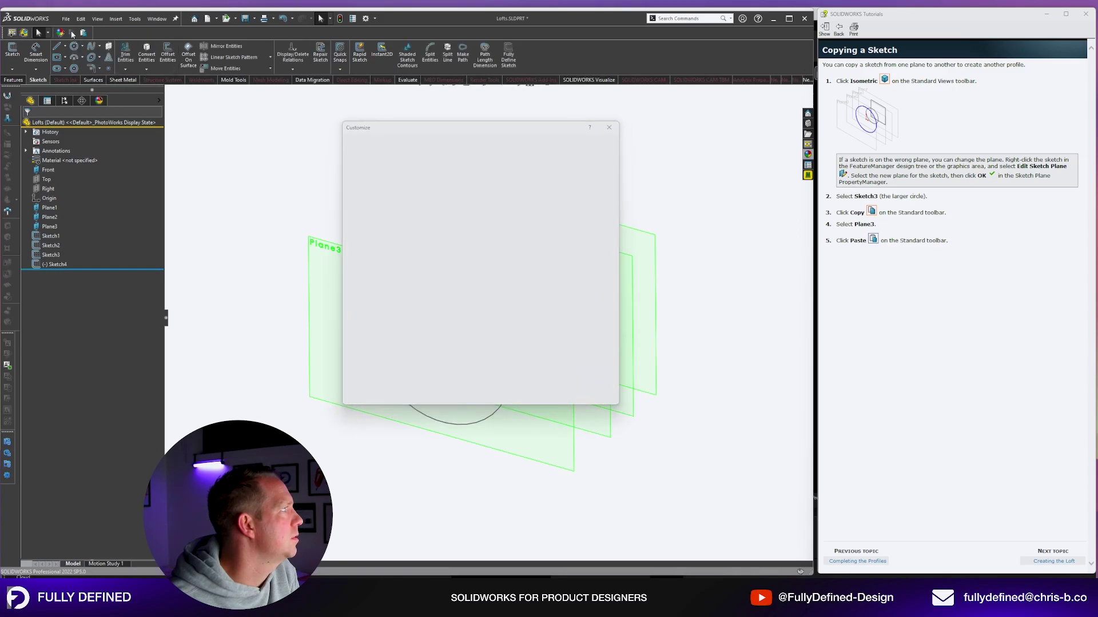
pyautogui.moveTo(71, 33); pyautogui.dragTo(542, 54)
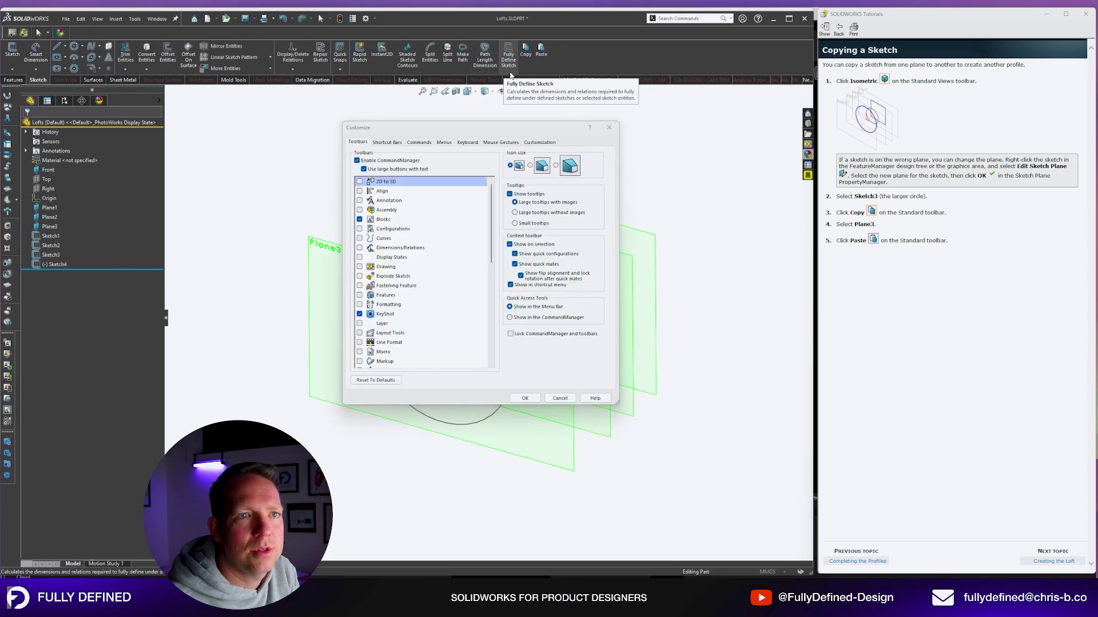
pyautogui.press('Return')
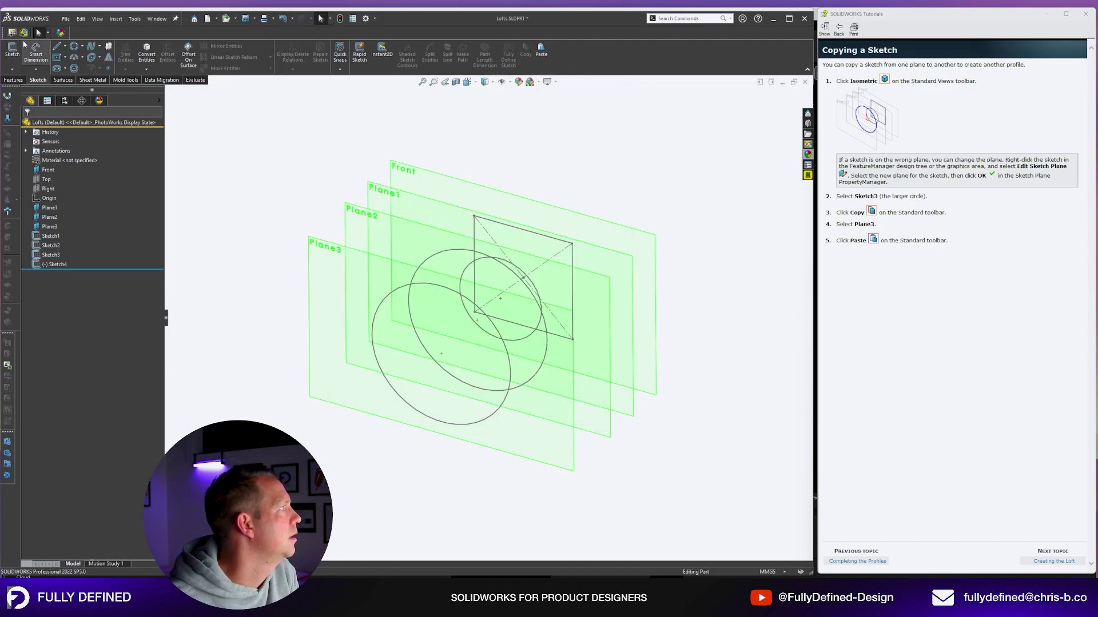
pyautogui.moveTo(5, 33); pyautogui.dragTo(224, 125)
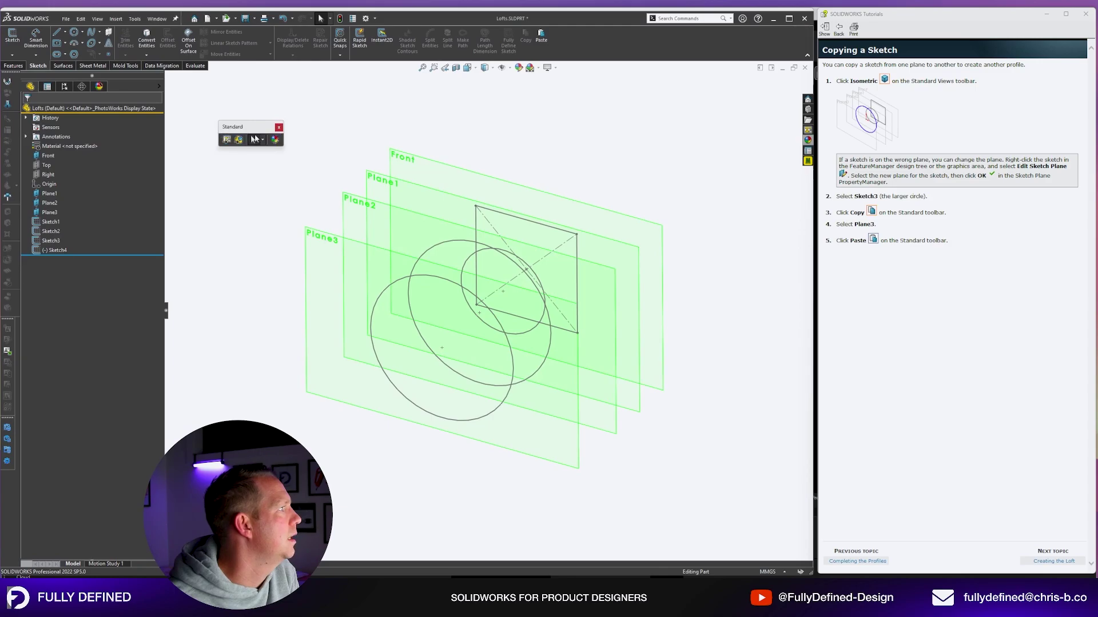
pyautogui.click(280, 125)
# - Open Sketch4 for editing, stretch its unconstrained circle to about 135 mm diameter and move its centre off the origin
pyautogui.moveTo(403, 311); pyautogui.dragTo(315, 197, button='middle')
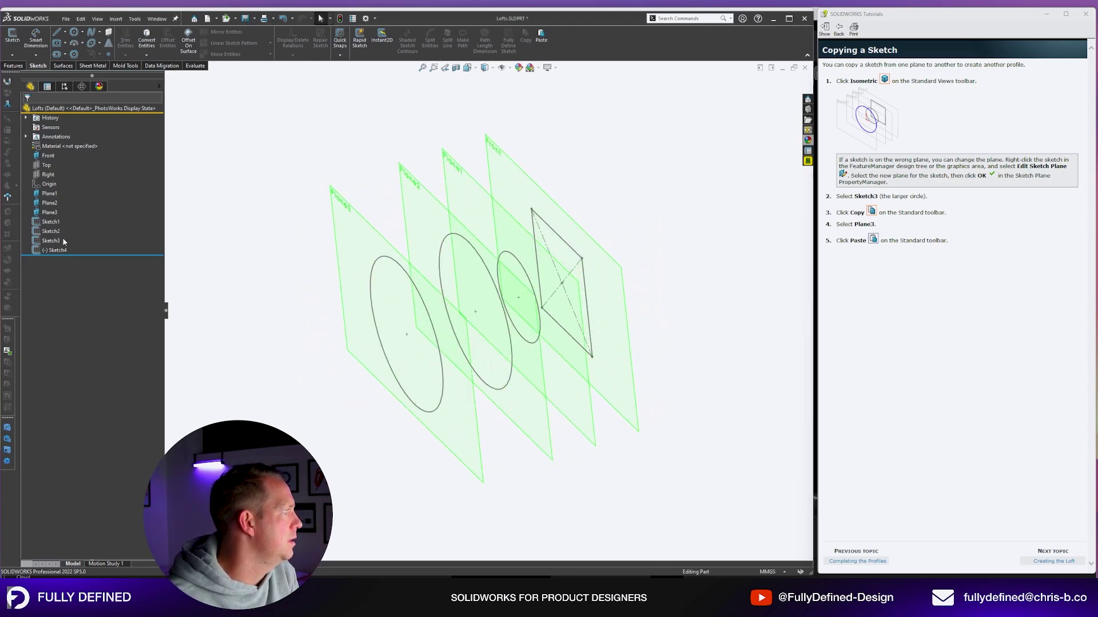
pyautogui.click(57, 250)
pyautogui.click(64, 225)
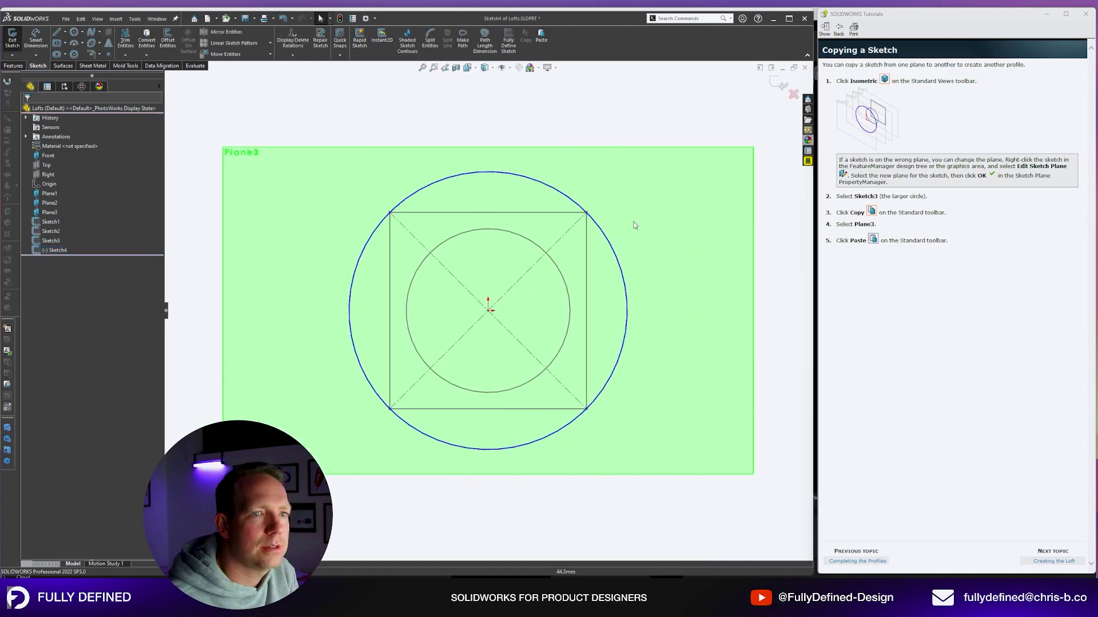
pyautogui.moveTo(622, 284)
pyautogui.mouseDown()
pyautogui.moveTo(712, 229)
pyautogui.moveTo(632, 263)
pyautogui.moveTo(698, 240)
pyautogui.mouseUp()
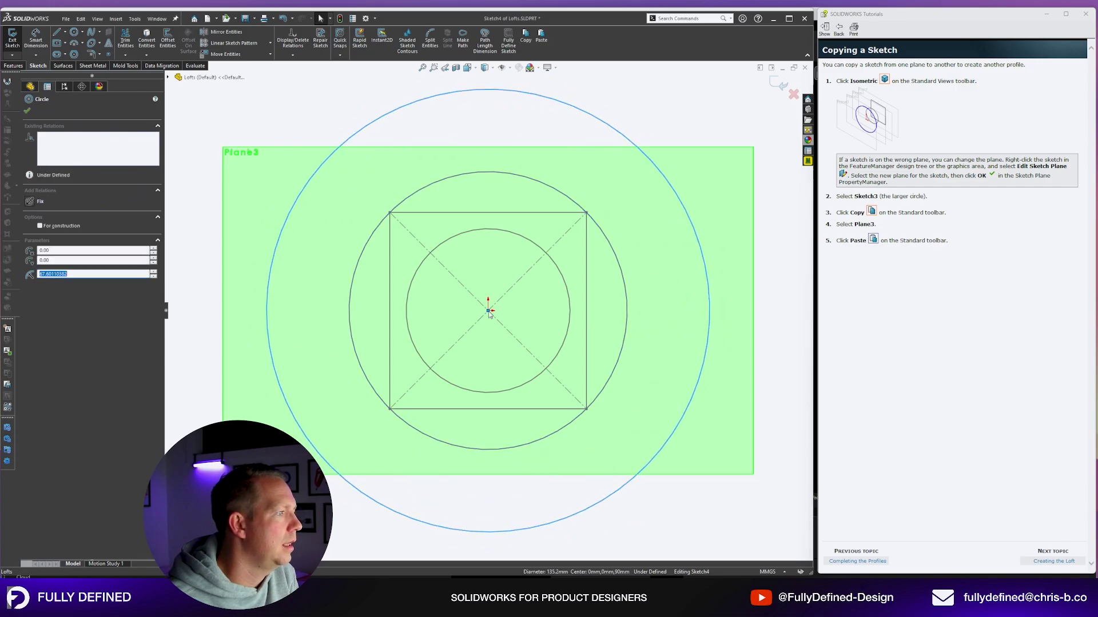
pyautogui.press('Escape')
pyautogui.scroll(3, 686, 276)
pyautogui.moveTo(686, 277)
pyautogui.mouseDown(button='middle')
pyautogui.moveTo(607, 293)
pyautogui.moveTo(435, 248)
pyautogui.mouseUp(button='middle')
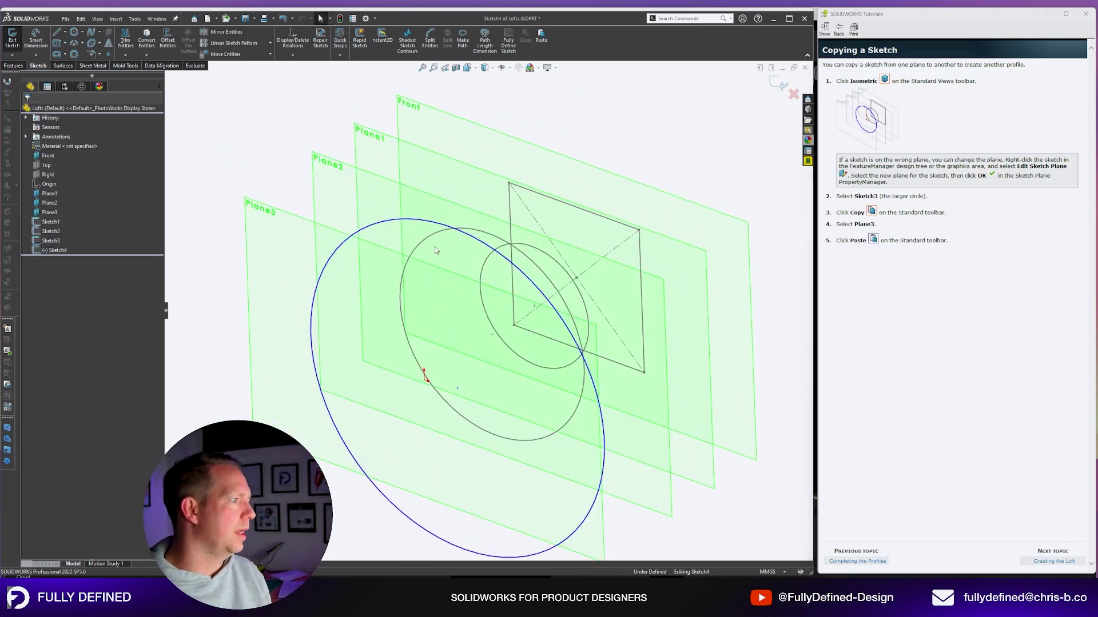
# - Make the Sketch4 circle coradial with the Sketch3 circle, then exit the sketch and save the part
pyautogui.click(436, 227)
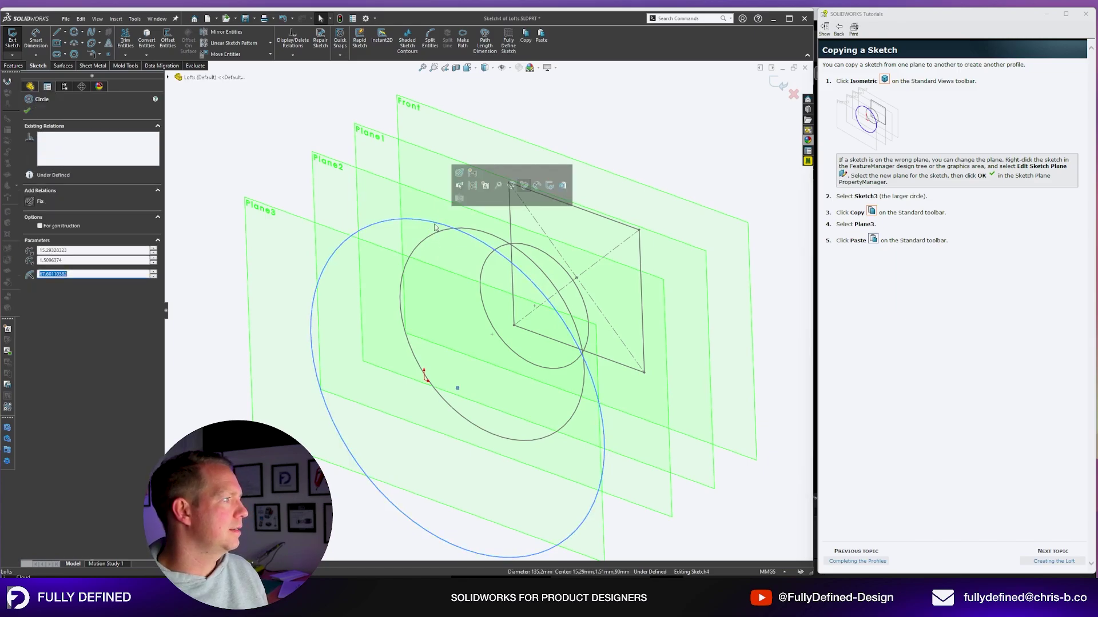
pyautogui.keyDown('ctrl'); pyautogui.click(432, 235); pyautogui.keyUp('ctrl')
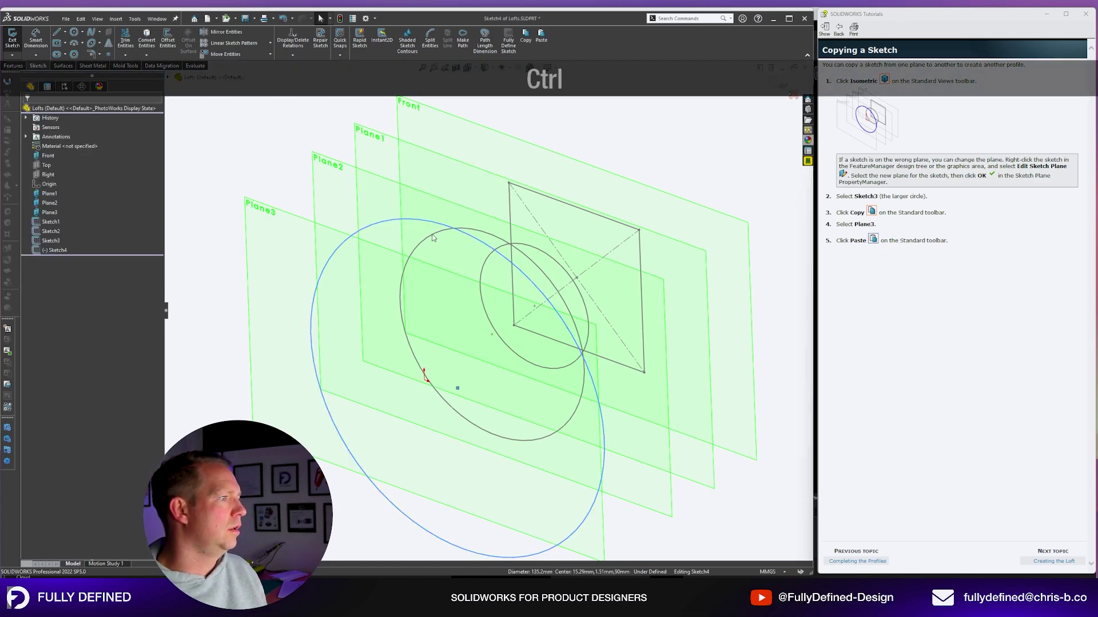
pyautogui.keyDown('ctrl'); pyautogui.click(433, 238); pyautogui.keyUp('ctrl')
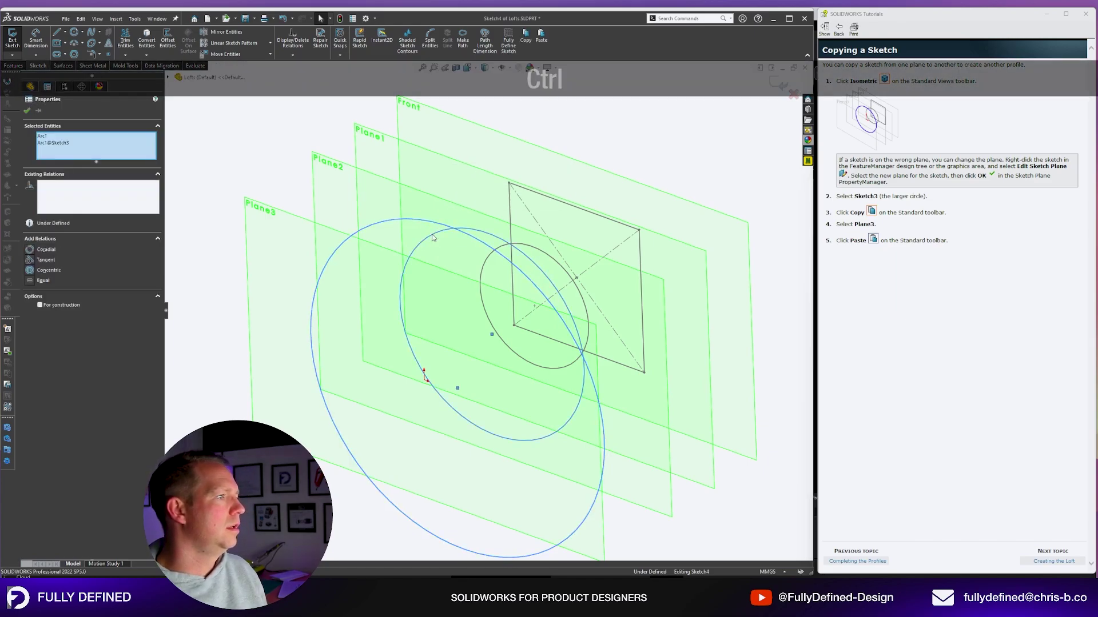
pyautogui.click(46, 249)
pyautogui.click(671, 105)
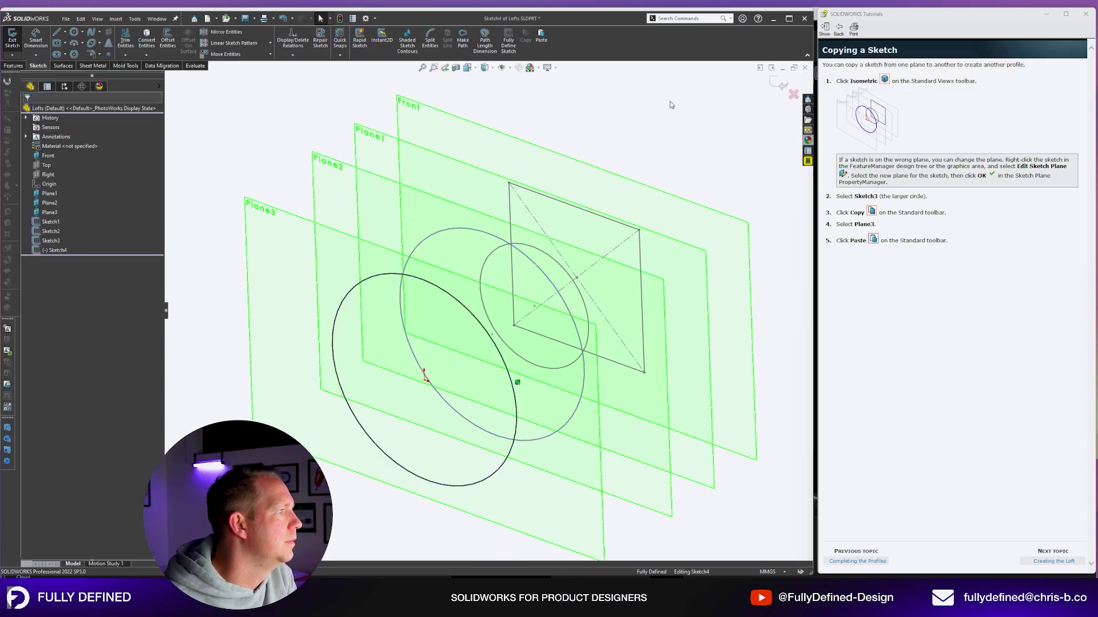
pyautogui.moveTo(606, 269)
pyautogui.mouseDown(button='middle')
pyautogui.moveTo(544, 299)
pyautogui.moveTo(570, 326)
pyautogui.moveTo(483, 238)
pyautogui.mouseUp(button='middle')
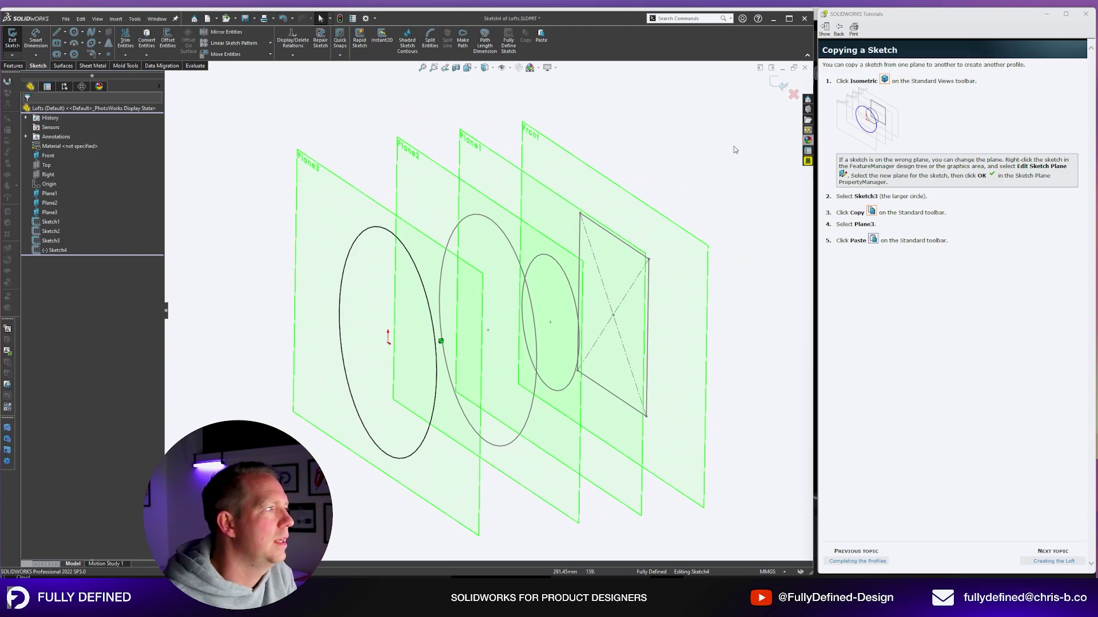
pyautogui.click(777, 84)
pyautogui.hotkey('ctrl', 's')
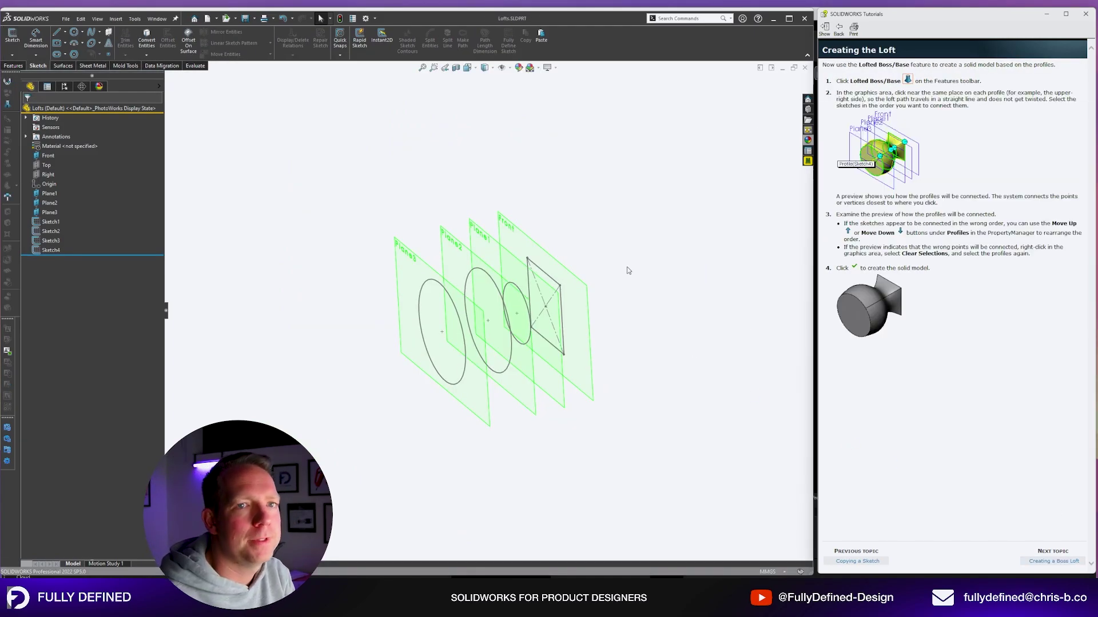
# - Hide Plane1, Plane2, Plane3 and the Front plane
pyautogui.scroll(2, 548, 293)
pyautogui.moveTo(595, 299)
pyautogui.mouseDown(button='middle')
pyautogui.moveTo(627, 247)
pyautogui.moveTo(625, 283)
pyautogui.mouseUp(button='middle')
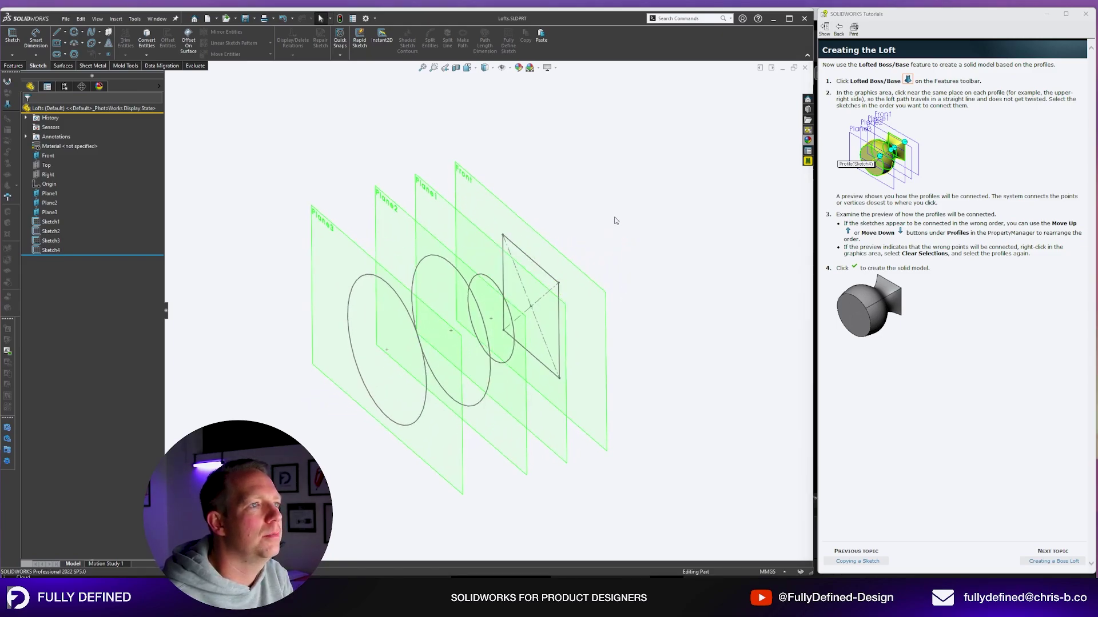
pyautogui.click(50, 194)
pyautogui.keyDown('shift'); pyautogui.click(49, 203); pyautogui.keyUp('shift')
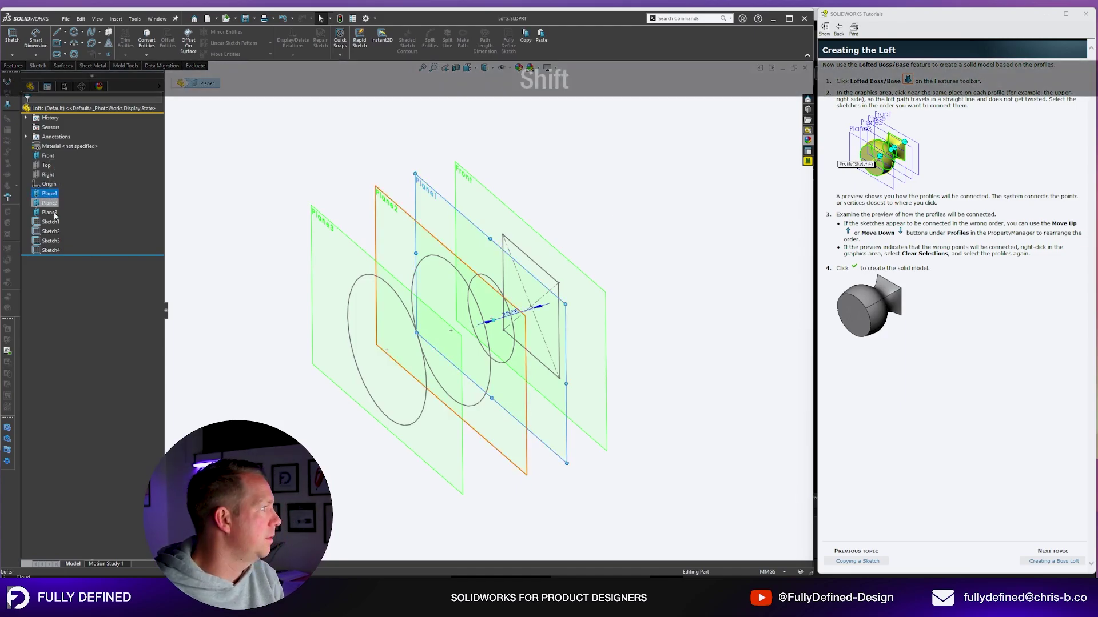
pyautogui.keyDown('shift'); pyautogui.click(49, 212); pyautogui.keyUp('shift')
pyautogui.click(71, 200)
pyautogui.click(48, 155)
pyautogui.click(71, 142)
pyautogui.moveTo(595, 321); pyautogui.dragTo(583, 252, button='middle')
# - Try a Lofted Boss/Base through Sketch4, Sketch3 and Sketch2 using mismatched points on the circles, and clear the profile selections
pyautogui.click(27, 67)
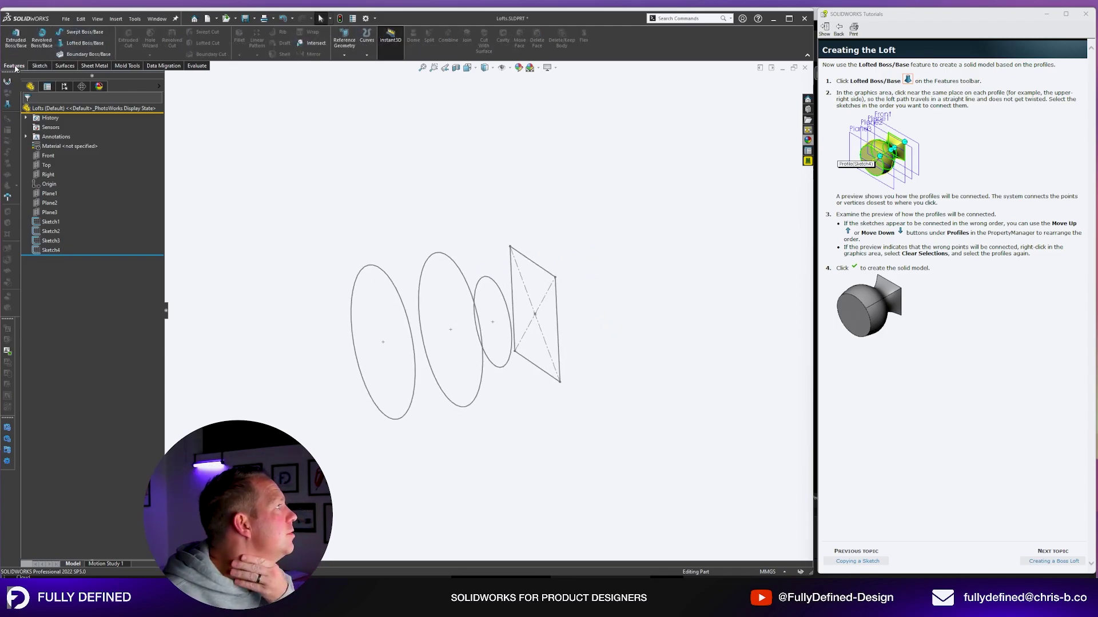
pyautogui.click(84, 43)
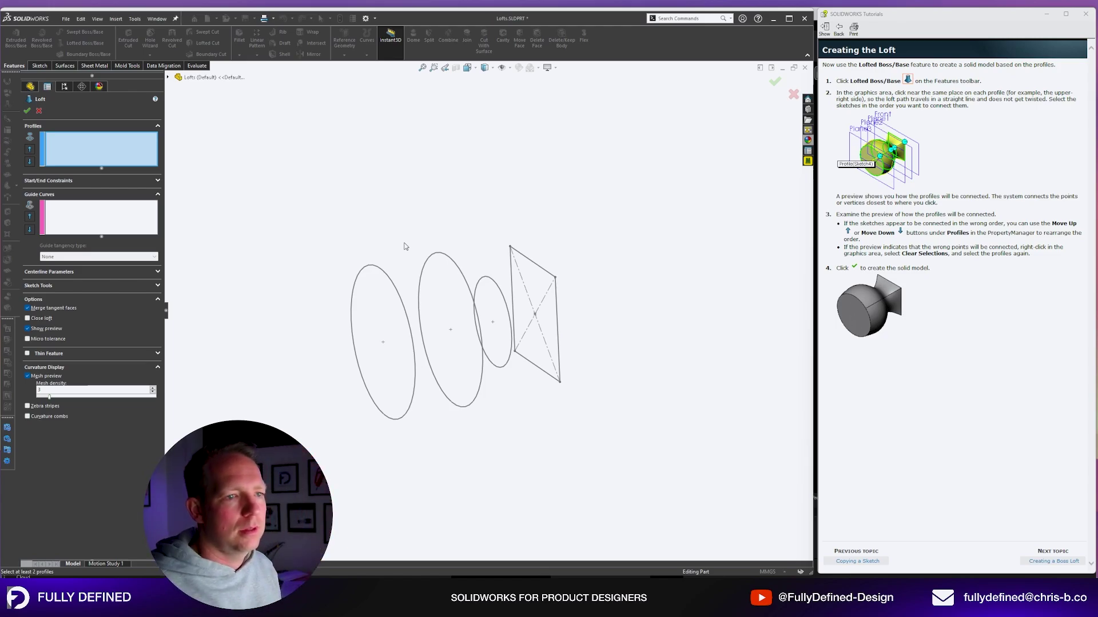
pyautogui.moveTo(420, 370)
pyautogui.mouseDown(button='middle')
pyautogui.moveTo(491, 318)
pyautogui.moveTo(477, 417)
pyautogui.moveTo(507, 348)
pyautogui.moveTo(457, 386)
pyautogui.mouseUp(button='middle')
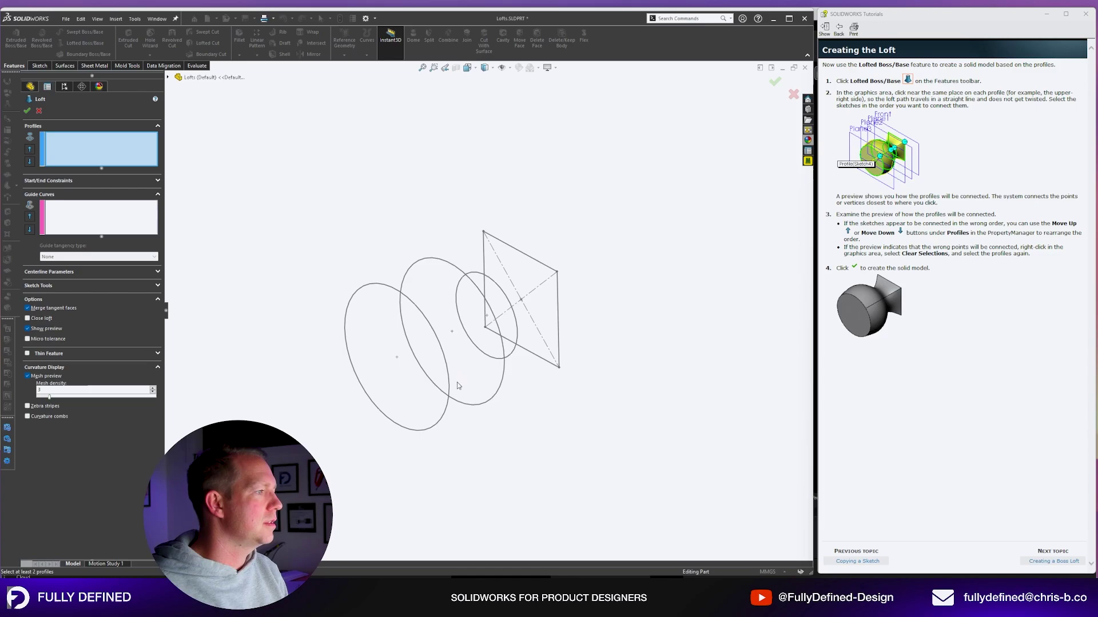
pyautogui.click(391, 289)
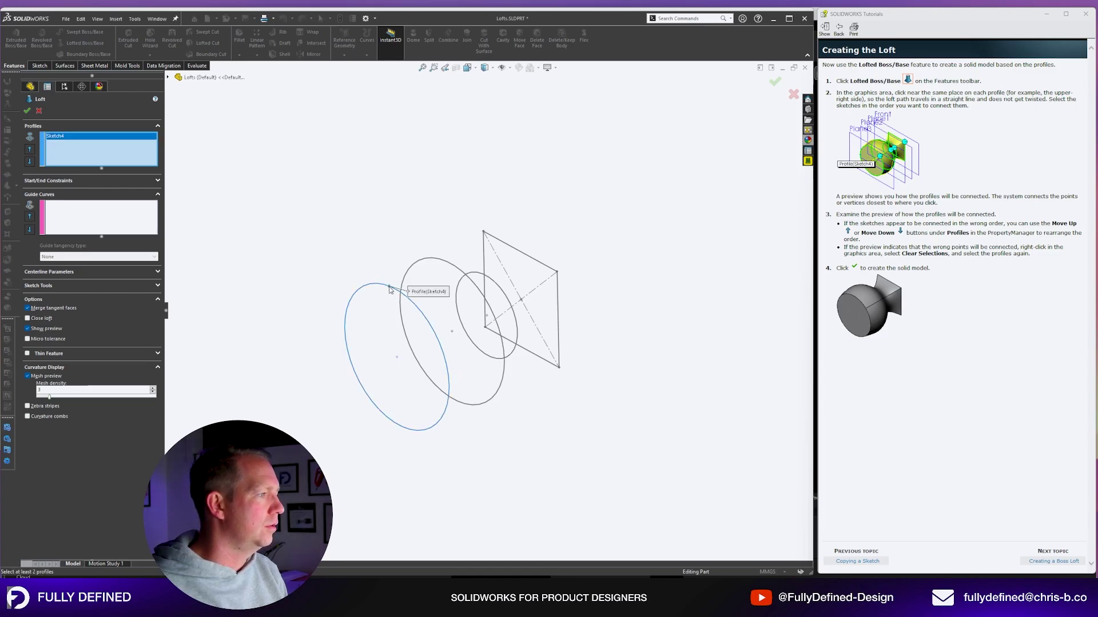
pyautogui.click(477, 406)
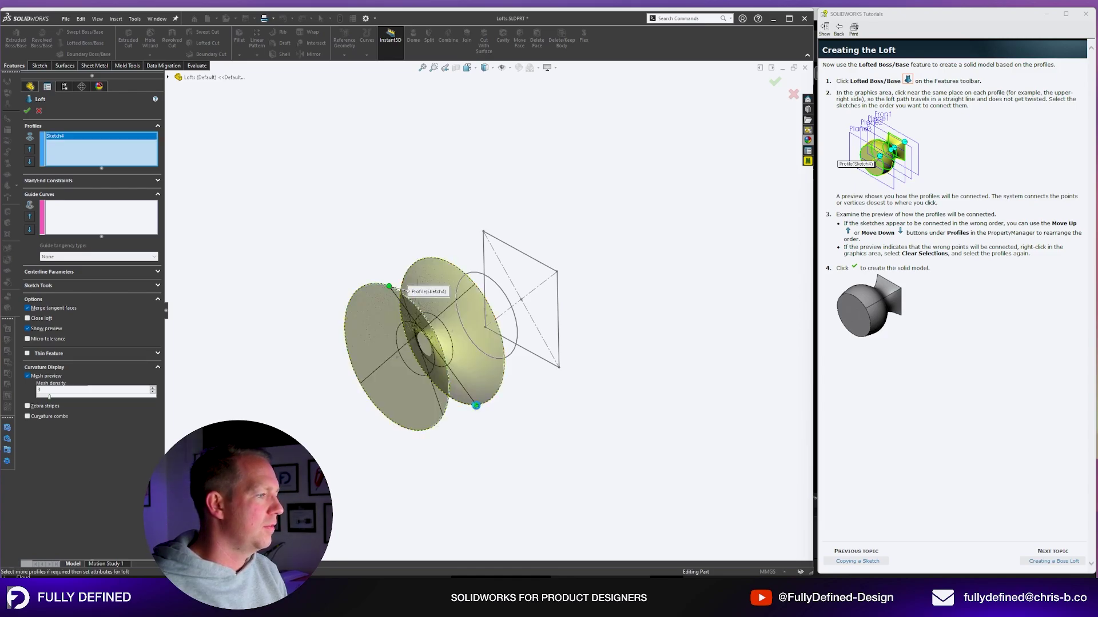
pyautogui.click(472, 272)
pyautogui.moveTo(472, 272)
pyautogui.mouseDown(button='middle')
pyautogui.moveTo(495, 261)
pyautogui.moveTo(466, 281)
pyautogui.moveTo(533, 306)
pyautogui.mouseUp(button='middle')
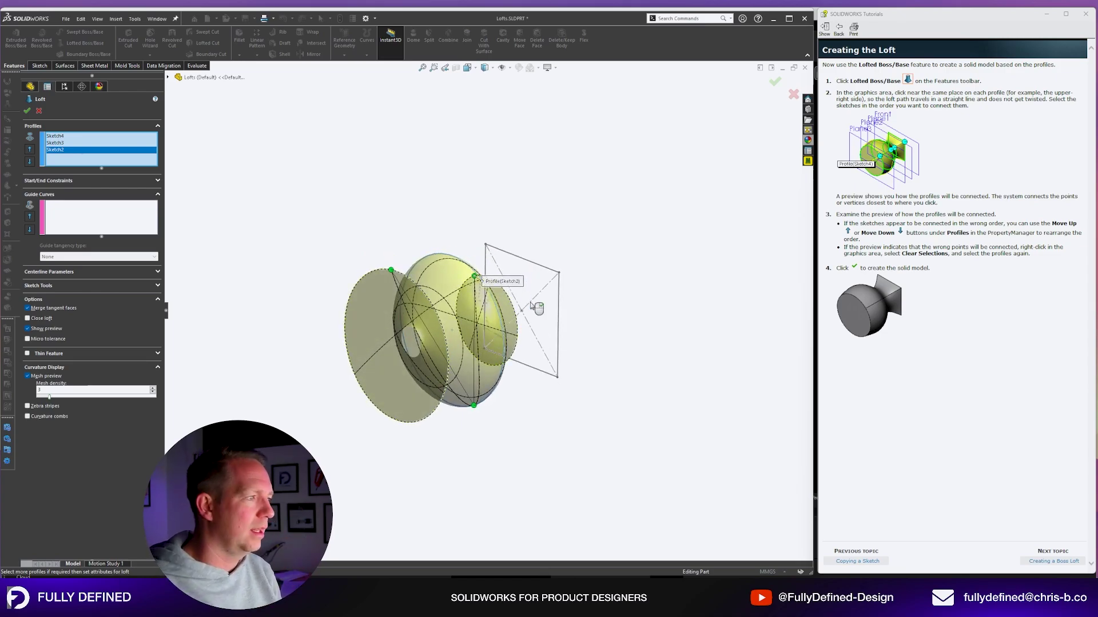
pyautogui.rightClick(123, 150)
pyautogui.click(146, 154)
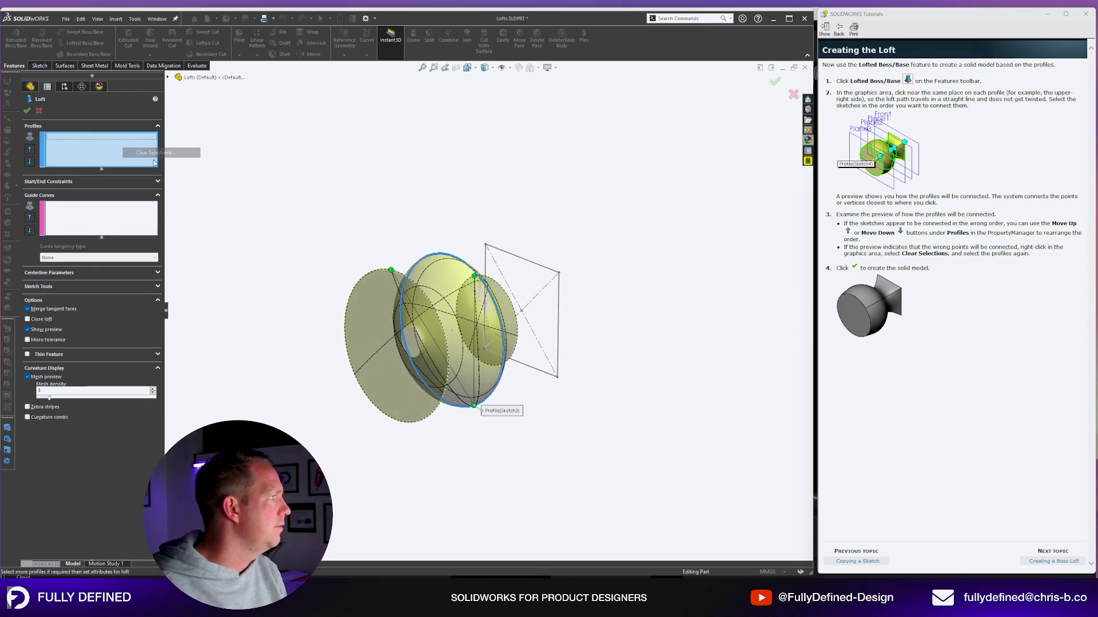
# - Select Sketch4, Sketch3, Sketch2 and Sketch1 in order as loft profiles, each near its upper-right point
pyautogui.scroll(-3, 422, 285)
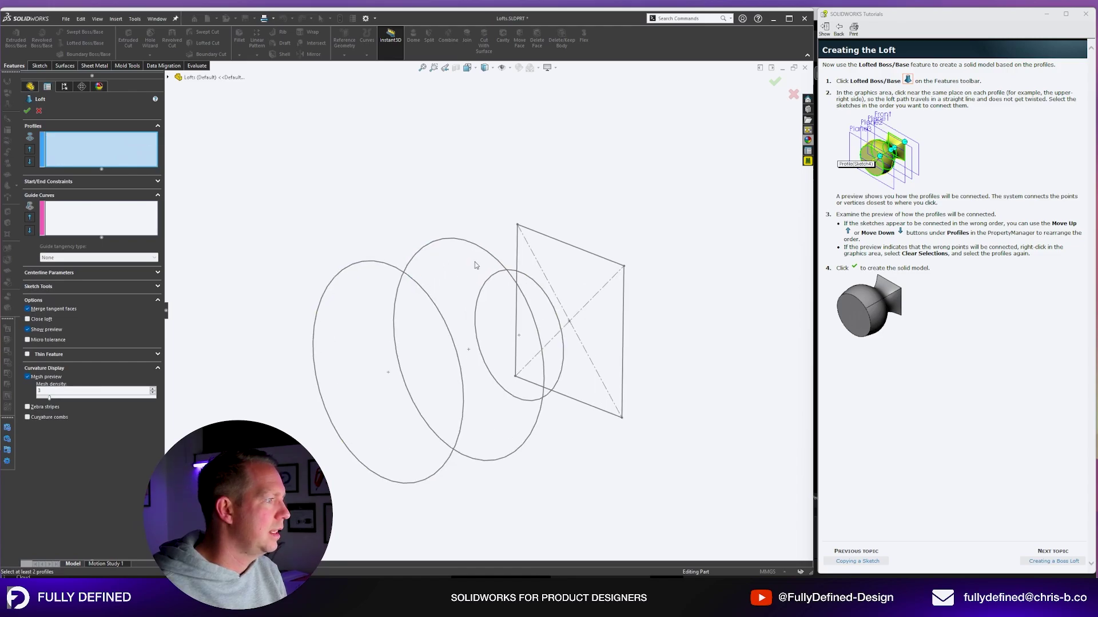
pyautogui.click(416, 282)
pyautogui.click(495, 258)
pyautogui.click(536, 282)
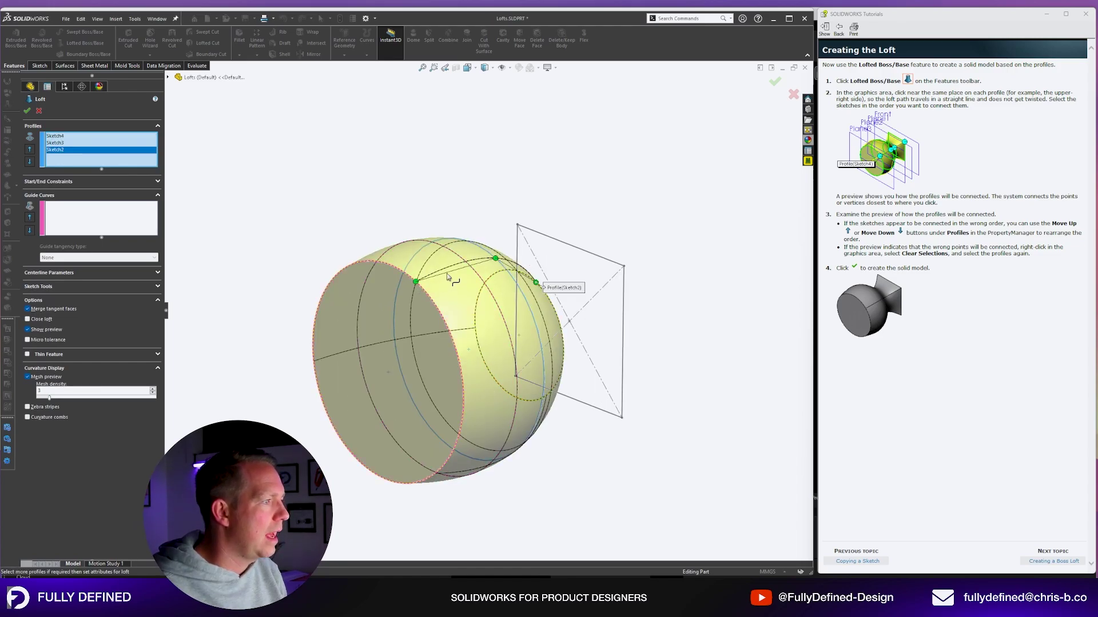
pyautogui.moveTo(532, 269)
pyautogui.mouseDown(button='middle')
pyautogui.moveTo(520, 277)
pyautogui.moveTo(524, 303)
pyautogui.moveTo(512, 243)
pyautogui.moveTo(536, 312)
pyautogui.mouseUp(button='middle')
pyautogui.click(615, 253)
# - Examine the loft preview's connector alignment and the order of the four profiles from Sketch4 to Sketch1
pyautogui.moveTo(661, 195)
pyautogui.mouseDown(button='middle')
pyautogui.moveTo(651, 230)
pyautogui.moveTo(675, 330)
pyautogui.moveTo(646, 338)
pyautogui.moveTo(663, 164)
pyautogui.moveTo(692, 135)
pyautogui.moveTo(666, 179)
pyautogui.mouseUp(button='middle')
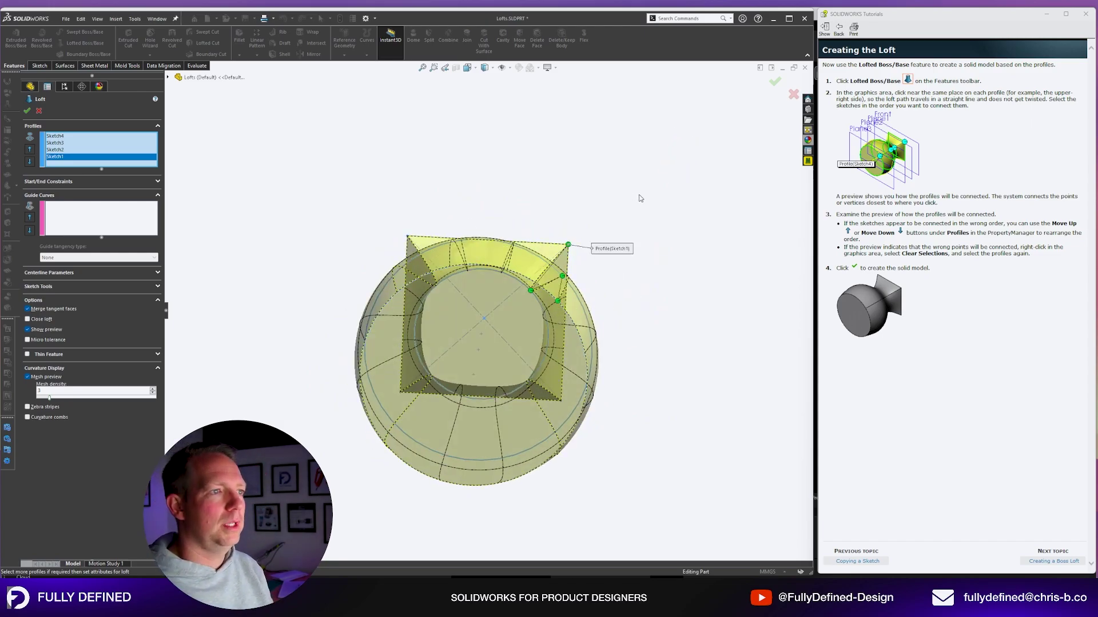
pyautogui.press('space')
pyautogui.click(660, 243)
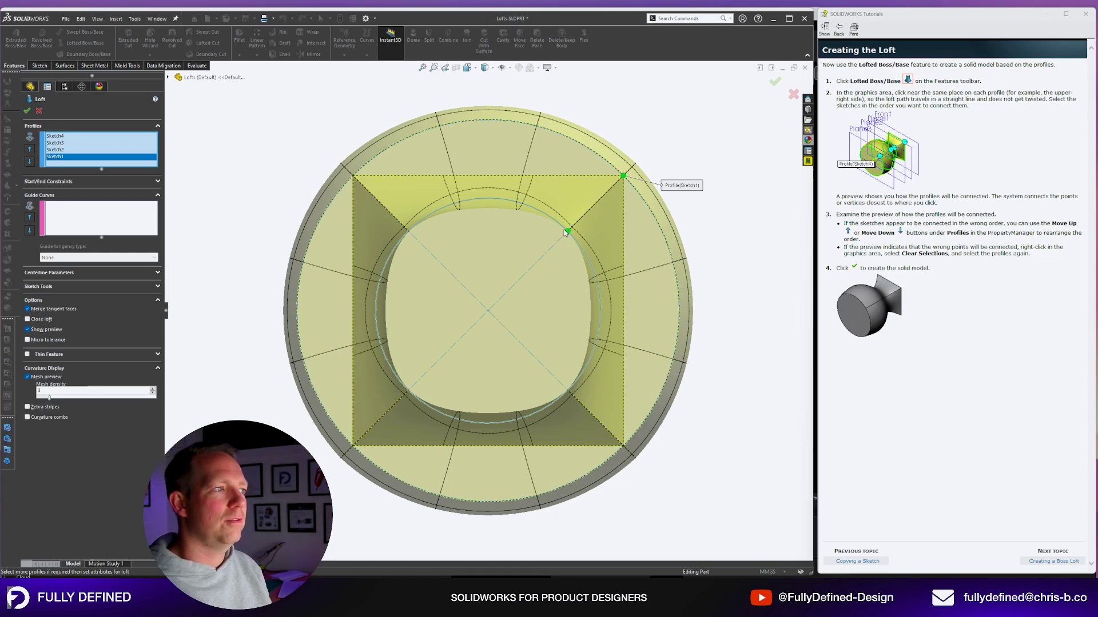
pyautogui.moveTo(675, 104); pyautogui.dragTo(652, 210, button='middle')
pyautogui.scroll(2, 659, 210)
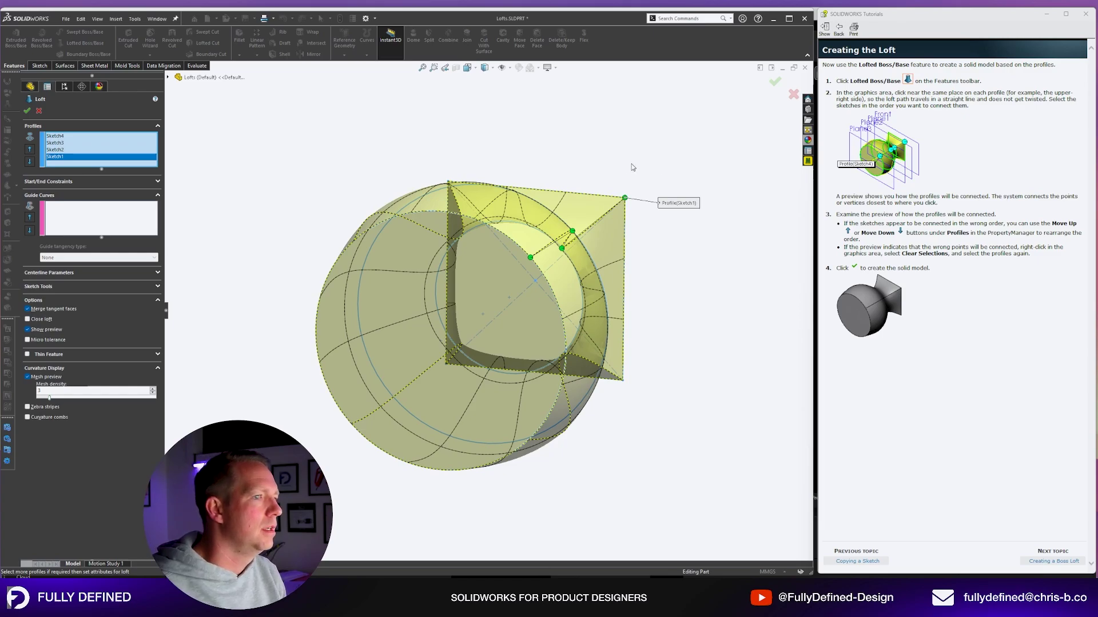
pyautogui.moveTo(633, 167); pyautogui.dragTo(482, 213, button='middle')
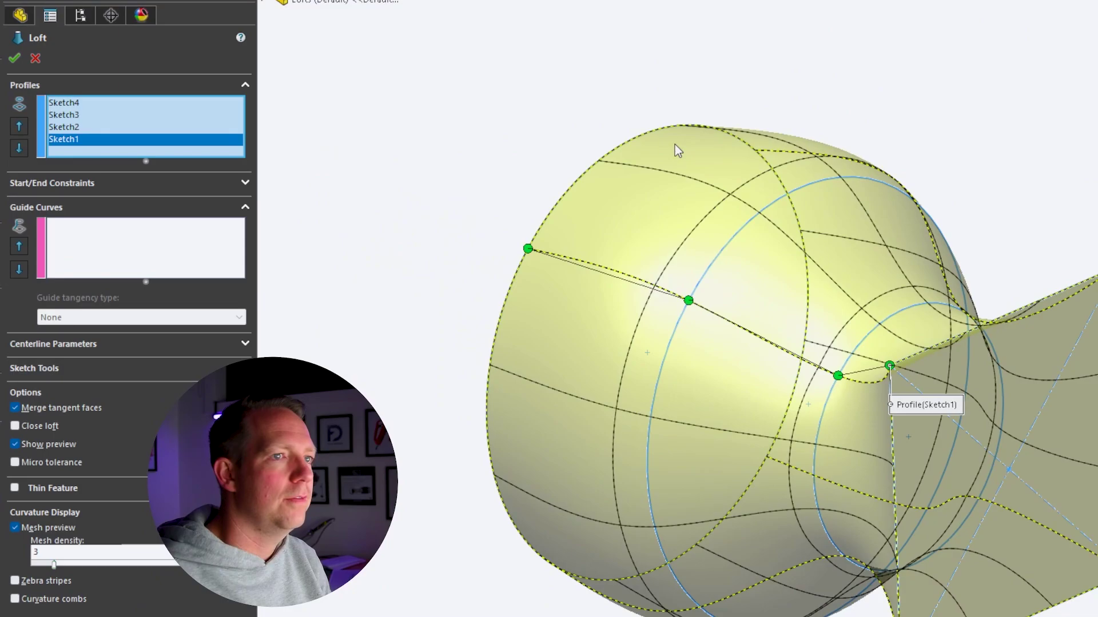
pyautogui.click(60, 104)
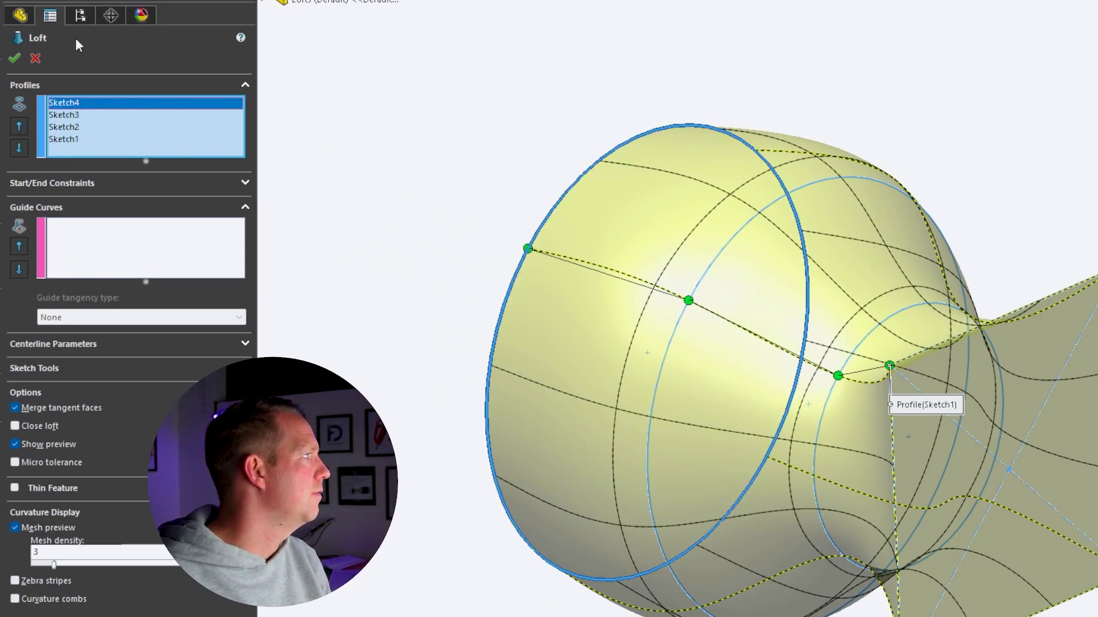
pyautogui.click(78, 116)
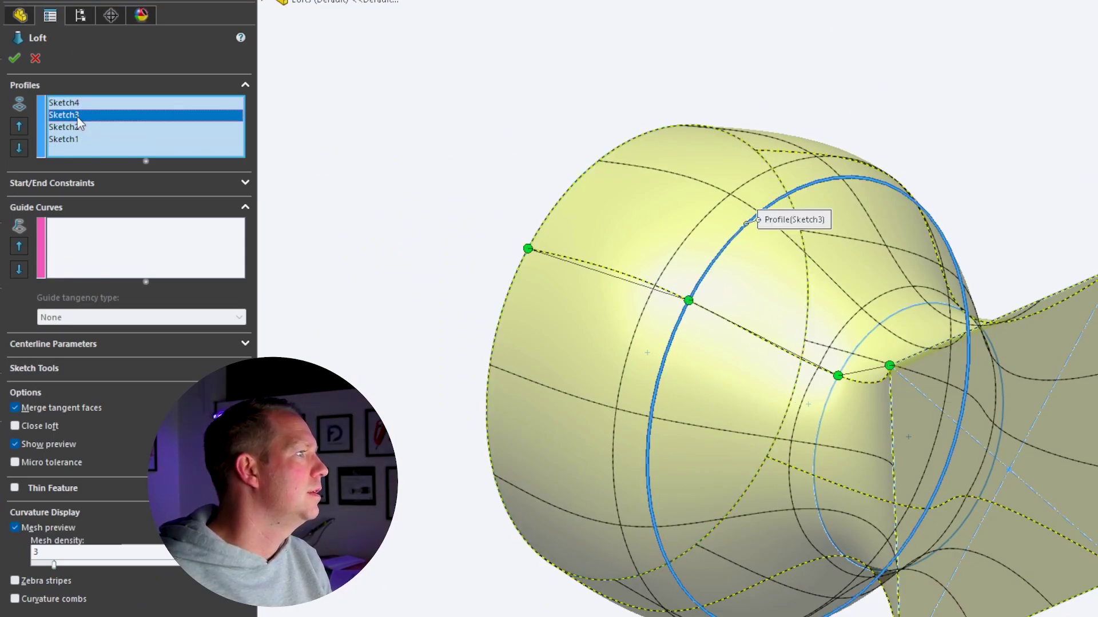
pyautogui.click(78, 127)
pyautogui.click(80, 143)
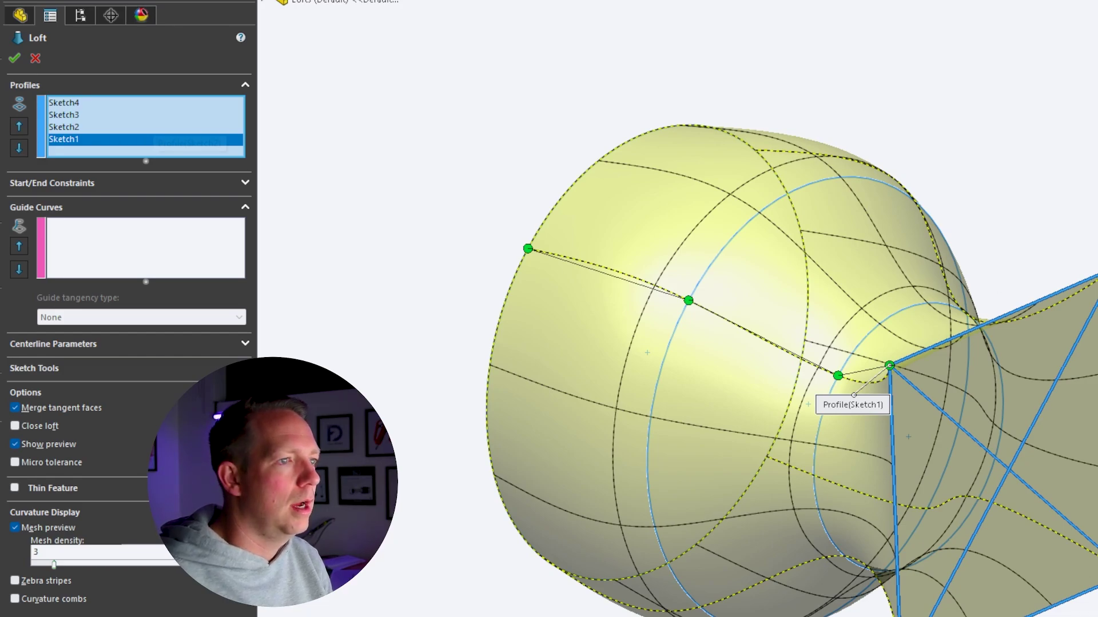
# - Create the lofted solid from the four profiles and show it from the side
pyautogui.click(15, 58)
pyautogui.press('Escape')
pyautogui.moveTo(949, 471); pyautogui.dragTo(1097, 372, button='middle')
pyautogui.hotkey('ctrl', '3')
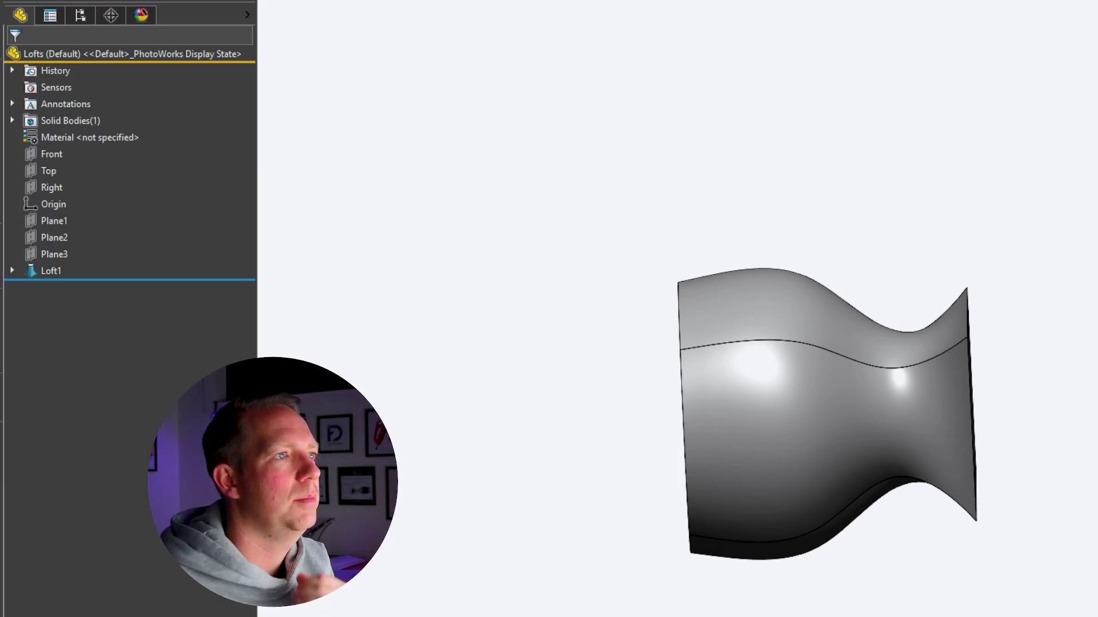
# - Create a reference plane offset 200 mm from the Front plane, with the offset flipped to the square end's side
pyautogui.moveTo(1095, 435); pyautogui.dragTo(1097, 434, button='middle')
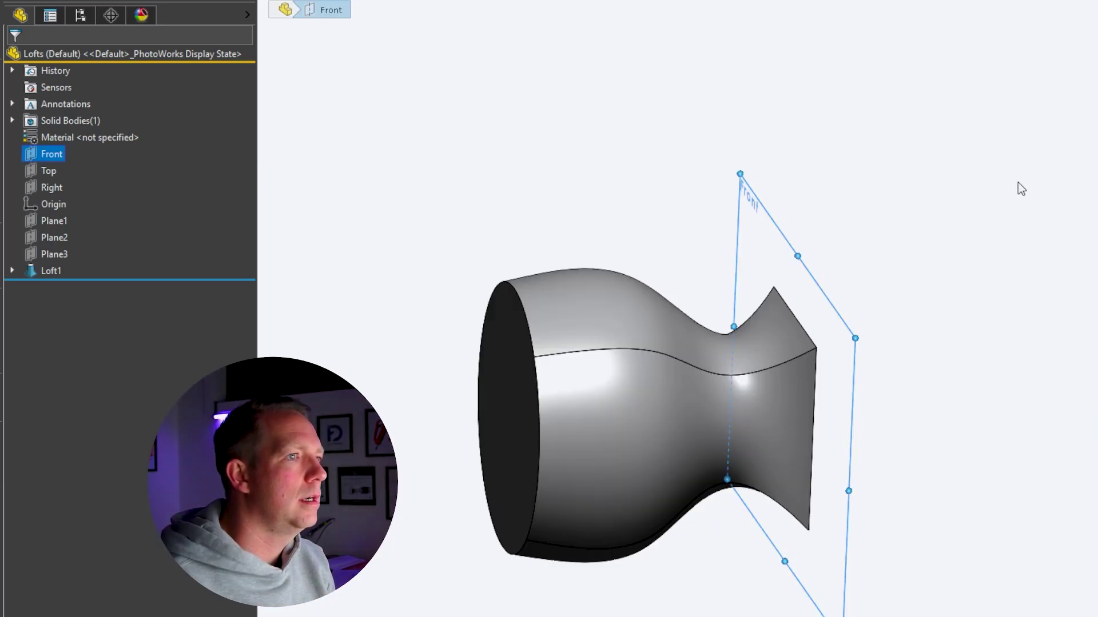
pyautogui.click(795, 1)
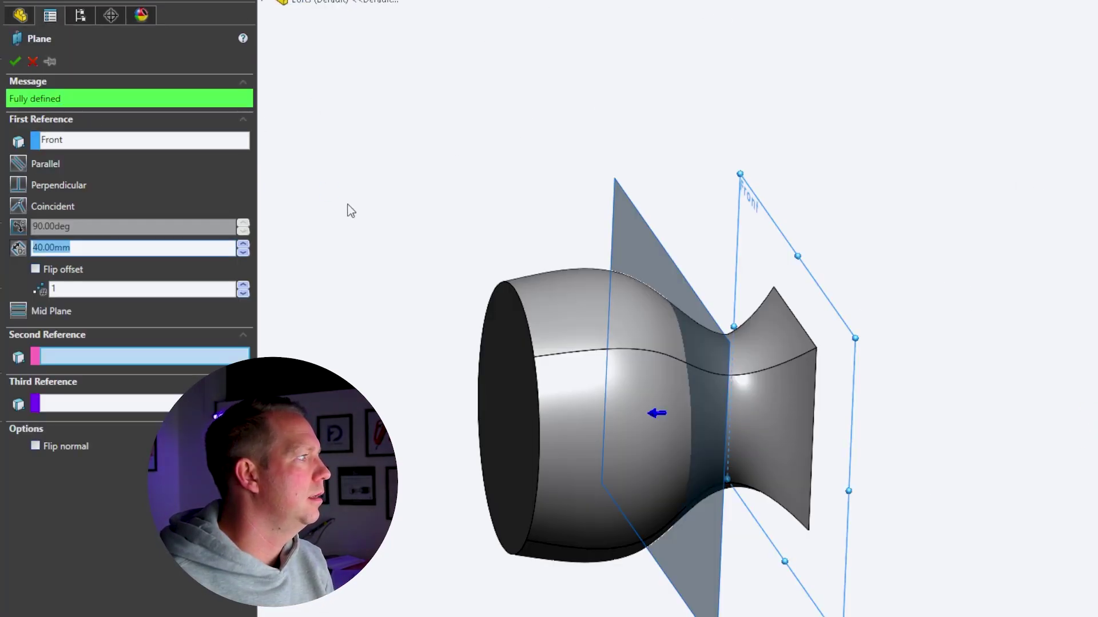
pyautogui.write('200')
pyautogui.press('Return')
pyautogui.scroll(-3, 1024, 396)
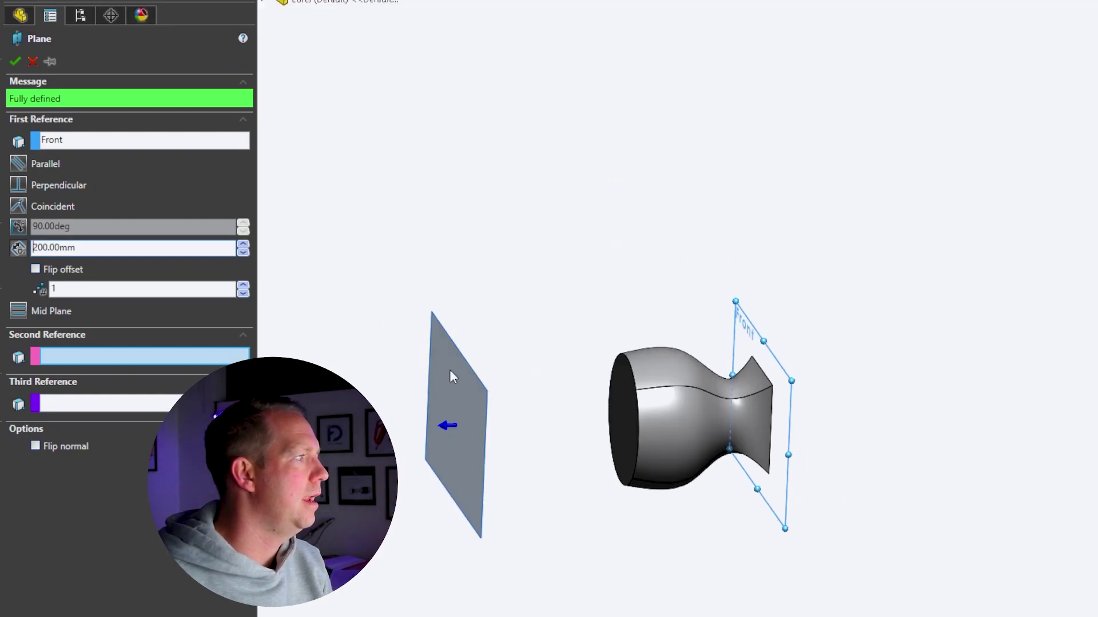
pyautogui.click(42, 269)
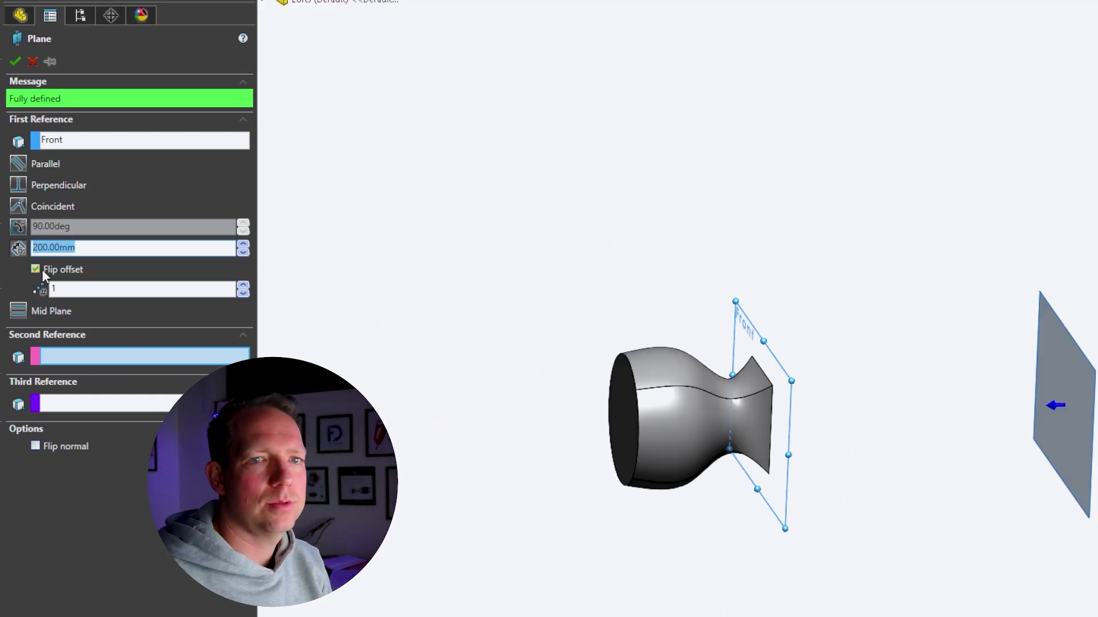
pyautogui.click(14, 62)
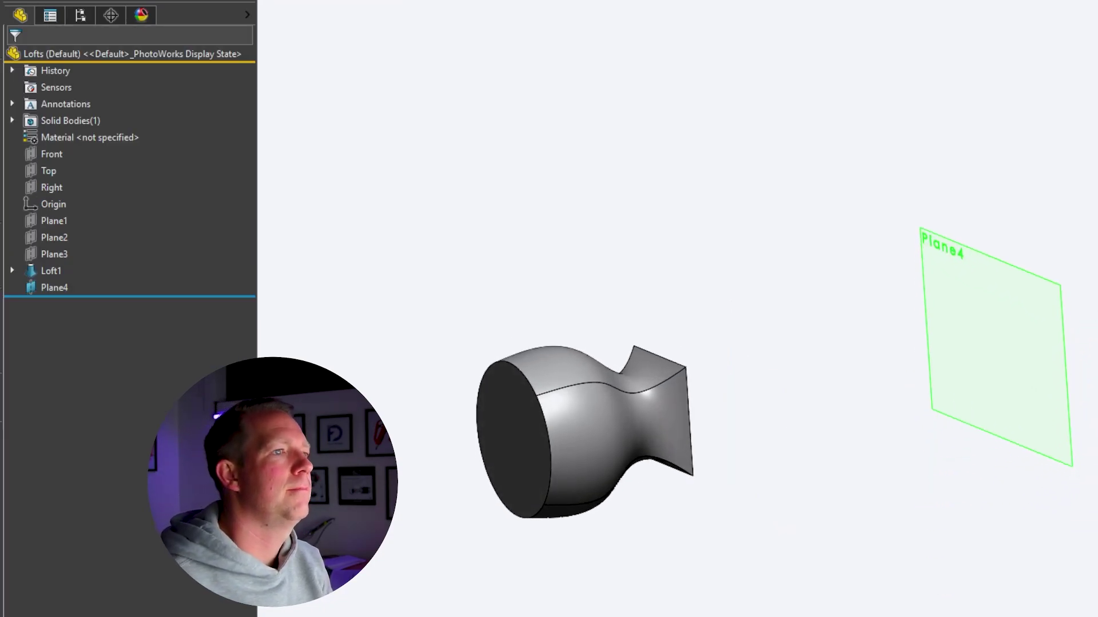
# - Set the model's display style to Hidden Lines Removed
pyautogui.moveTo(675, 411); pyautogui.dragTo(732, 372, button='middle')
pyautogui.moveTo(1086, 343); pyautogui.dragTo(1054, 432, button='middle')
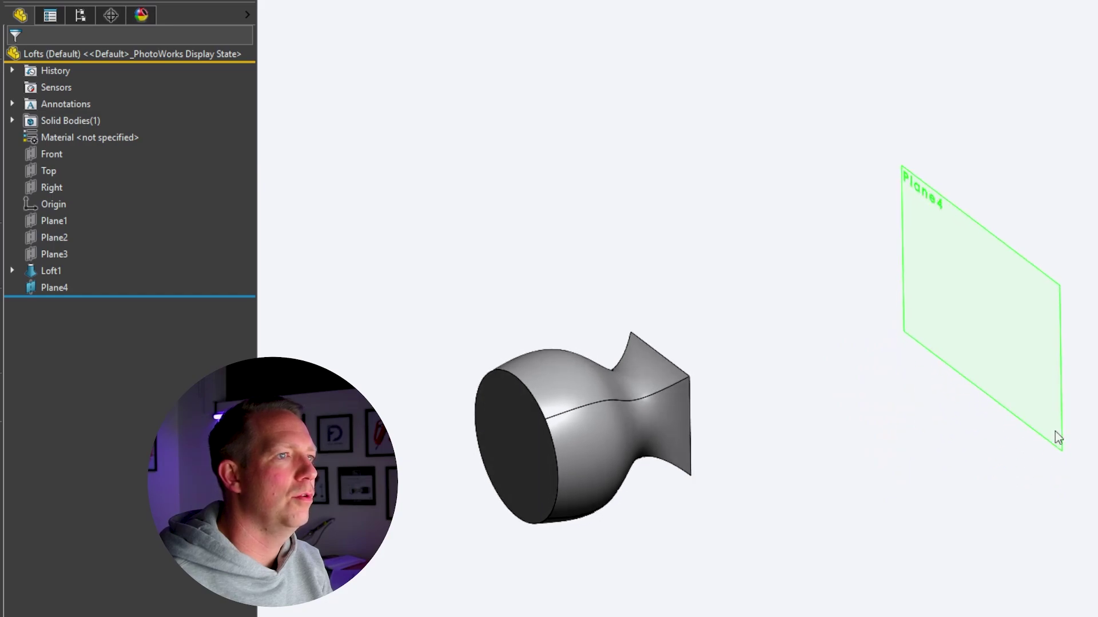
pyautogui.click(827, 4)
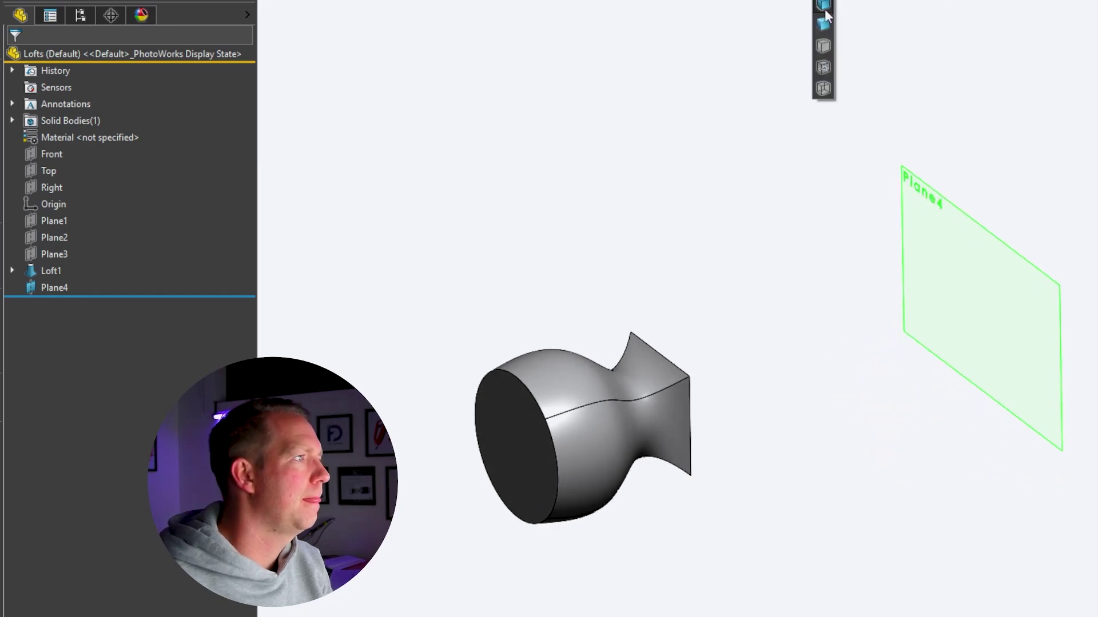
pyautogui.click(823, 48)
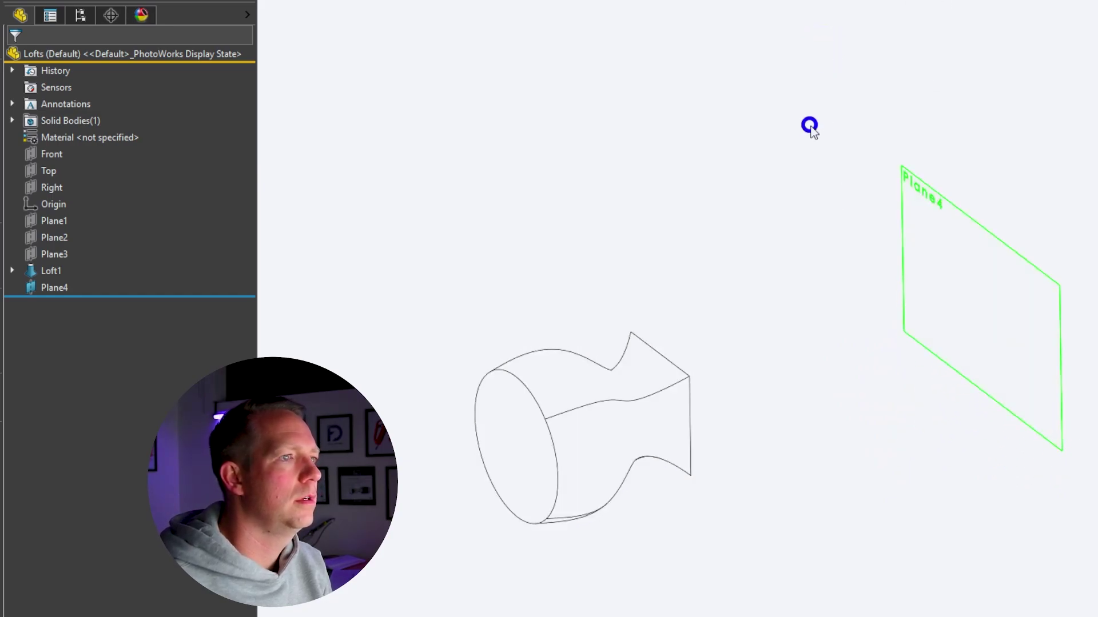
pyautogui.click(944, 243)
pyautogui.press('Escape')
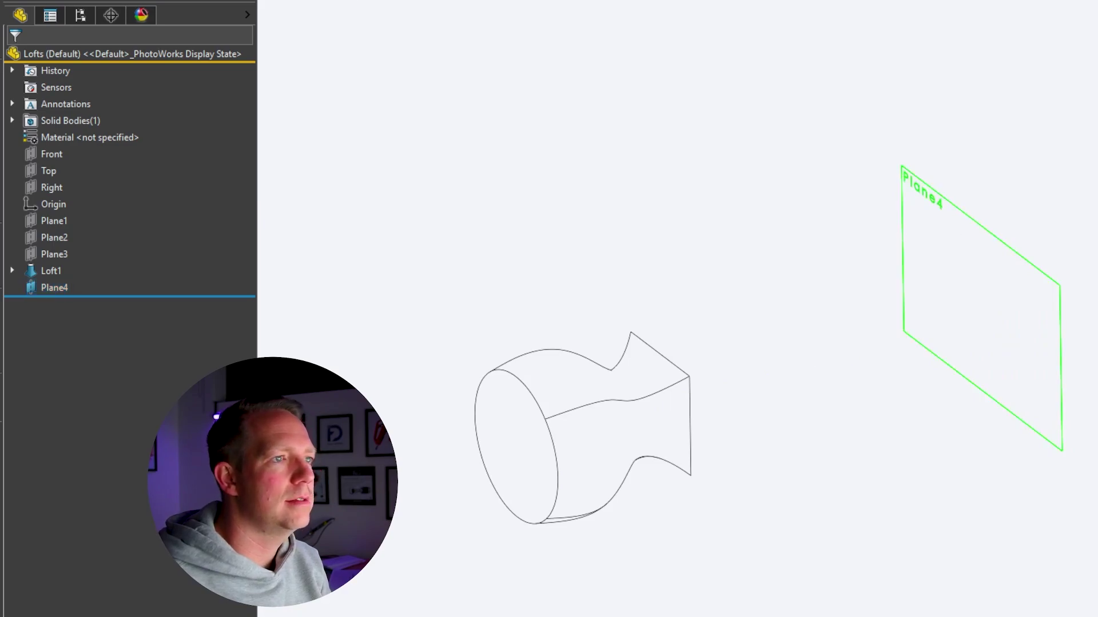
# - Start a sketch on Plane4, viewed normal to it, and draw a center rectangle about 125 mm by 12 mm on the origin
pyautogui.click(974, 271)
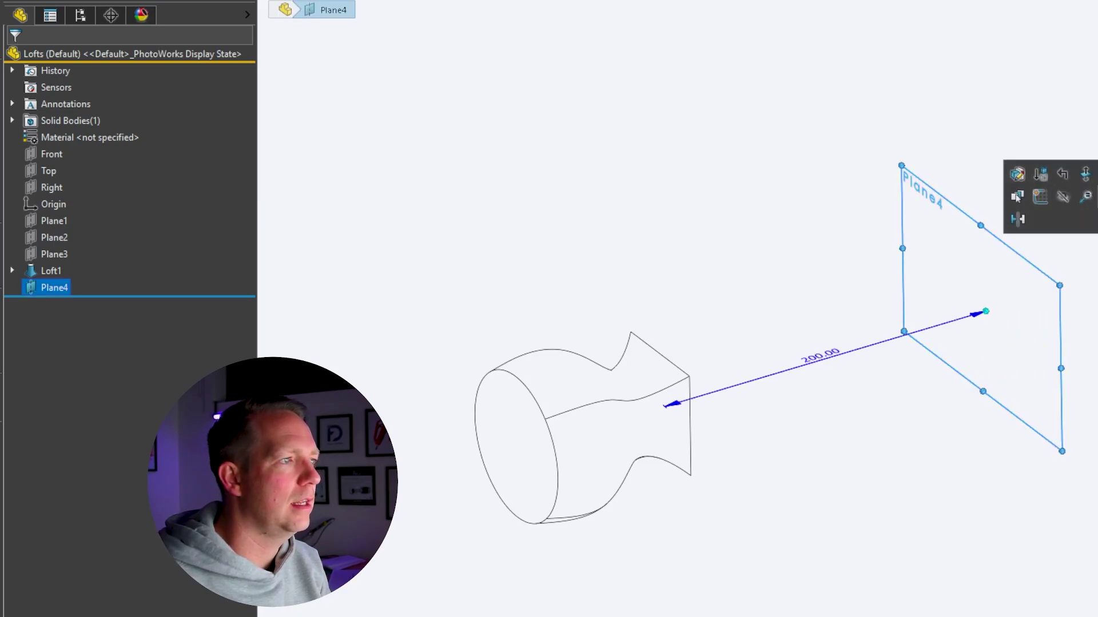
pyautogui.hotkey('ctrl', '8')
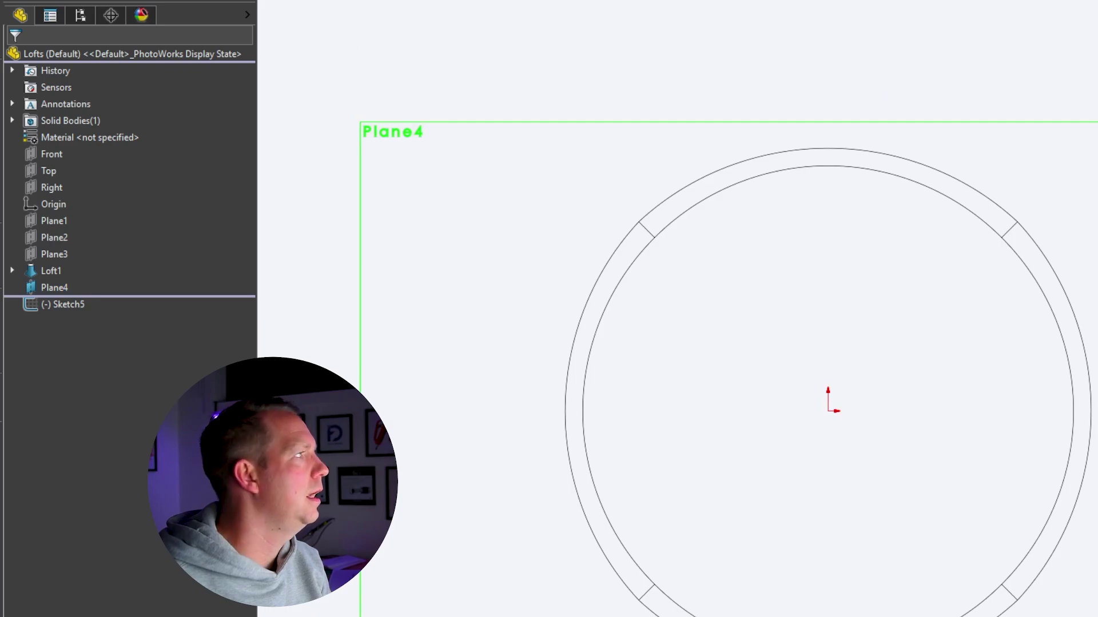
pyautogui.press('r')
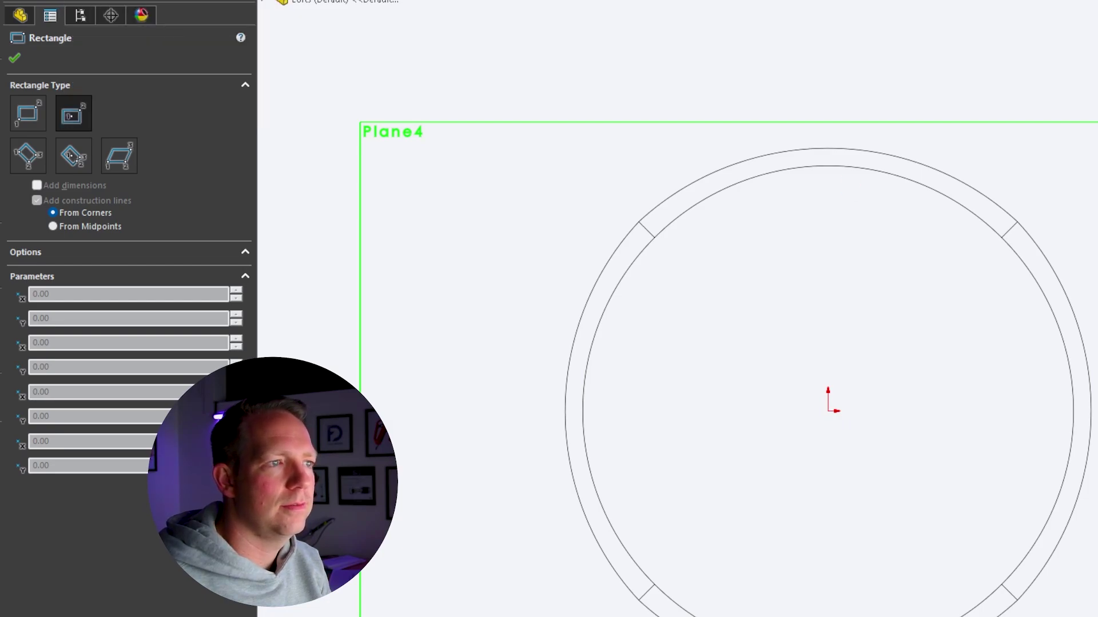
pyautogui.click(828, 410)
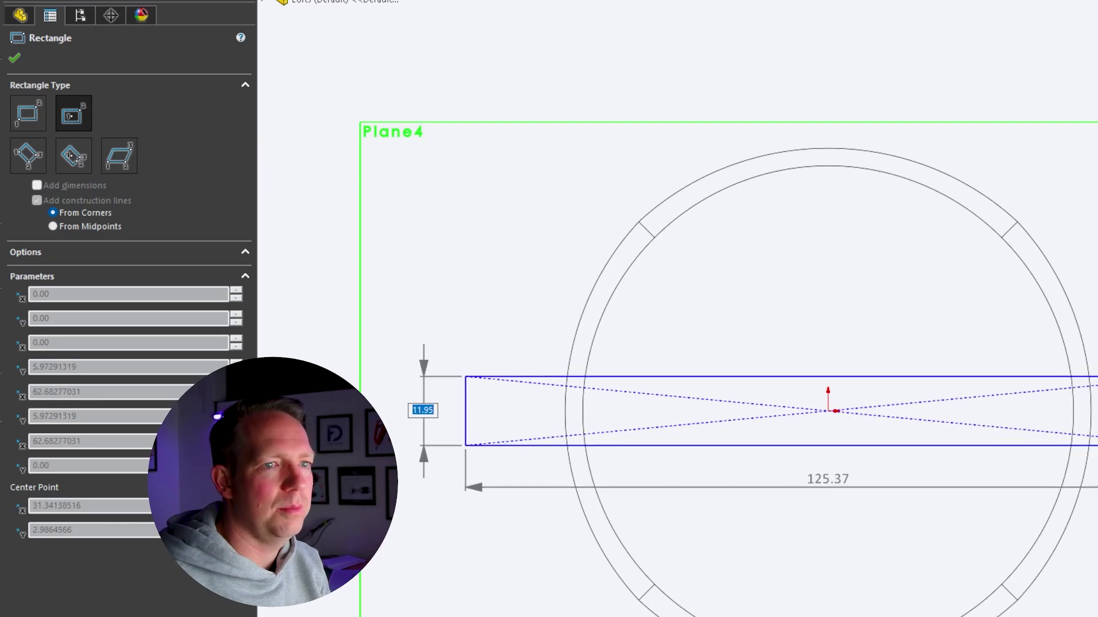
pyautogui.click(694, 291)
pyautogui.moveTo(686, 403); pyautogui.dragTo(693, 290, button='right')
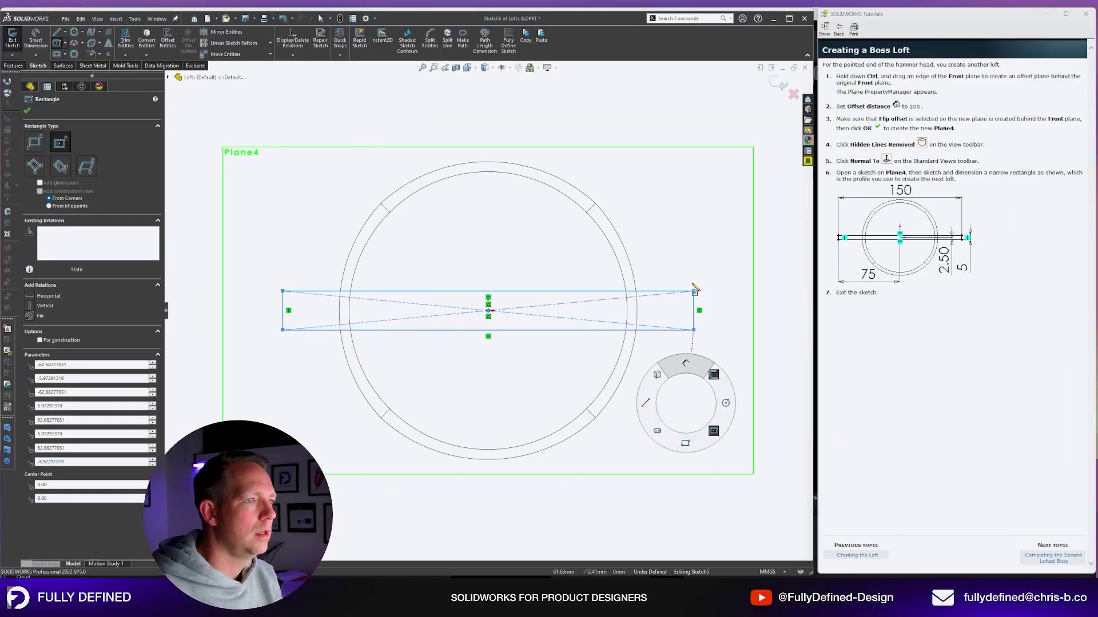
# - Dimension the narrow rectangle 150 mm long and 5 mm high, exit the sketch and show the part in isometric view
pyautogui.click(647, 291)
pyautogui.click(669, 226)
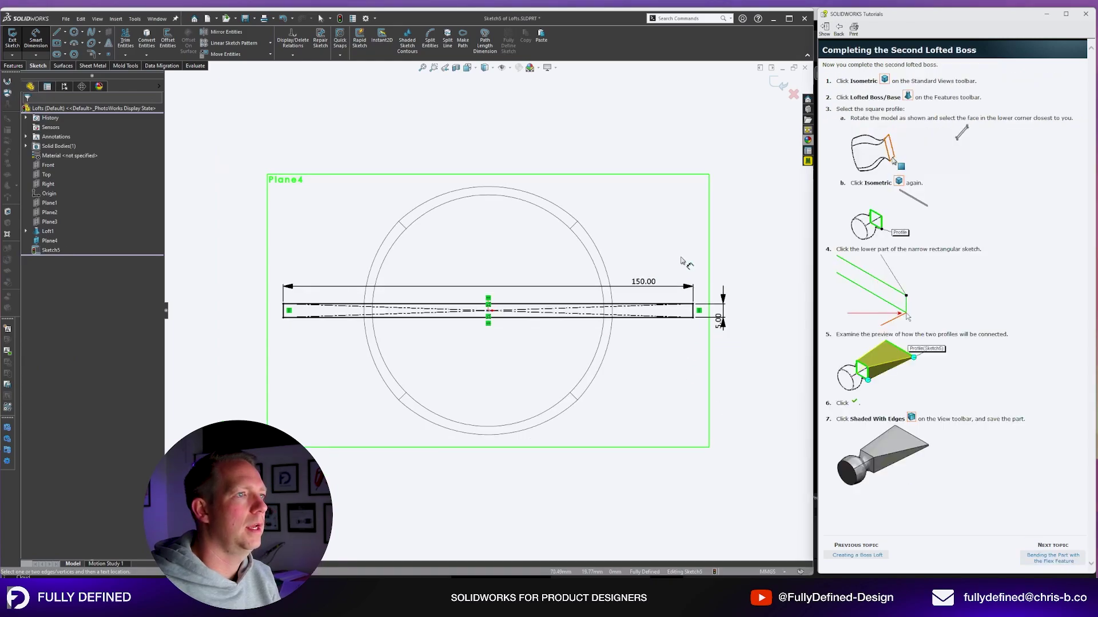
pyautogui.moveTo(691, 264); pyautogui.dragTo(561, 289, button='middle')
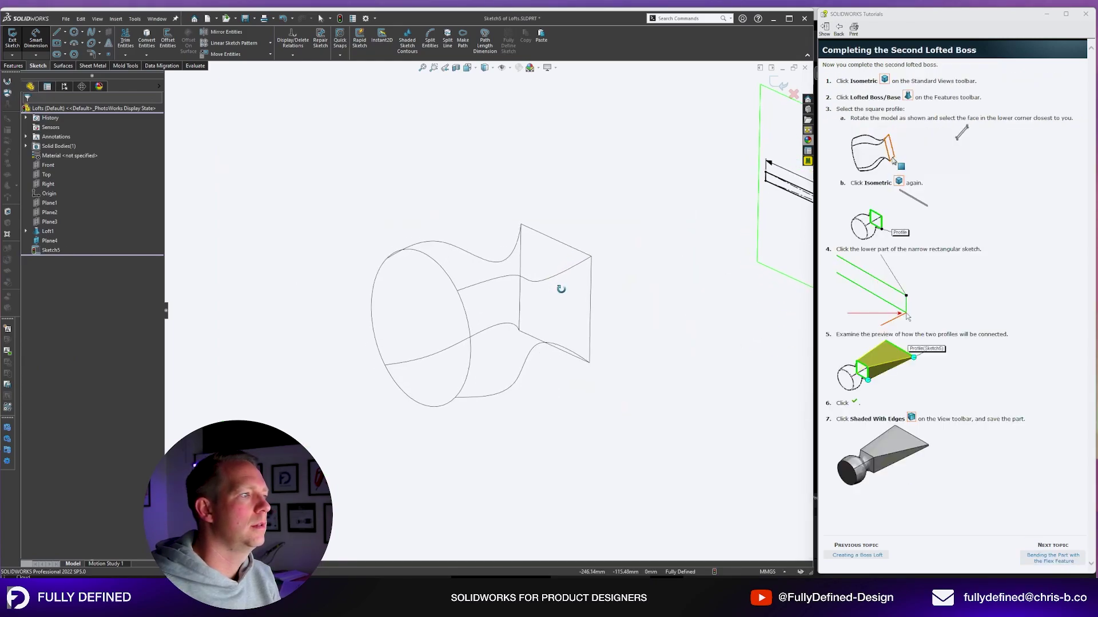
pyautogui.scroll(4, 686, 169)
pyautogui.click(776, 82)
pyautogui.hotkey('ctrl', 'b')
pyautogui.hotkey('ctrl', '7')
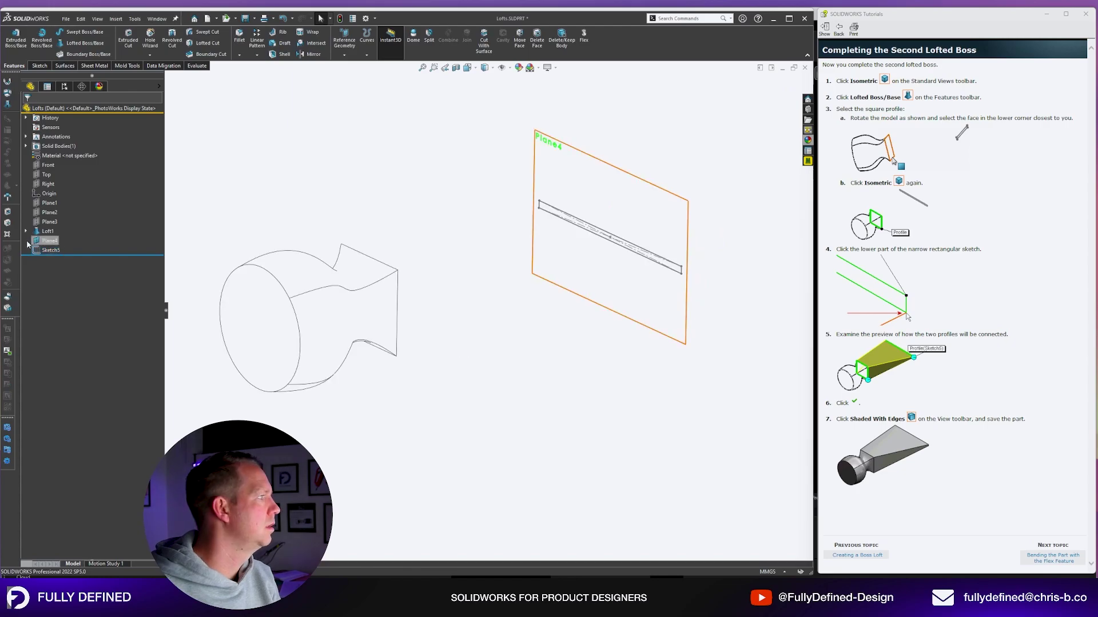
# - Hide Plane4 and start a Lofted Boss/Base with the square end face as first profile, picked near an upper corner
pyautogui.click(615, 269)
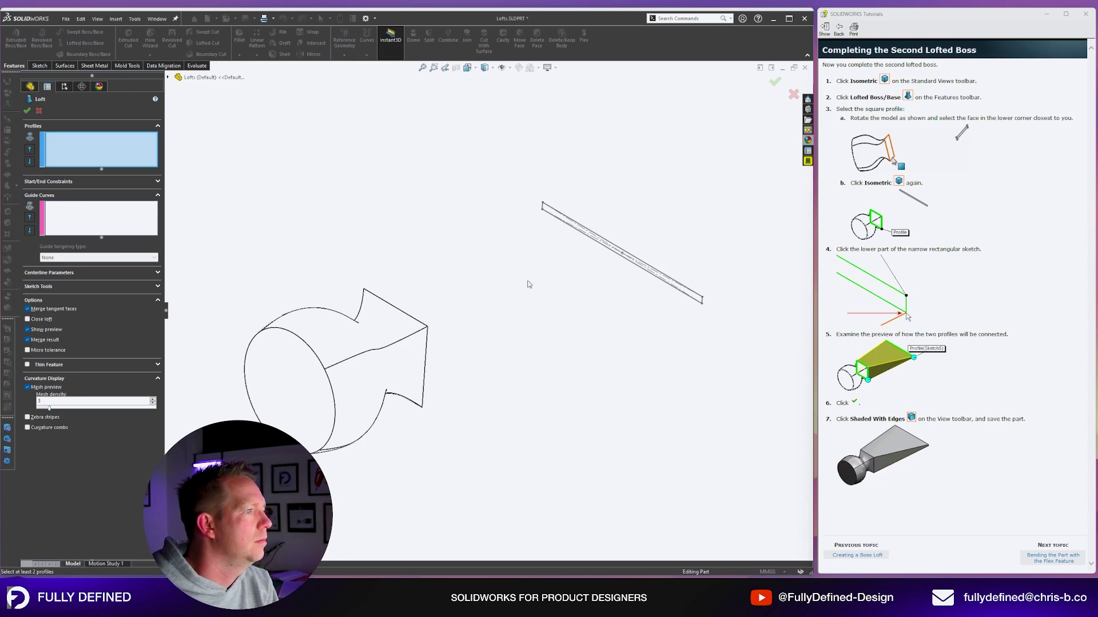
pyautogui.moveTo(552, 316)
pyautogui.mouseDown(button='middle')
pyautogui.moveTo(539, 272)
pyautogui.moveTo(396, 320)
pyautogui.moveTo(410, 333)
pyautogui.mouseUp(button='middle')
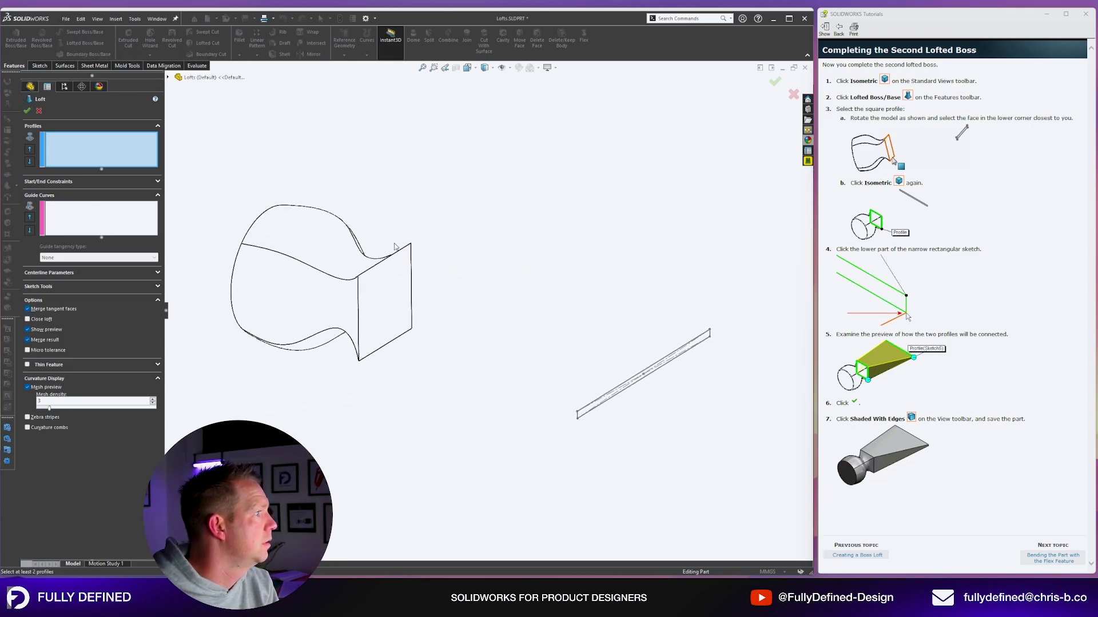
pyautogui.click(368, 282)
pyautogui.moveTo(581, 331)
pyautogui.mouseDown(button='middle')
pyautogui.moveTo(674, 296)
pyautogui.moveTo(728, 314)
pyautogui.moveTo(706, 335)
pyautogui.mouseUp(button='middle')
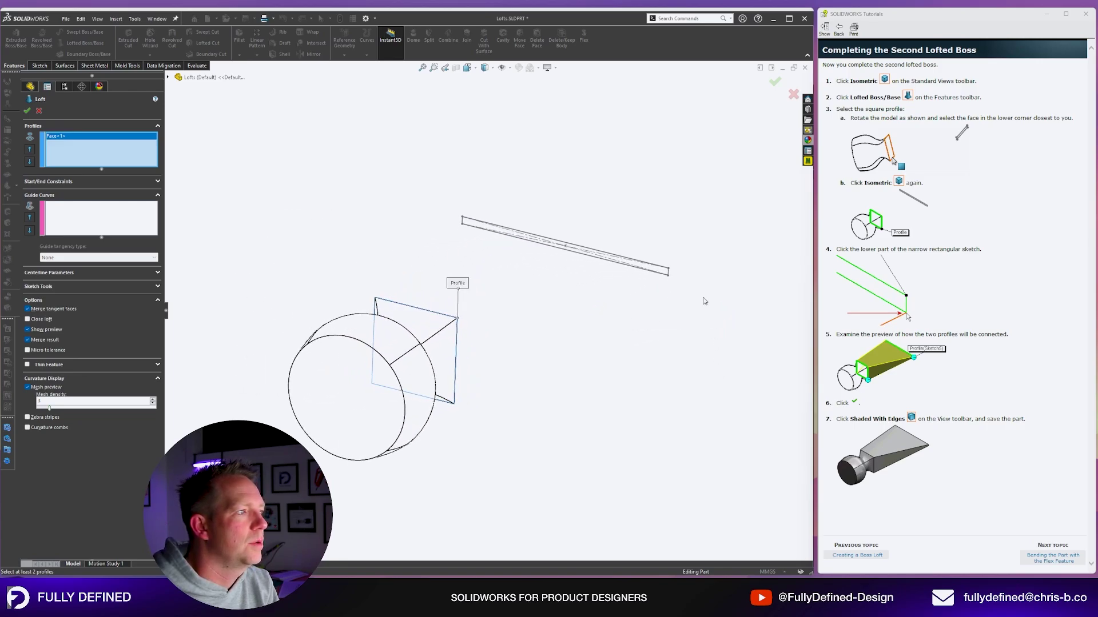
# - Add the narrow rectangle sketch as the second loft profile, picked at the upper corner matching the square face's point
pyautogui.scroll(-2, 666, 277)
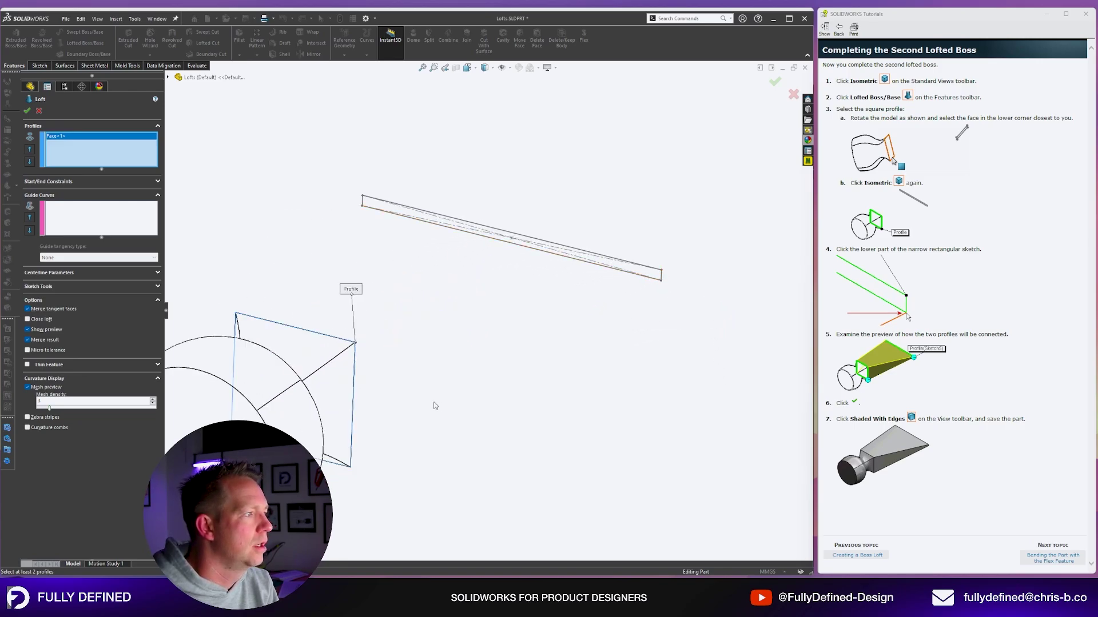
pyautogui.moveTo(424, 403); pyautogui.dragTo(218, 343, button='middle')
pyautogui.scroll(-2, 225, 286)
pyautogui.moveTo(522, 286); pyautogui.dragTo(345, 188)
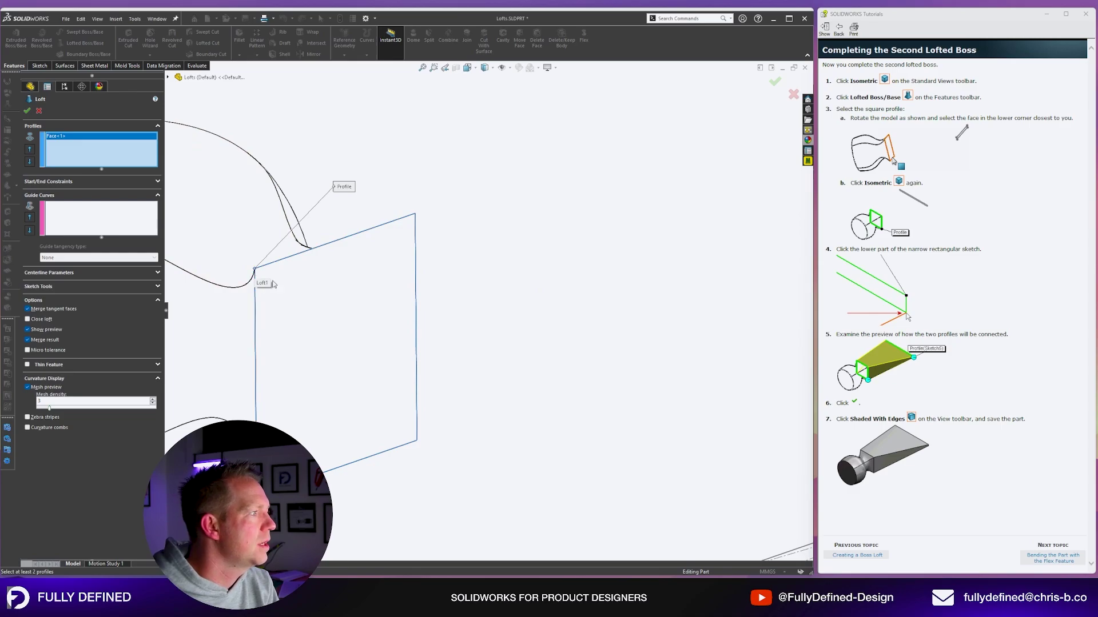
pyautogui.scroll(5, 274, 284)
pyautogui.moveTo(568, 368); pyautogui.dragTo(688, 360, button='middle')
pyautogui.scroll(-2, 690, 323)
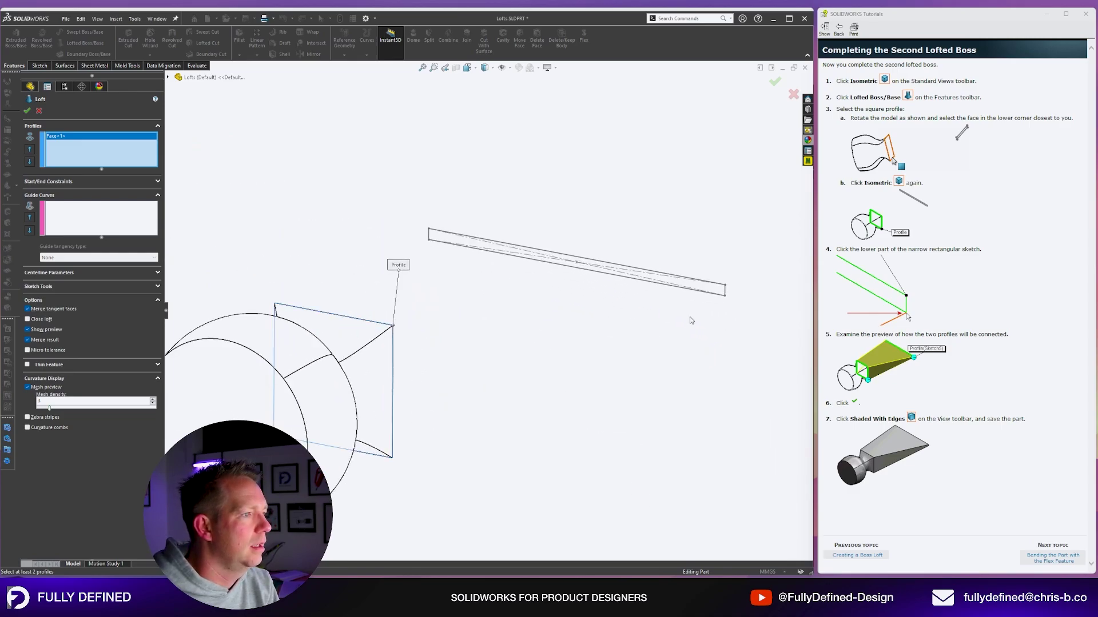
pyautogui.click(725, 287)
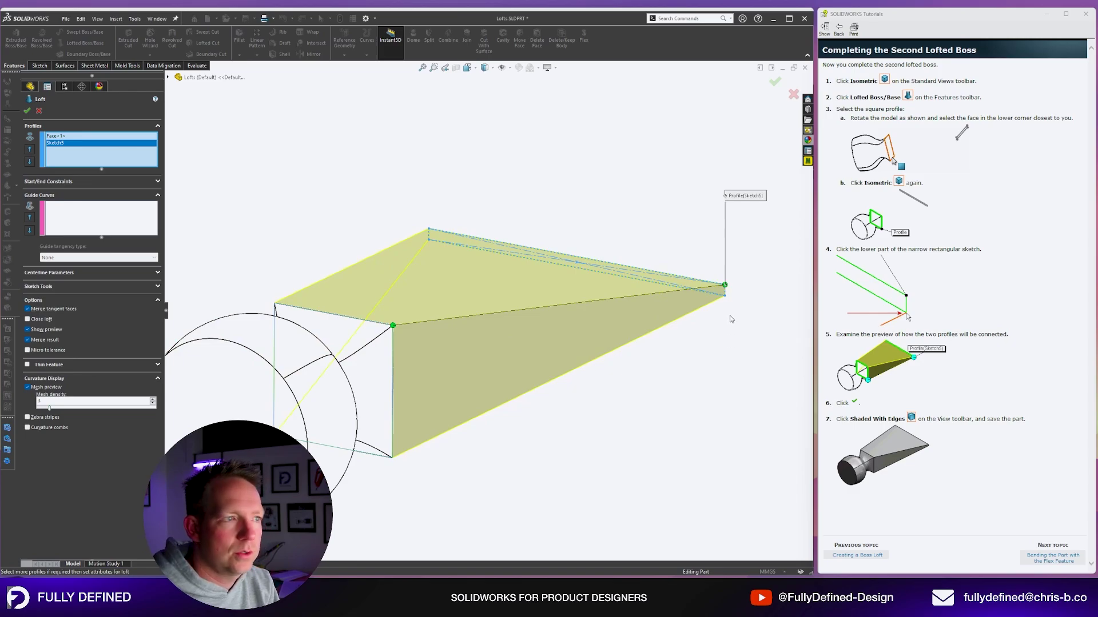
# - Try the loft connector at the rectangle's lower corner, examine the twisted preview and return the connector to the upper corner
pyautogui.moveTo(725, 285); pyautogui.dragTo(725, 296)
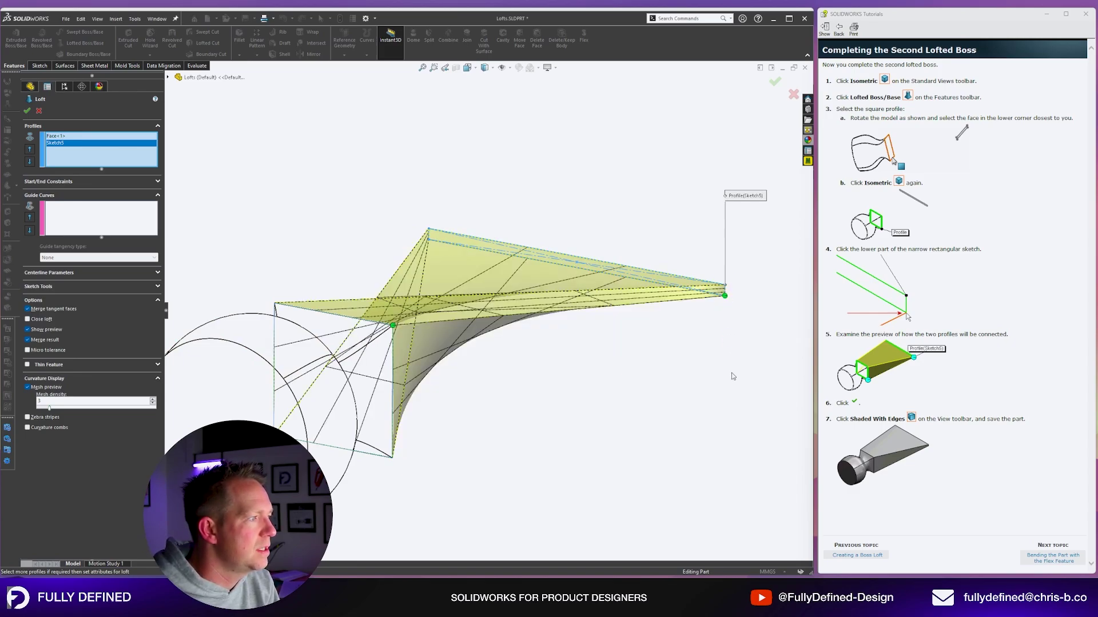
pyautogui.moveTo(549, 393); pyautogui.dragTo(633, 365, button='middle')
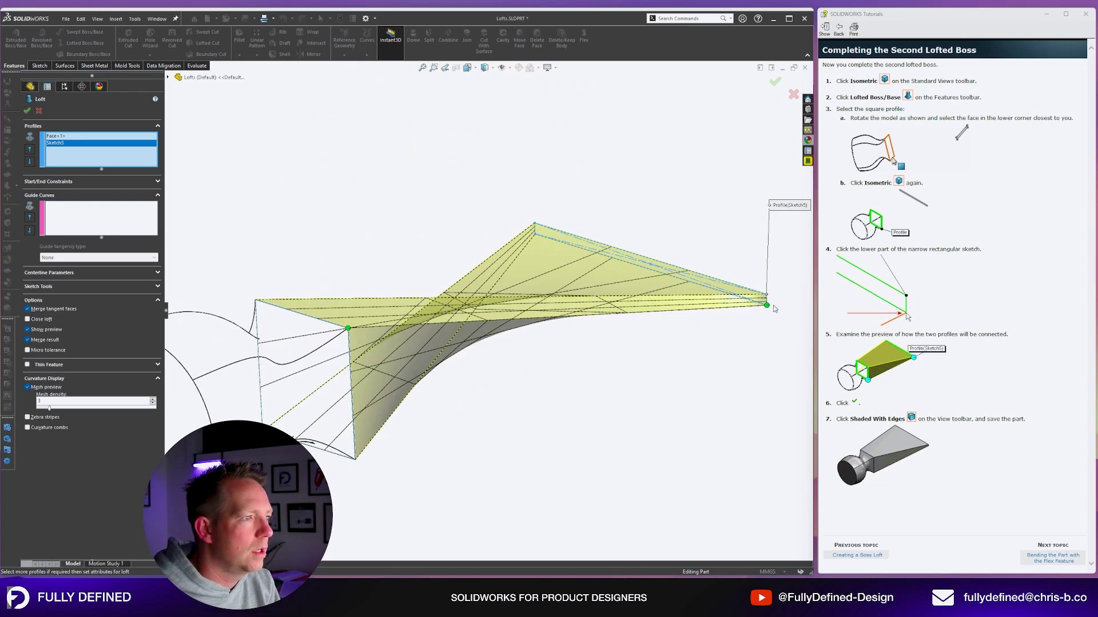
pyautogui.moveTo(774, 309)
pyautogui.mouseDown()
pyautogui.moveTo(522, 228)
pyautogui.moveTo(531, 249)
pyautogui.moveTo(540, 235)
pyautogui.moveTo(730, 314)
pyautogui.moveTo(767, 308)
pyautogui.moveTo(766, 295)
pyautogui.mouseUp()
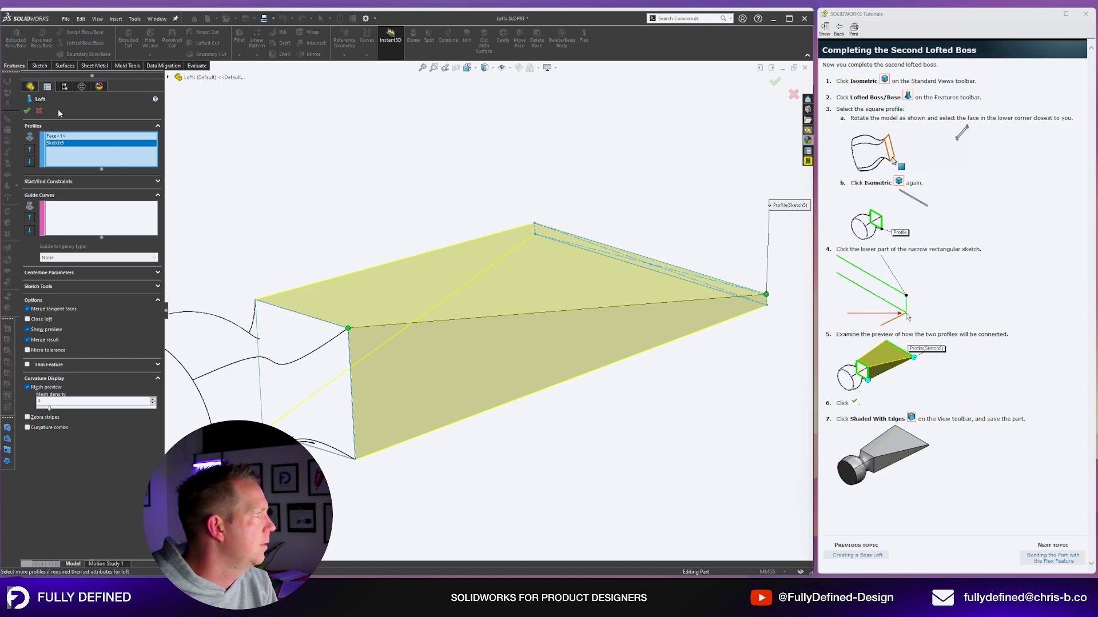
# - Create the second lofted boss and set the display style to Shaded With Edges
pyautogui.click(28, 109)
pyautogui.click(485, 68)
pyautogui.click(486, 80)
pyautogui.scroll(4, 525, 349)
pyautogui.moveTo(525, 350)
pyautogui.mouseDown(button='middle')
pyautogui.moveTo(467, 289)
pyautogui.moveTo(644, 343)
pyautogui.moveTo(500, 336)
pyautogui.moveTo(520, 339)
pyautogui.mouseUp(button='middle')
# - Open the tutorial topic Bending the Part with the Flex Feature and examine the hammer head from several angles
pyautogui.click(1053, 559)
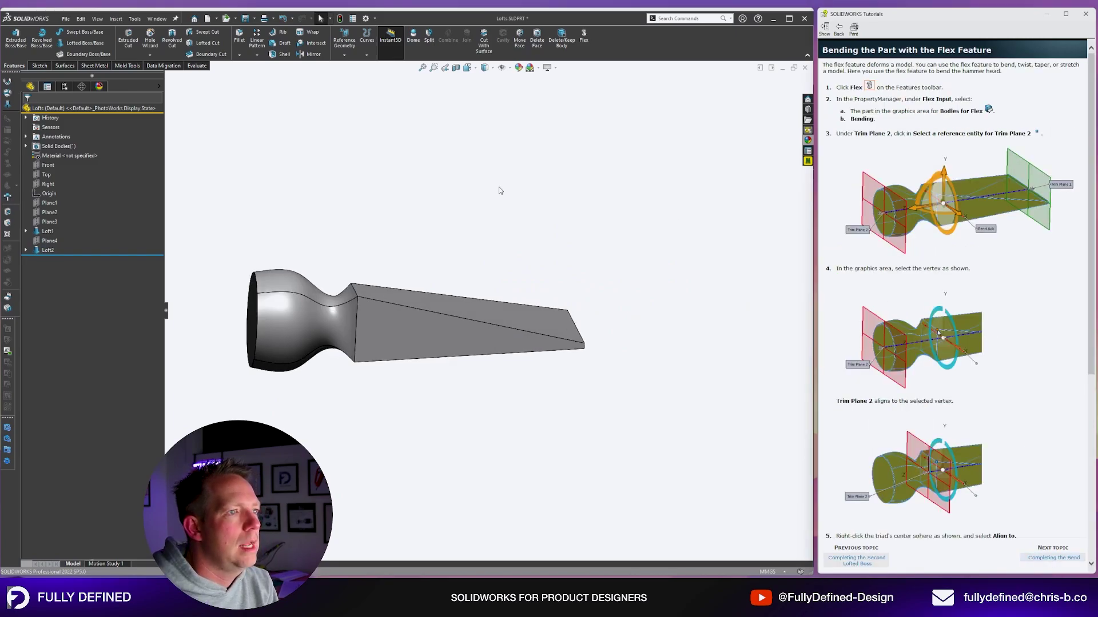
pyautogui.scroll(2, 489, 312)
pyautogui.scroll(-2, 345, 348)
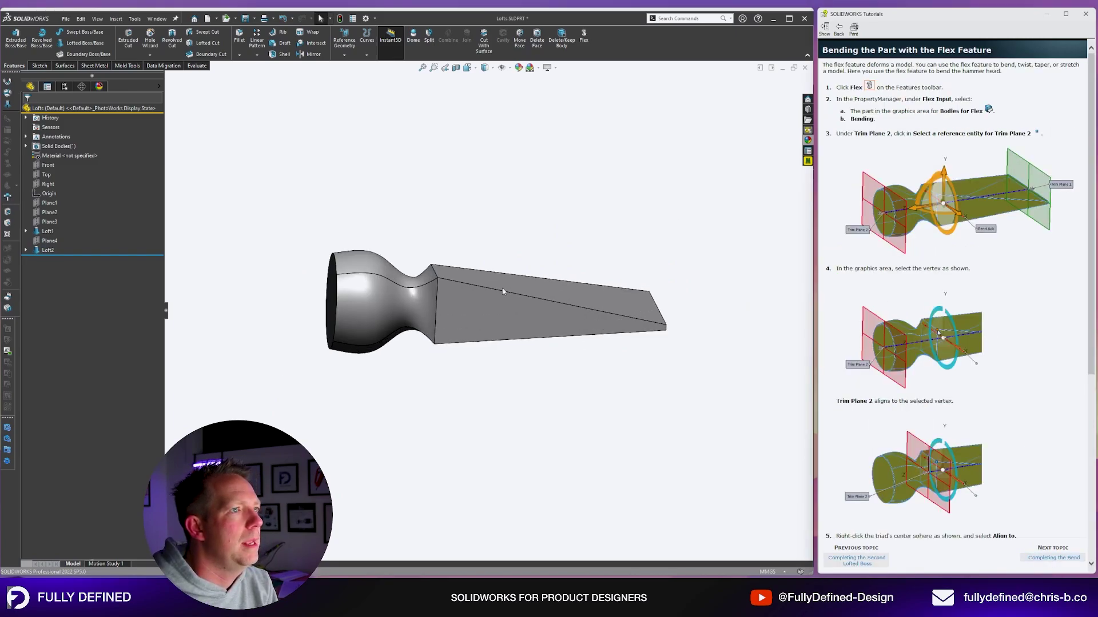
pyautogui.moveTo(502, 292); pyautogui.dragTo(675, 276, button='middle')
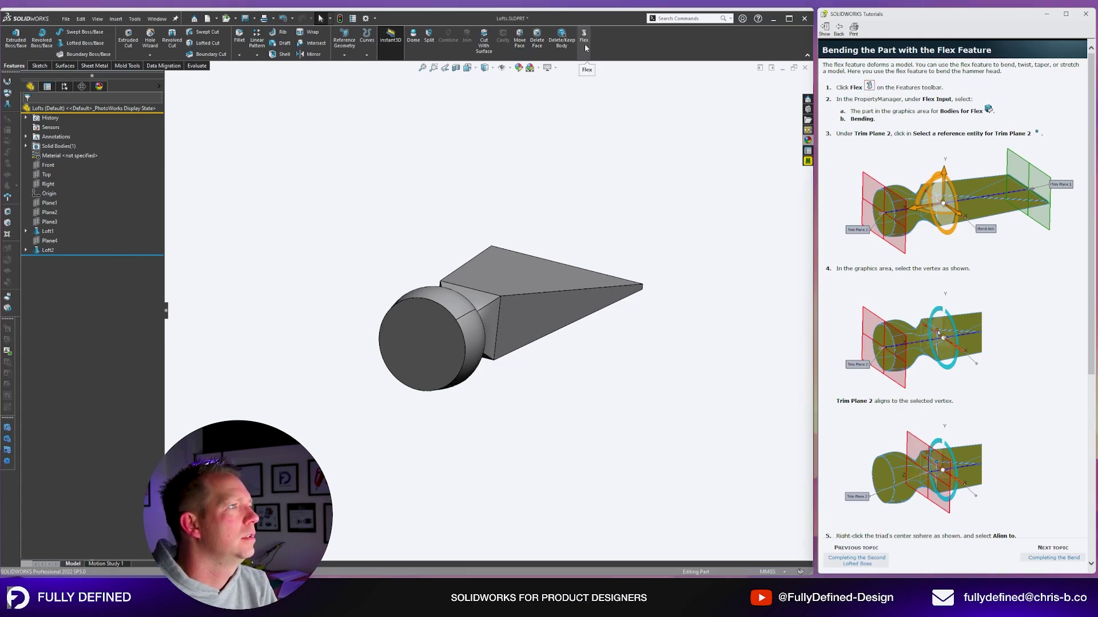
pyautogui.moveTo(629, 127); pyautogui.dragTo(693, 223, button='middle')
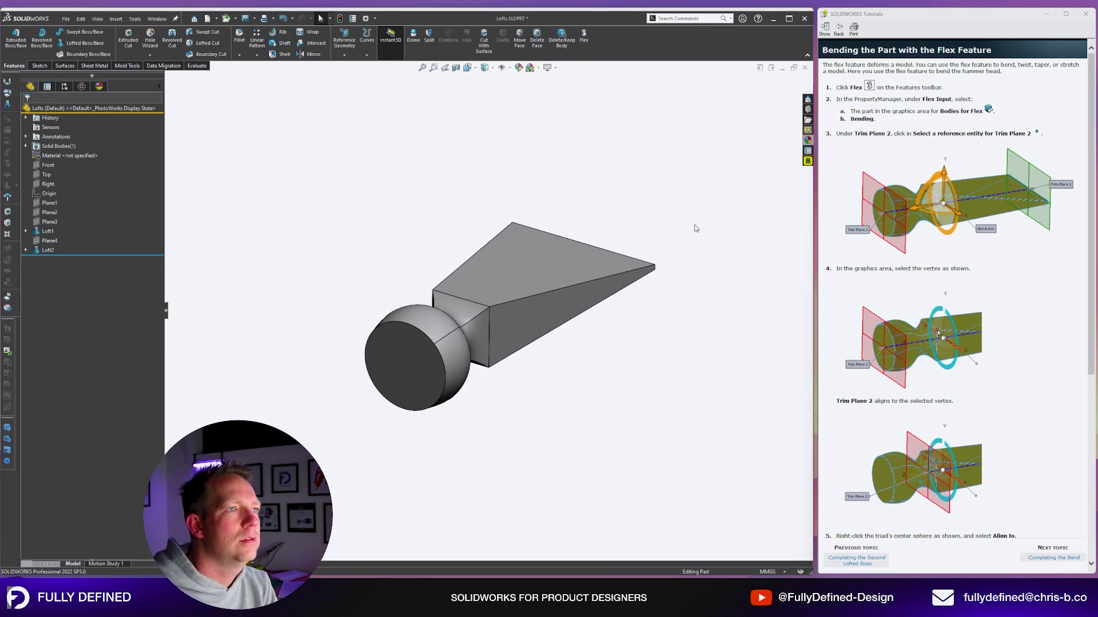
pyautogui.moveTo(706, 237); pyautogui.dragTo(678, 177, button='middle')
# - Start a Flex feature on the hammer head body with the Bending option
pyautogui.click(584, 39)
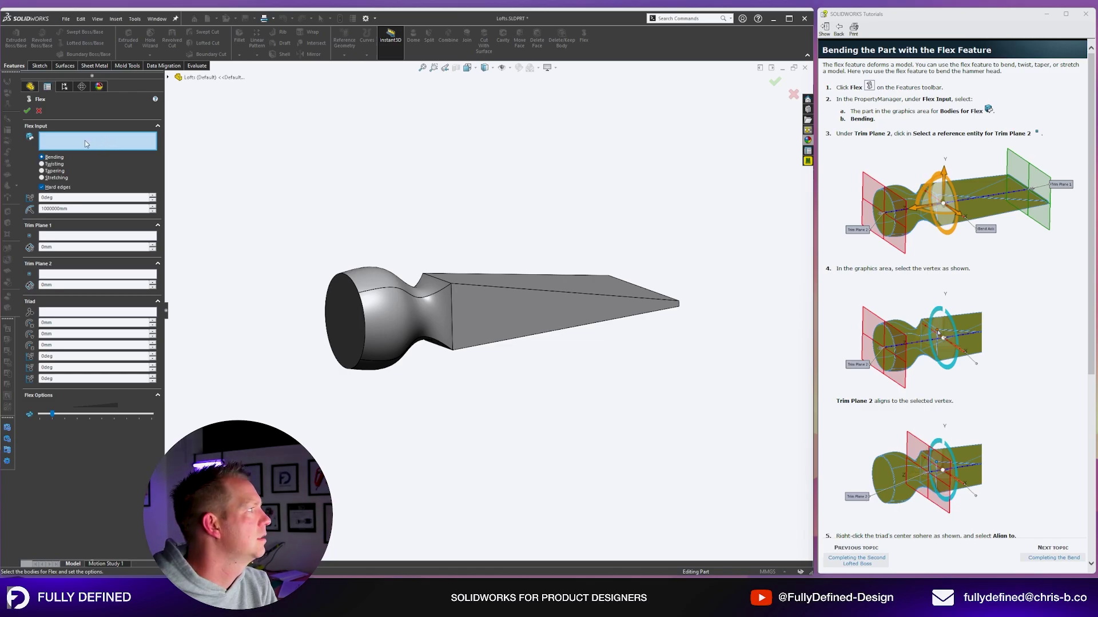
pyautogui.click(475, 303)
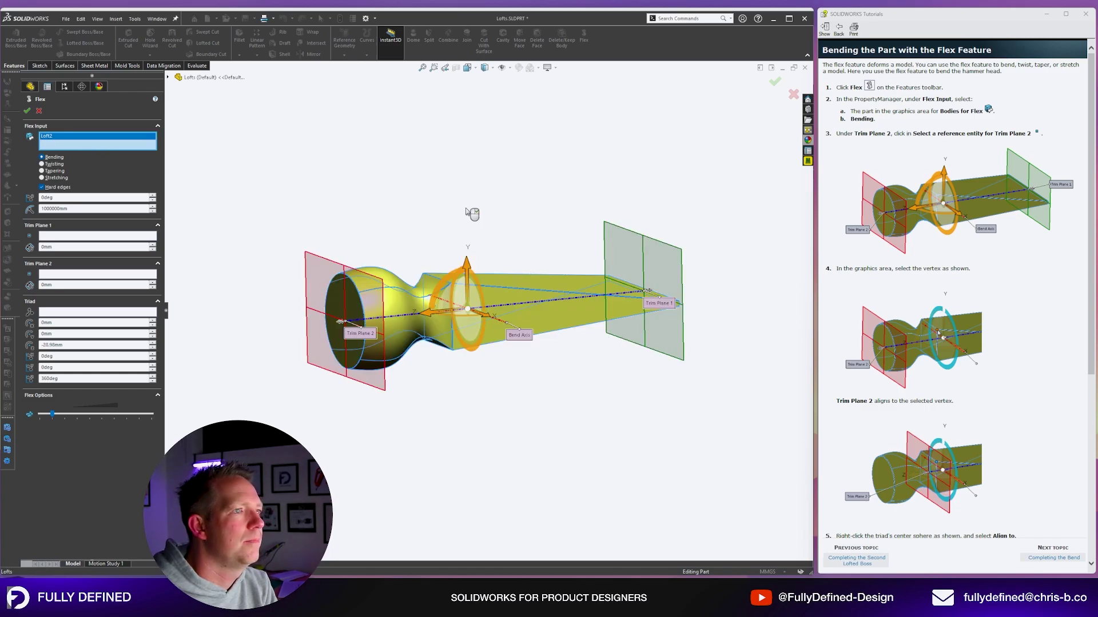
pyautogui.click(43, 157)
# - Align Trim Plane 2 of the flex to the upper corner vertex where the hammer's neck meets the rectangular section
pyautogui.click(55, 275)
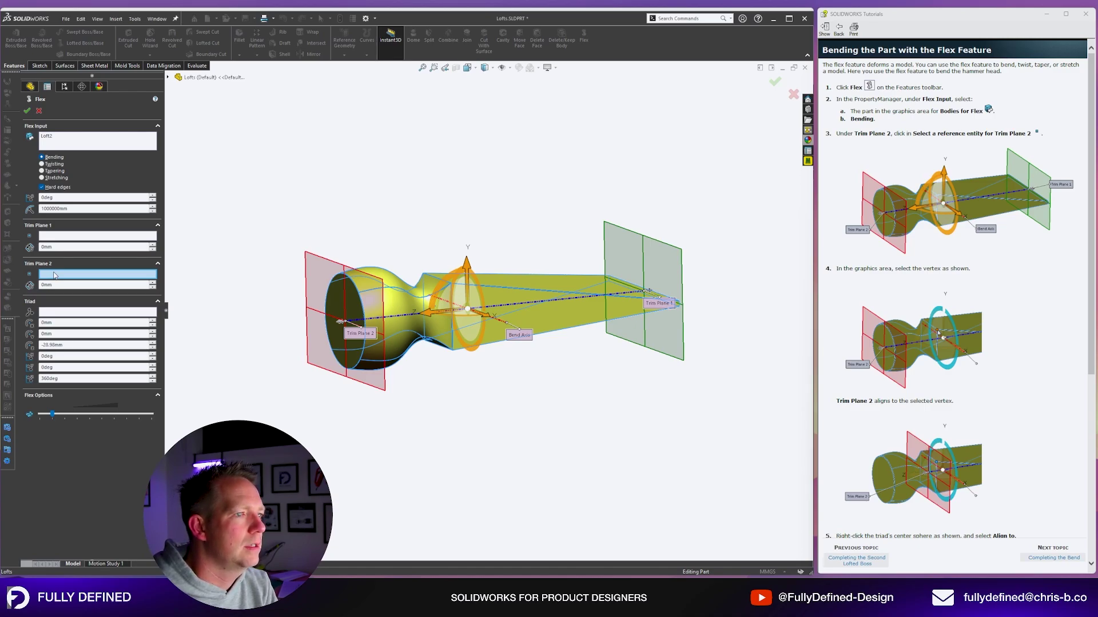
pyautogui.scroll(-3, 349, 388)
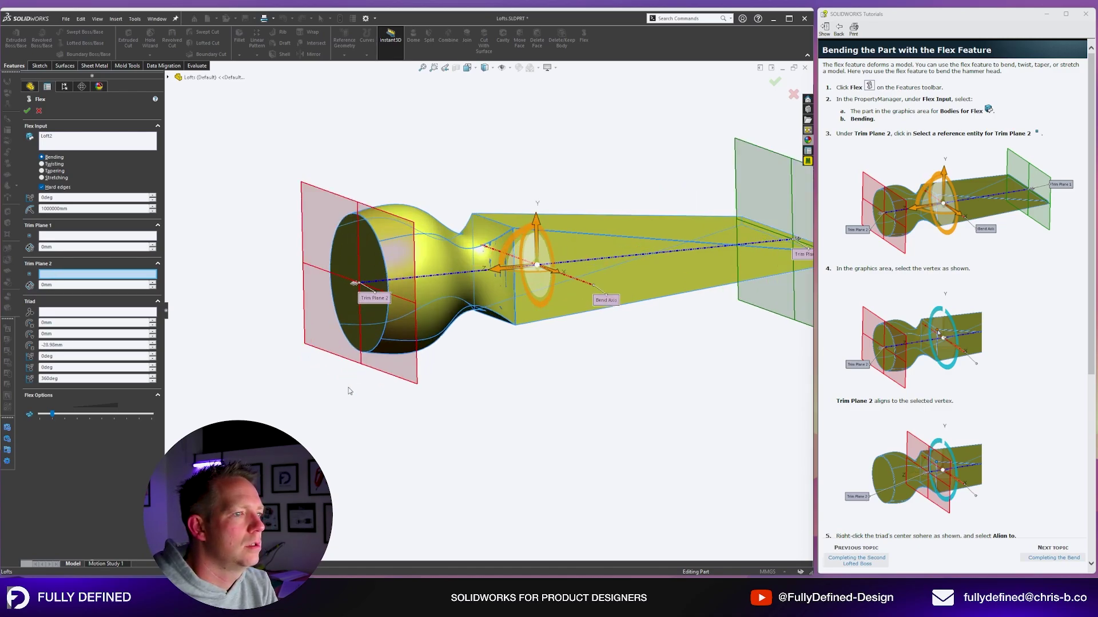
pyautogui.scroll(2, 639, 249)
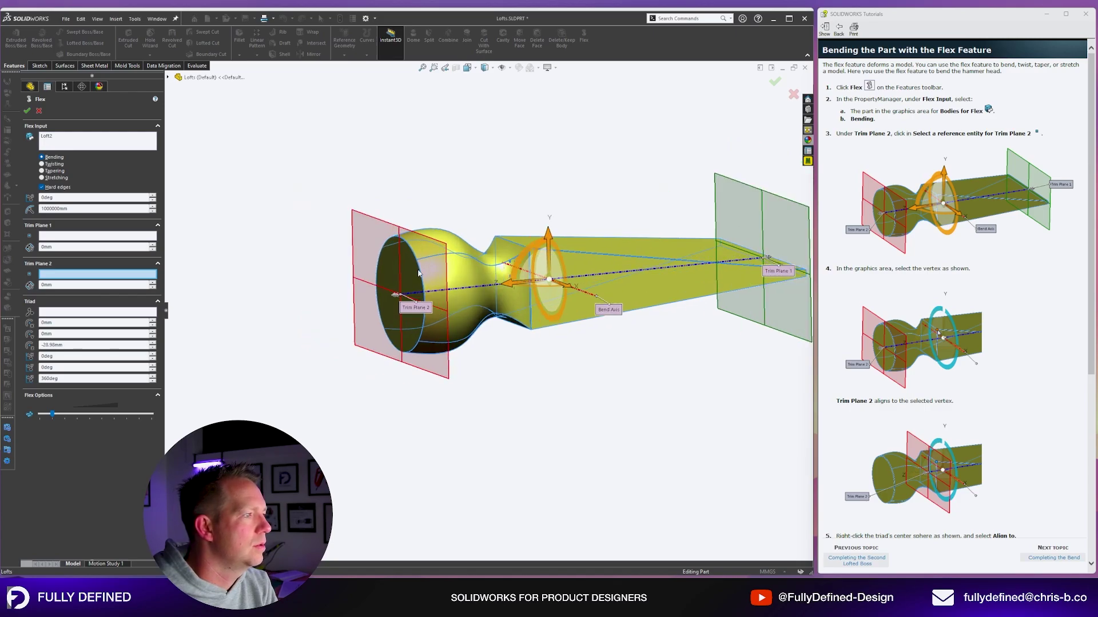
pyautogui.scroll(-2, 479, 289)
pyautogui.click(525, 210)
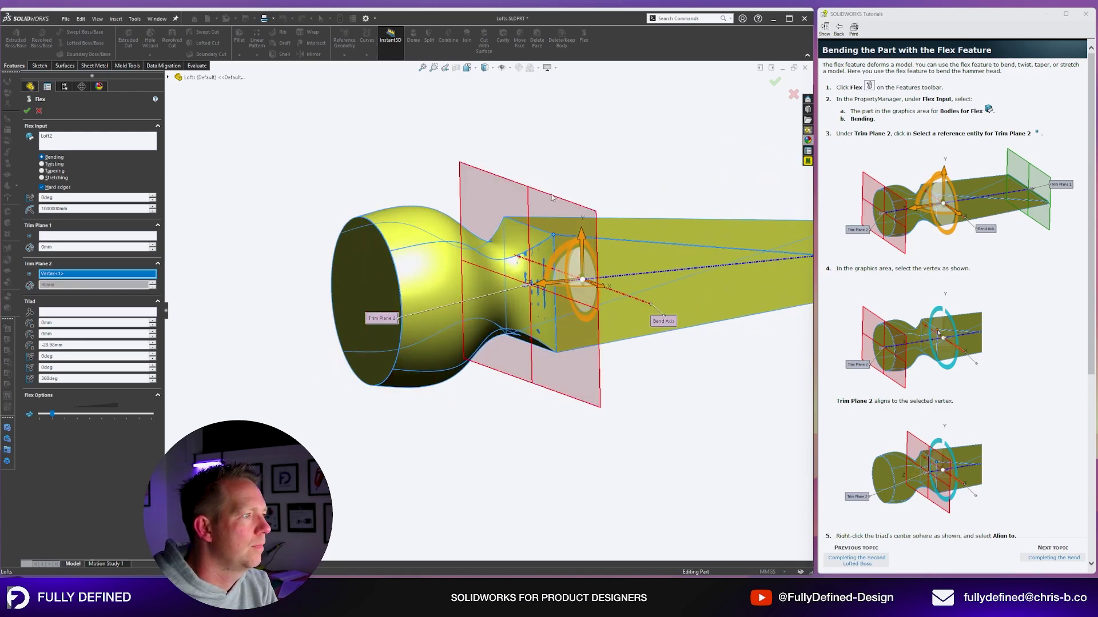
pyautogui.scroll(4, 657, 274)
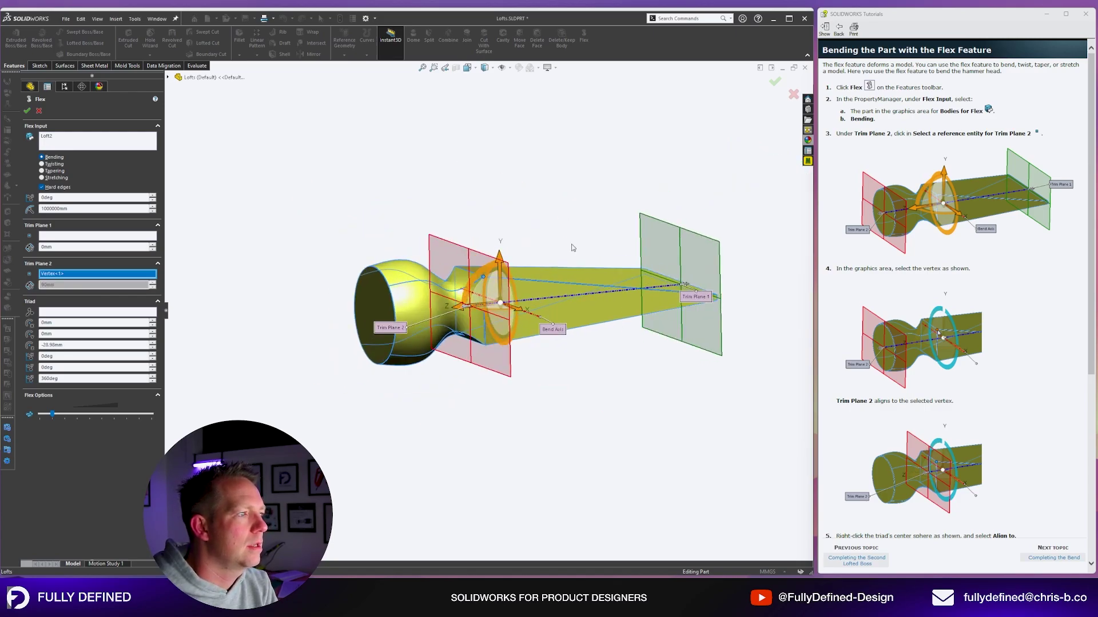
pyautogui.moveTo(656, 275); pyautogui.dragTo(560, 303, button='middle')
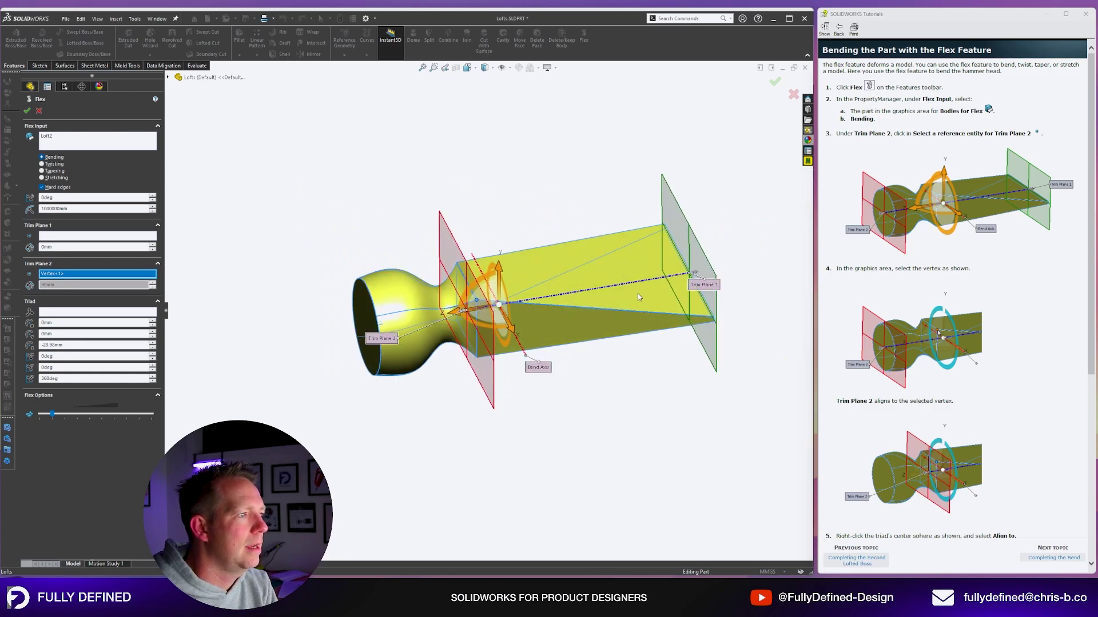
pyautogui.moveTo(656, 292); pyautogui.dragTo(666, 257, button='middle')
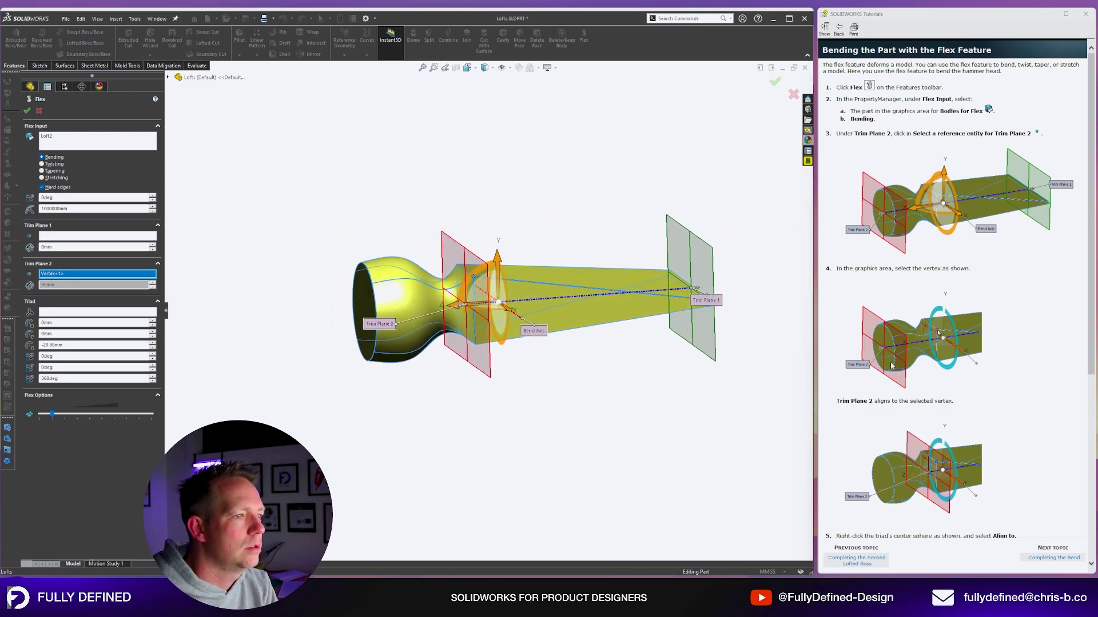
# - Follow the tutorial's alignment instructions and use Align to on the flex triad with the Right plane
pyautogui.scroll(-5, 939, 392)
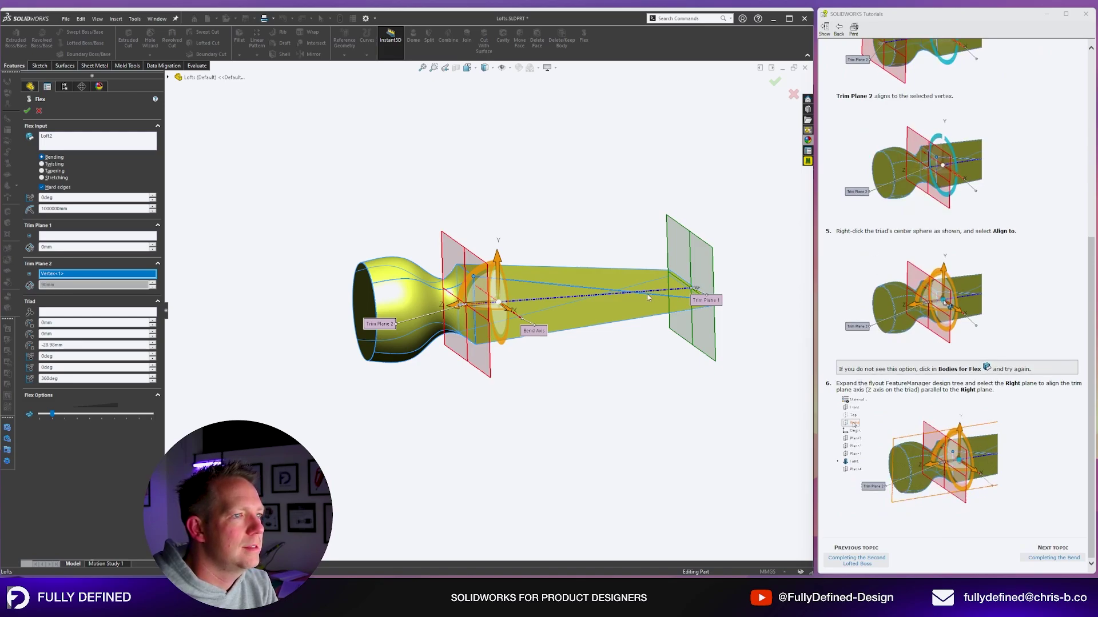
pyautogui.scroll(-3, 652, 299)
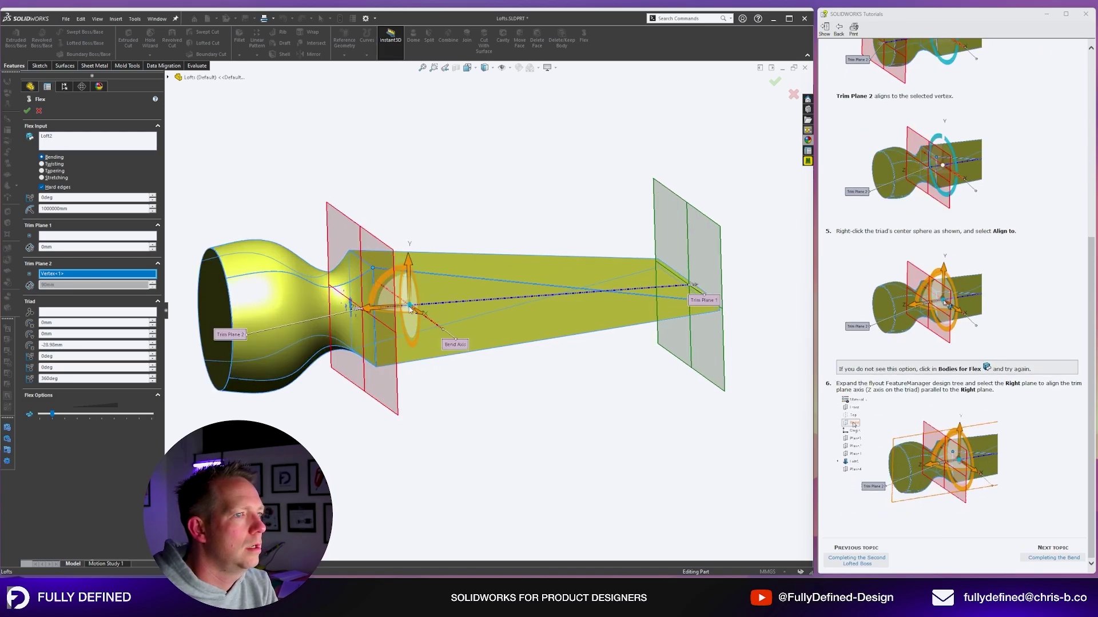
pyautogui.click(449, 409)
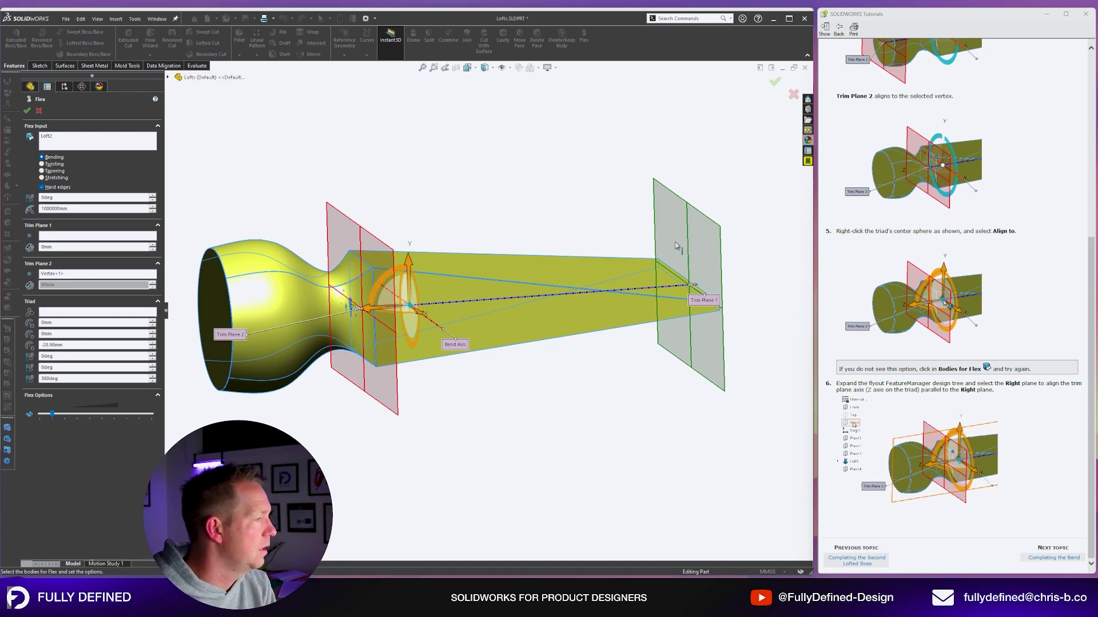
pyautogui.press('c')
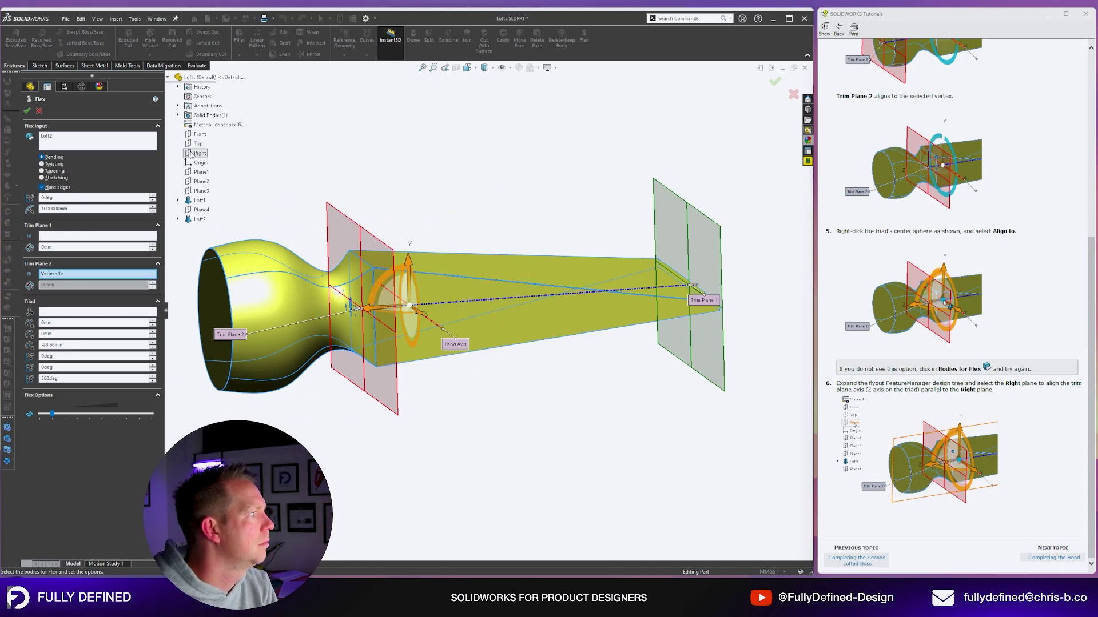
# - Review the tutorial topic Completing the Bend, rereading the triad alignment instructions in the previous topic
pyautogui.click(1039, 558)
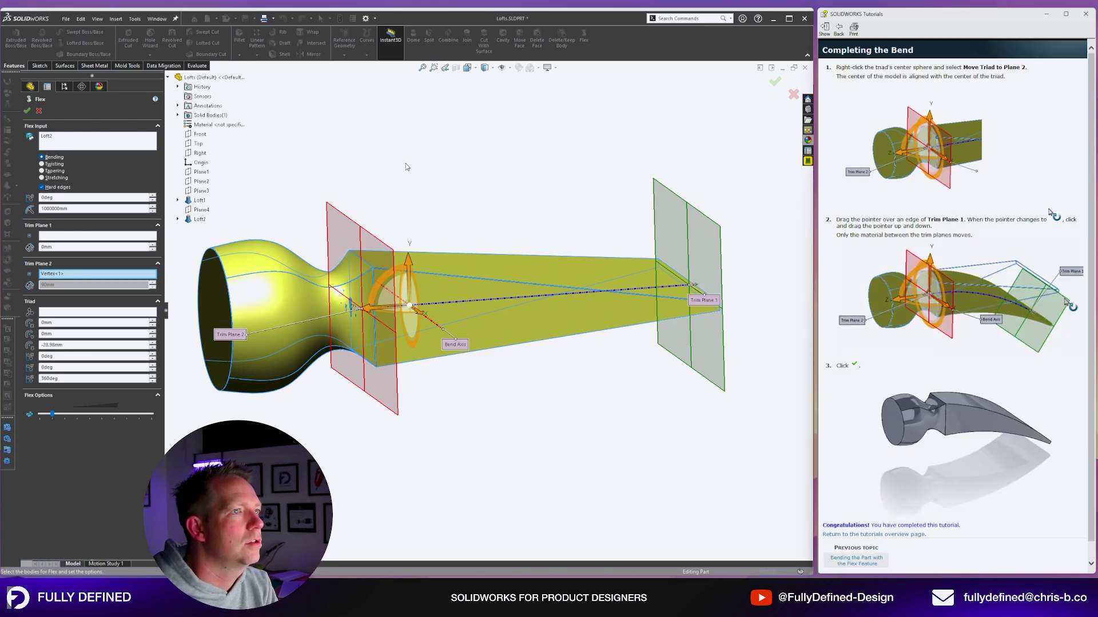
pyautogui.scroll(-3, 412, 309)
pyautogui.moveTo(486, 309); pyautogui.dragTo(562, 356, button='middle')
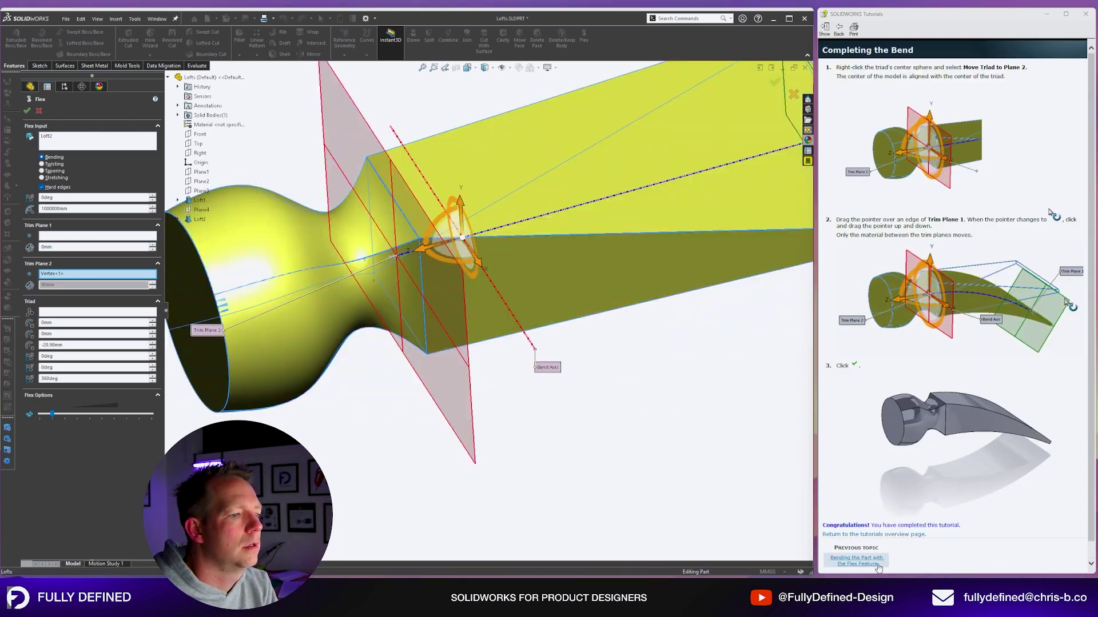
pyautogui.click(859, 566)
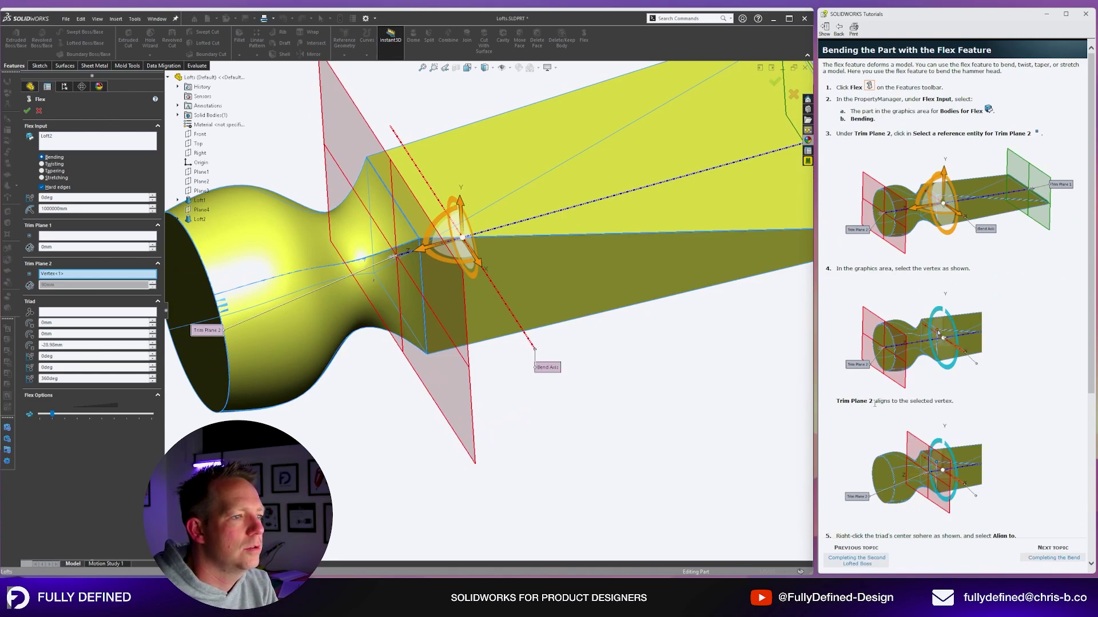
pyautogui.scroll(-4, 982, 415)
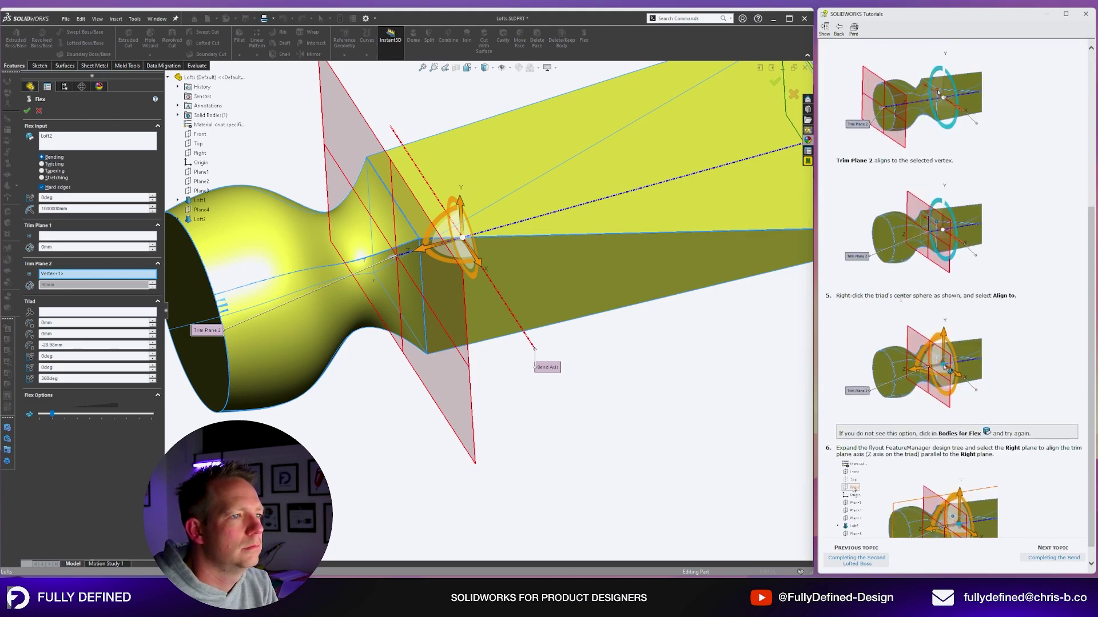
pyautogui.scroll(-1, 901, 299)
pyautogui.click(1053, 558)
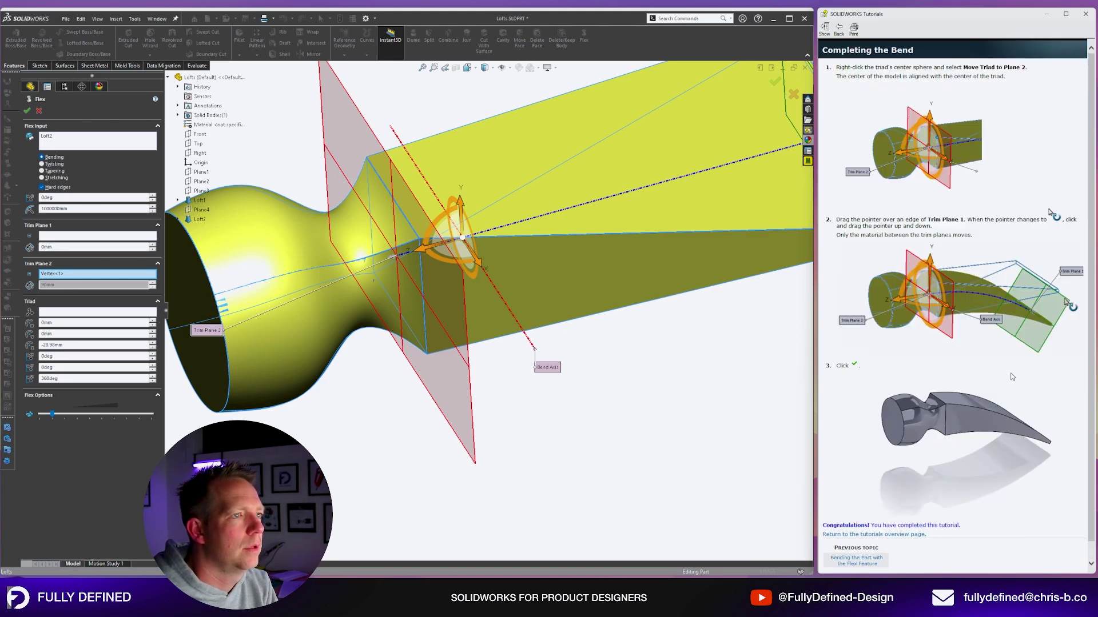
# - Move the flex triad to Plane 2 so that it sits at the neck of the hammer head
pyautogui.scroll(4, 588, 436)
pyautogui.moveTo(495, 389); pyautogui.dragTo(501, 328, button='middle')
pyautogui.scroll(-2, 499, 233)
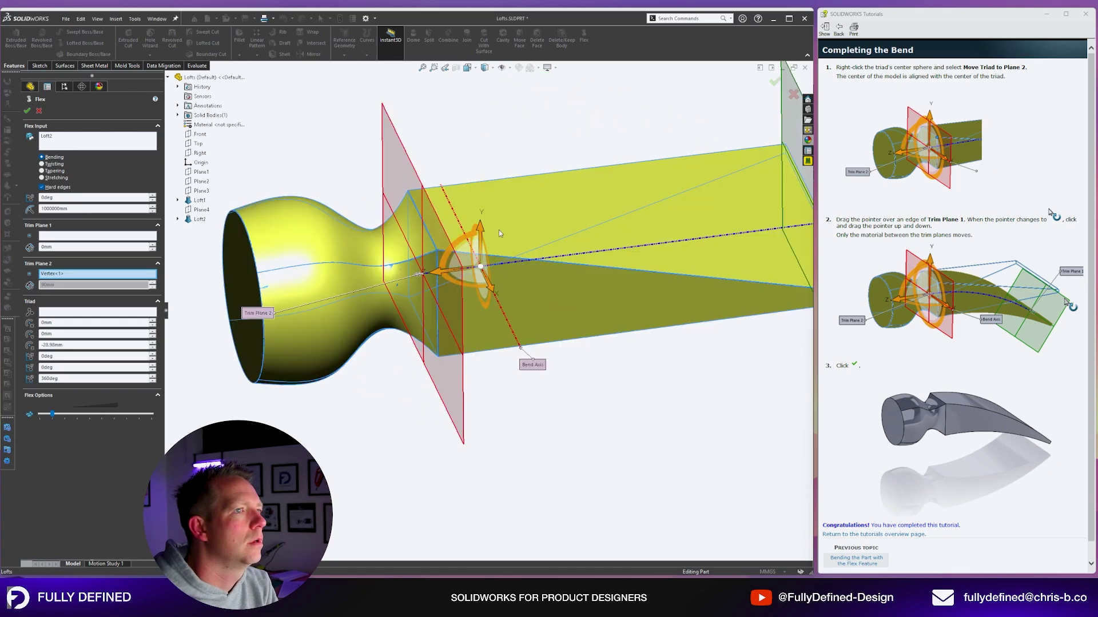
pyautogui.rightClick(481, 267)
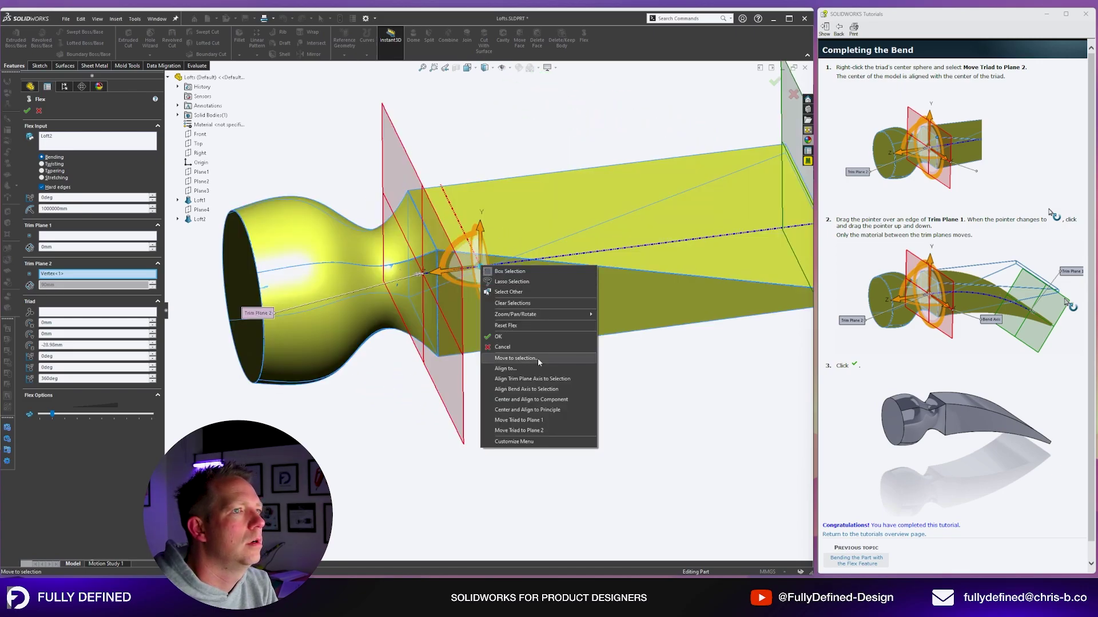
pyautogui.click(517, 430)
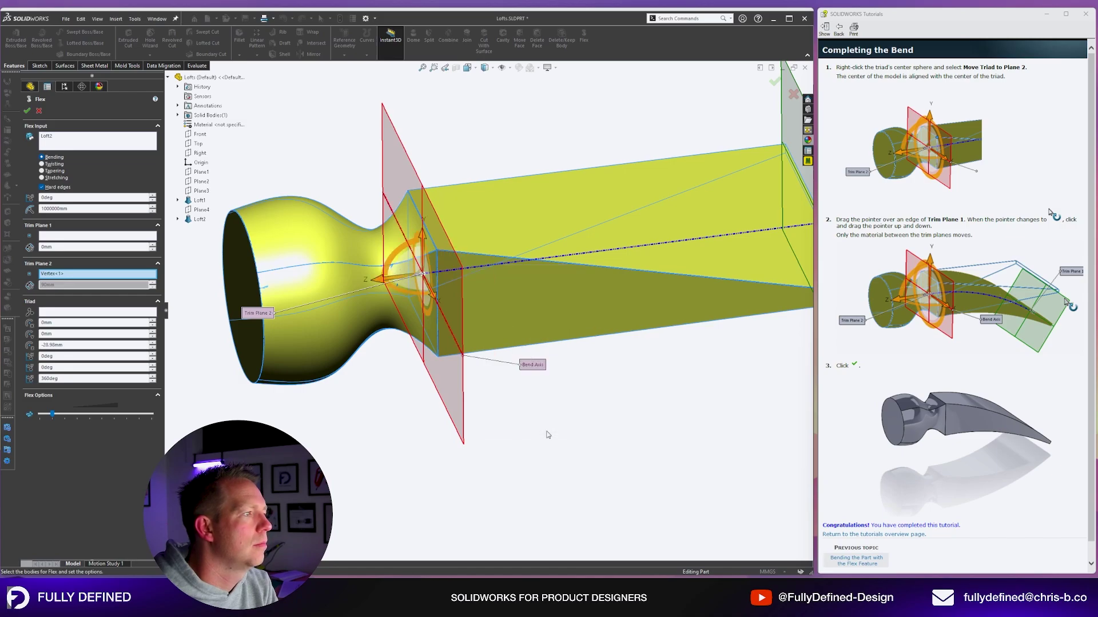
pyautogui.press('f')
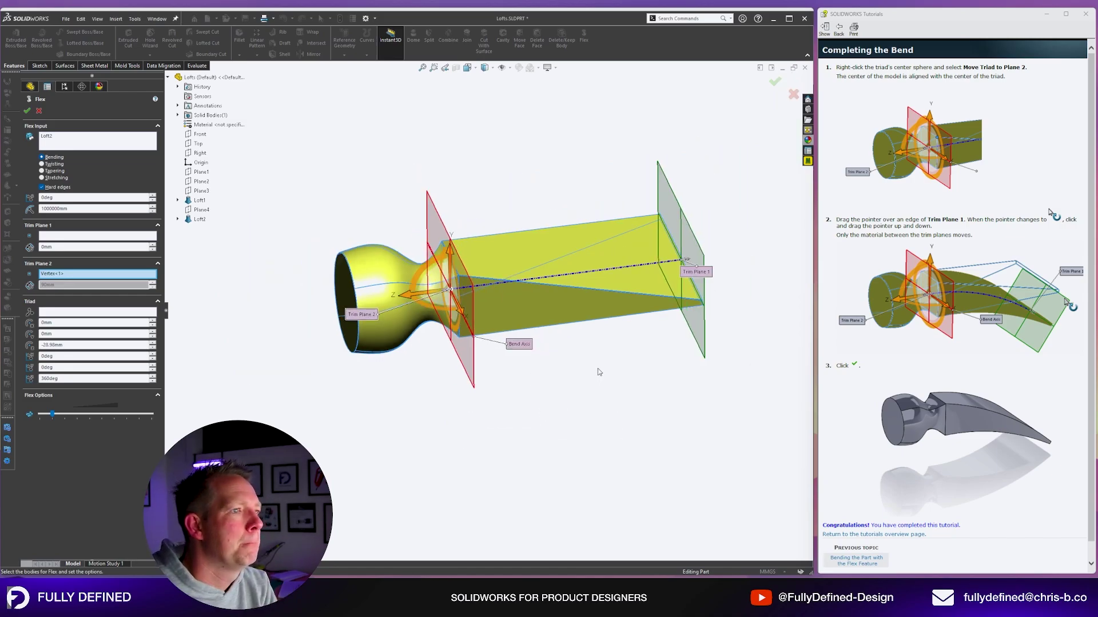
# - Try to bend the pointed end by pulling on the edge of Trim Plane 1
pyautogui.moveTo(624, 390)
pyautogui.mouseDown(button='middle')
pyautogui.moveTo(635, 351)
pyautogui.moveTo(637, 402)
pyautogui.mouseUp(button='middle')
pyautogui.moveTo(691, 217); pyautogui.dragTo(661, 150, button='middle')
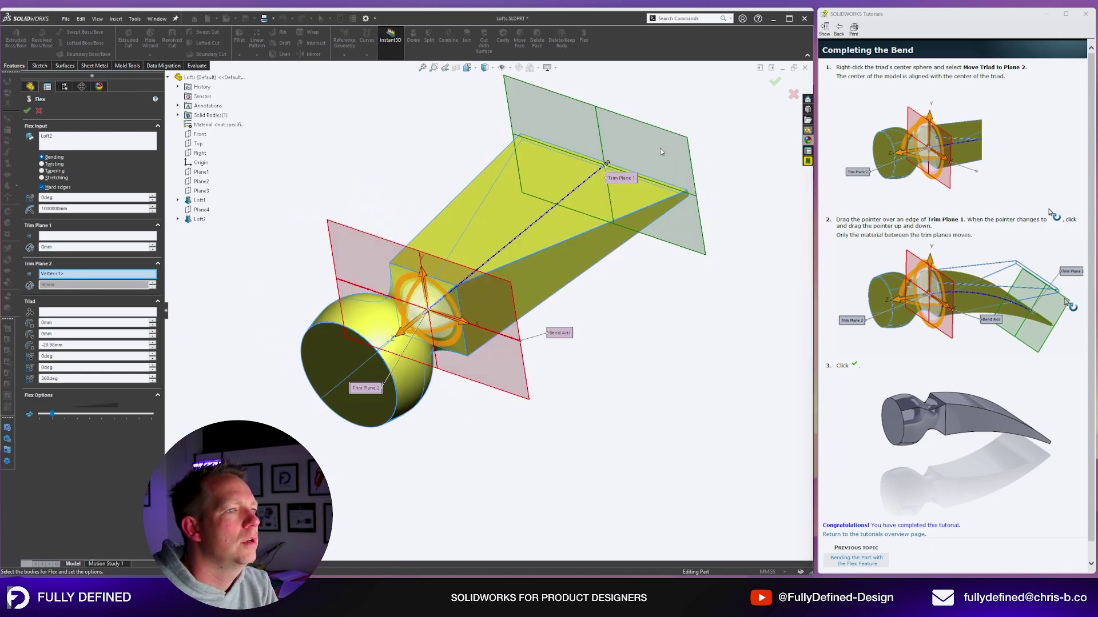
pyautogui.moveTo(662, 184); pyautogui.dragTo(665, 158, button='middle')
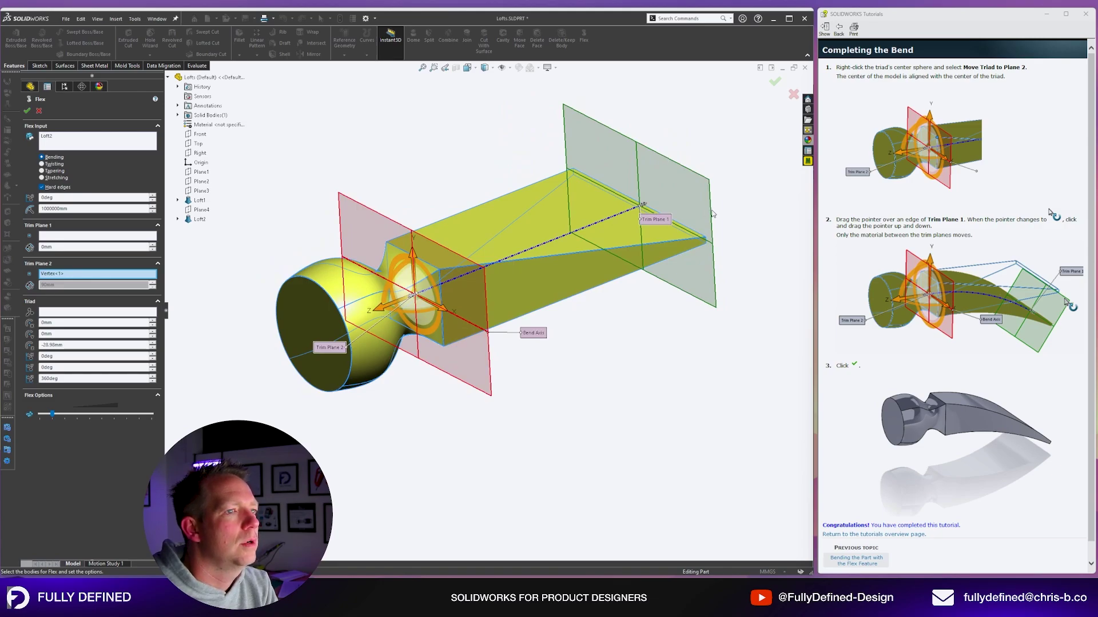
pyautogui.moveTo(712, 214)
pyautogui.mouseDown(button='middle')
pyautogui.moveTo(740, 169)
pyautogui.moveTo(713, 196)
pyautogui.moveTo(719, 211)
pyautogui.mouseUp(button='middle')
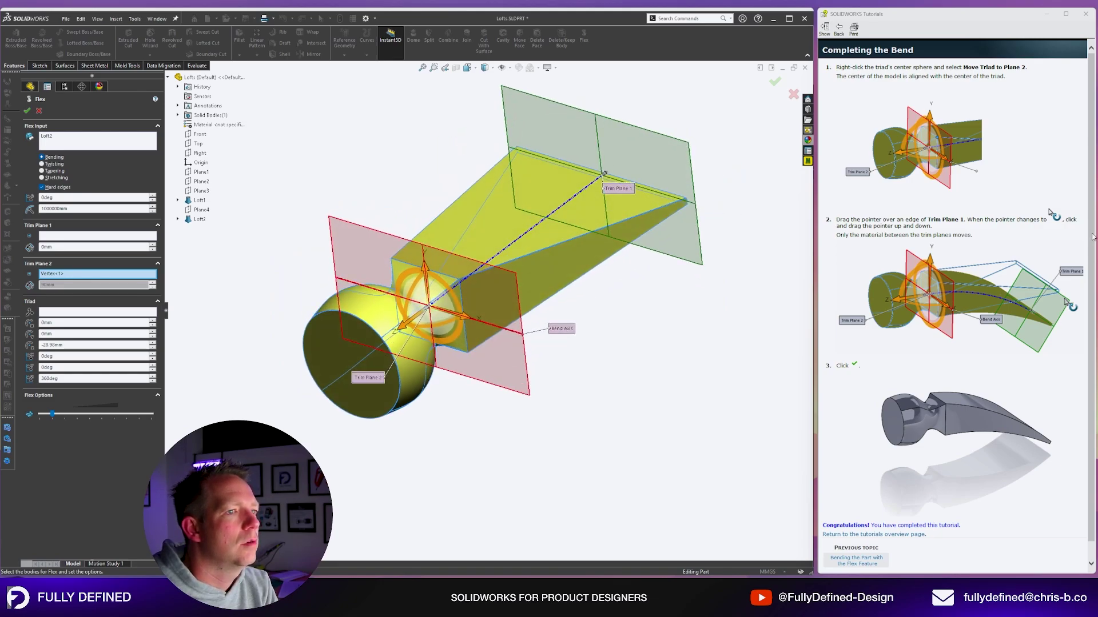
pyautogui.moveTo(652, 278); pyautogui.dragTo(627, 274, button='middle')
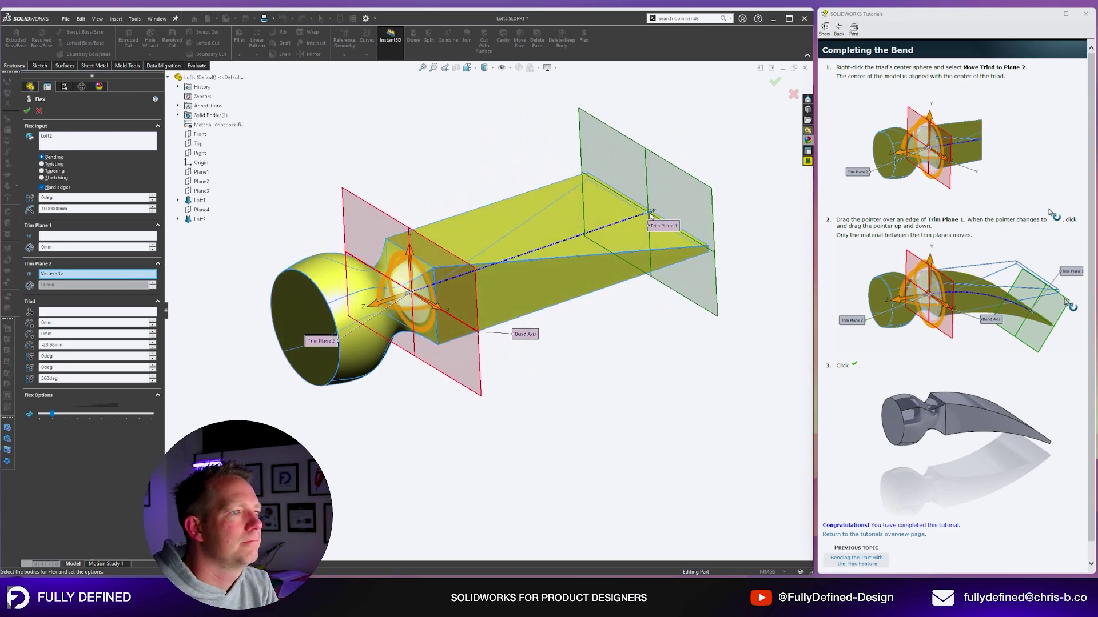
# - Bend the pointed end downward by about 16 degrees as a trial and examine the preview
pyautogui.click(135, 239)
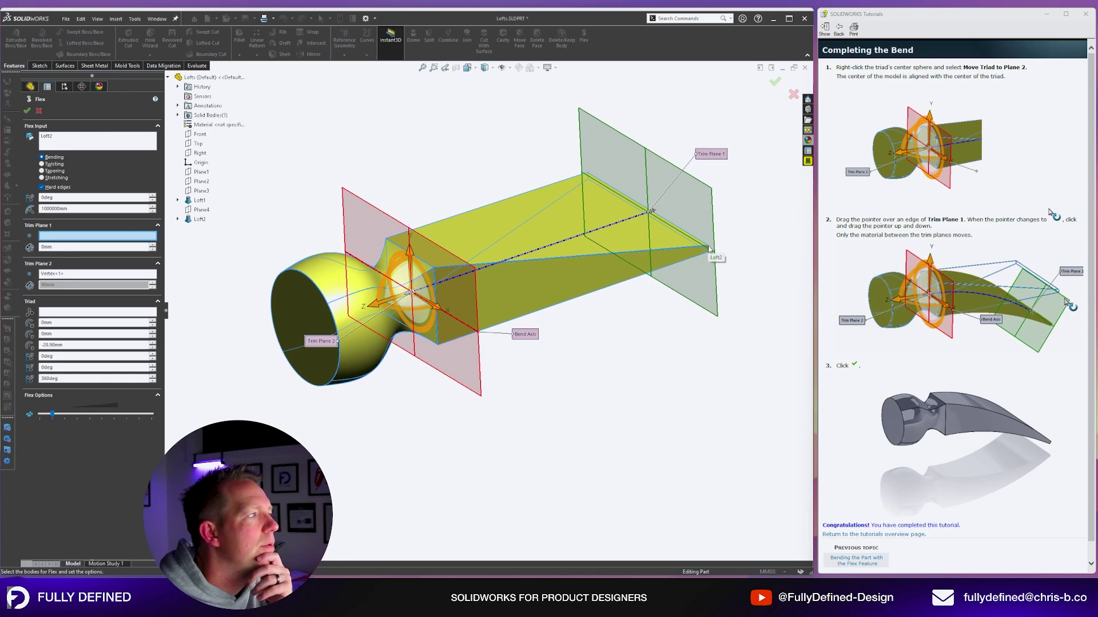
pyautogui.click(152, 201)
pyautogui.click(153, 195)
pyautogui.moveTo(746, 308); pyautogui.dragTo(699, 266, button='middle')
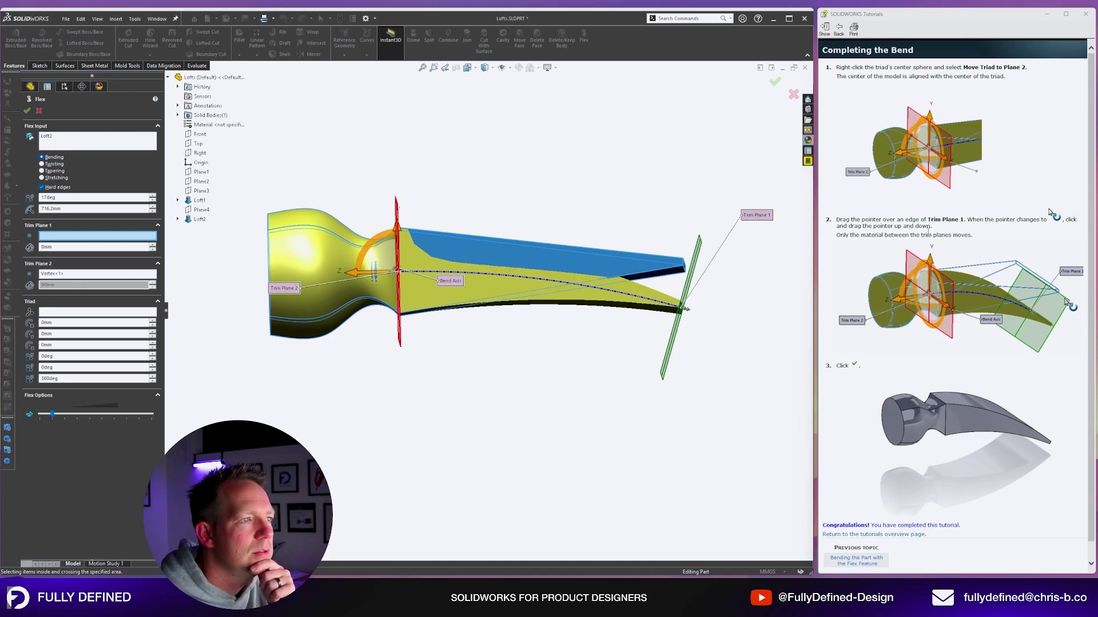
pyautogui.moveTo(683, 310)
pyautogui.mouseDown()
pyautogui.moveTo(720, 321)
pyautogui.moveTo(691, 291)
pyautogui.mouseUp()
pyautogui.moveTo(664, 340); pyautogui.dragTo(664, 284, button='middle')
pyautogui.scroll(-2, 665, 284)
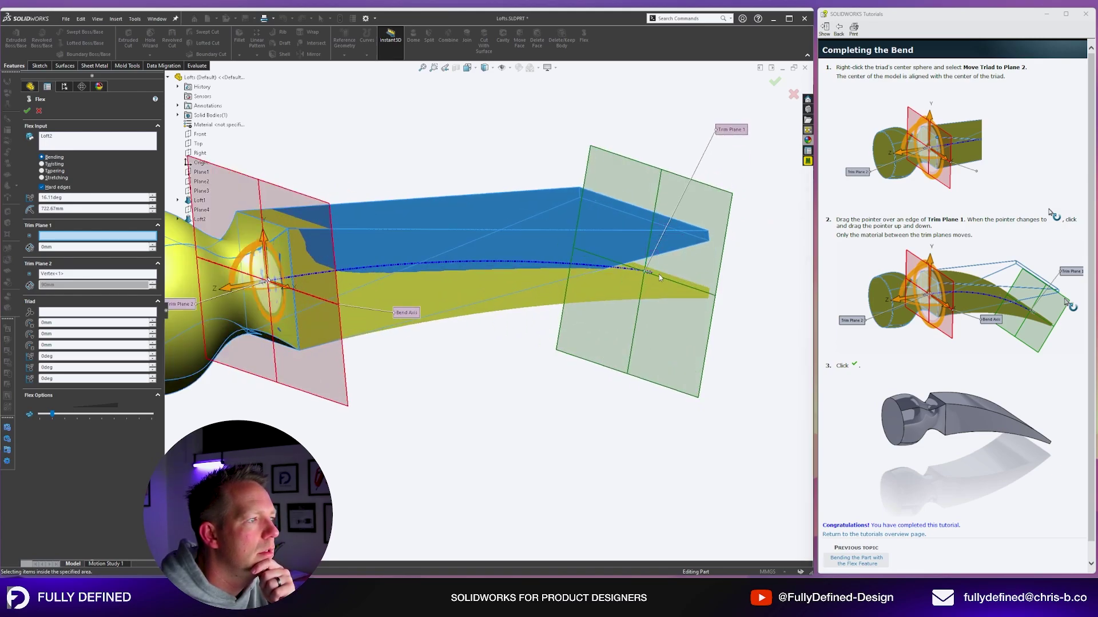
# - Align Trim Plane 1 to the corner vertex at the pointed end and create the flex with a 35-degree bend angle
pyautogui.moveTo(649, 272); pyautogui.dragTo(590, 277)
pyautogui.click(614, 284)
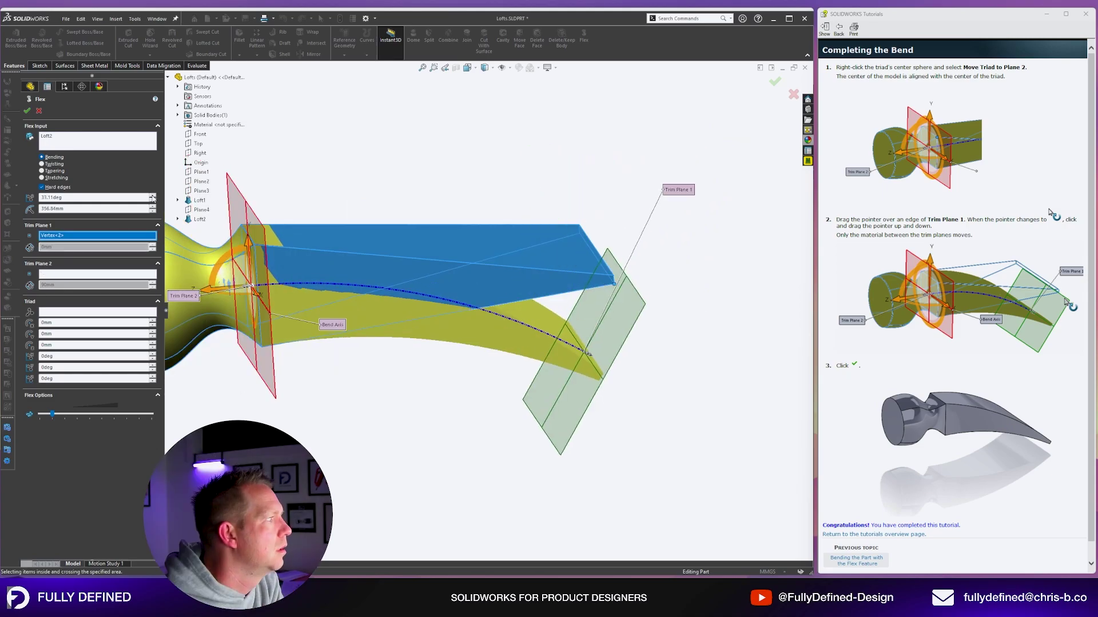
pyautogui.click(152, 196)
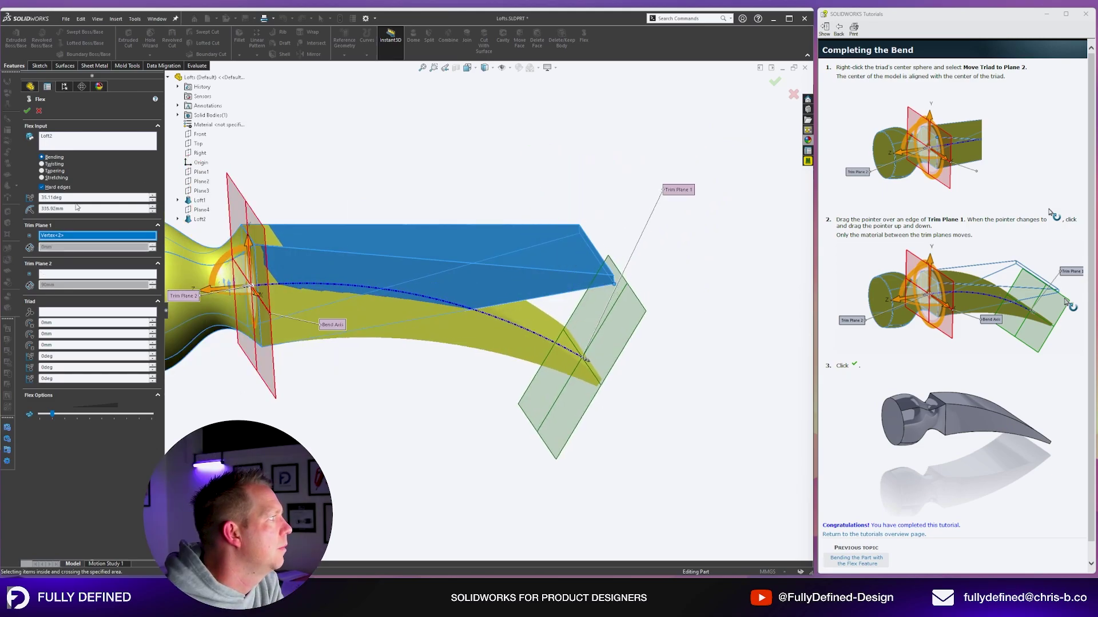
pyautogui.tripleClick(80, 197)
pyautogui.write('35')
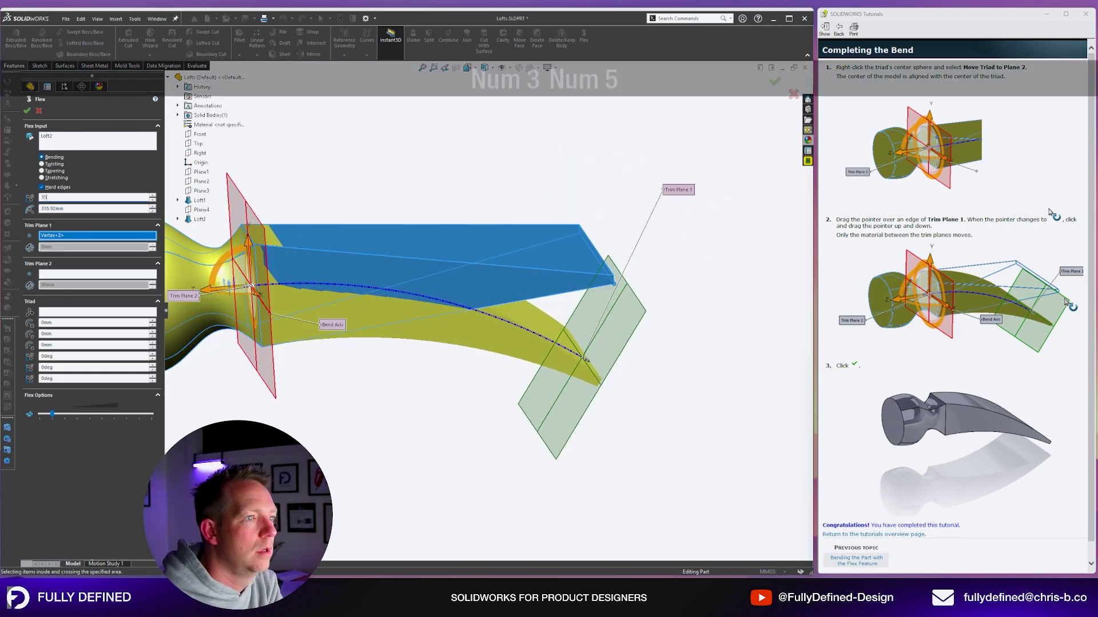
pyautogui.press('Return')
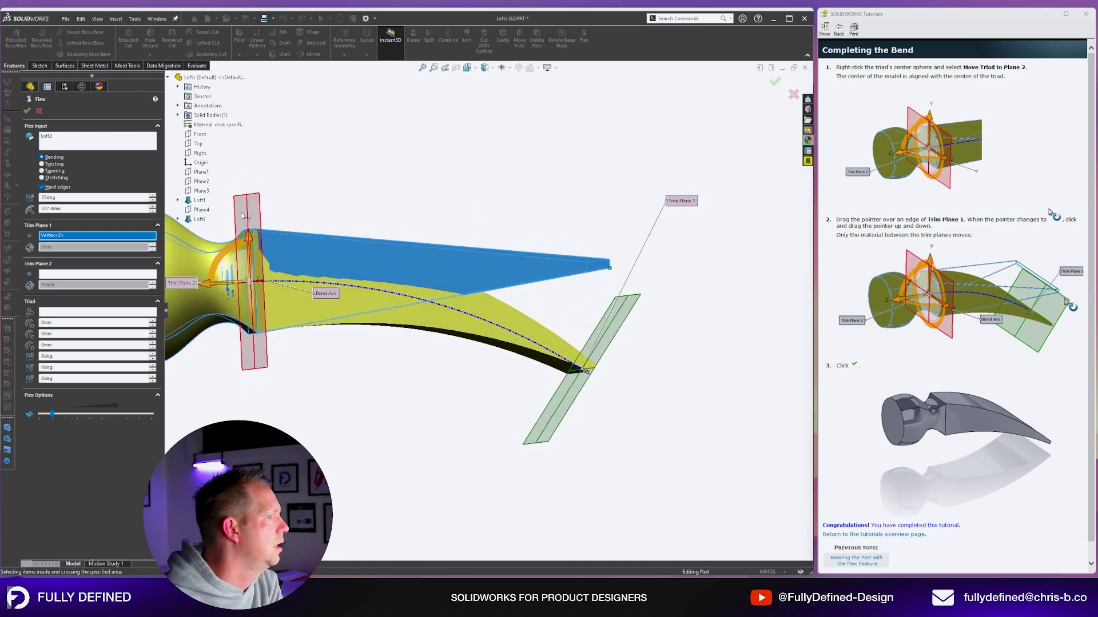
pyautogui.press('Return')
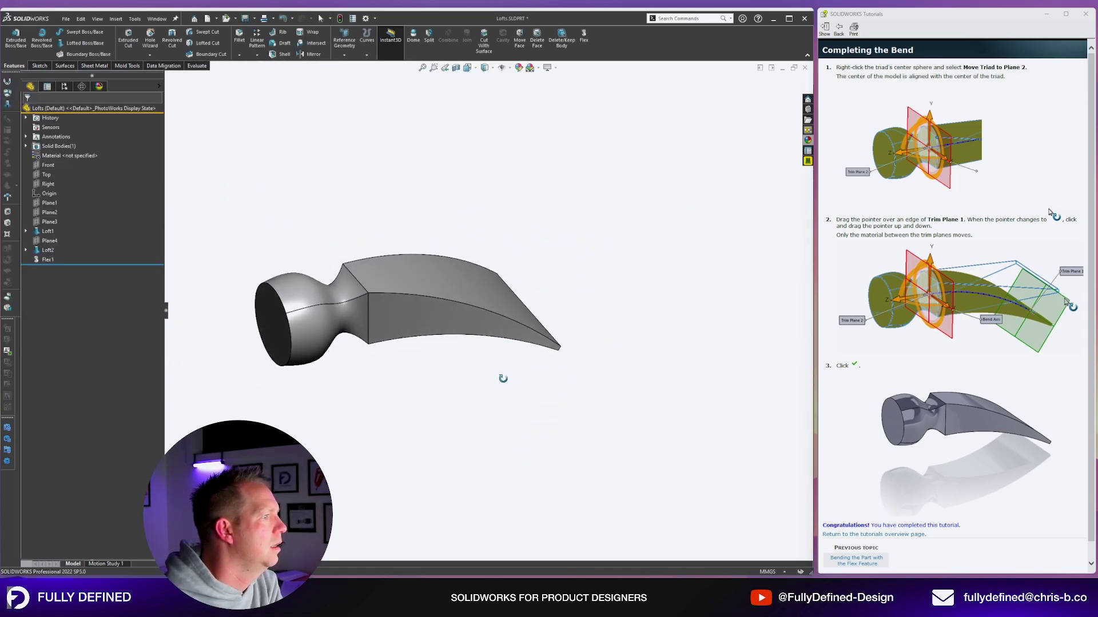
# - Set the bend angle dimension of the finished Flex feature to 30 degrees directly on the model
pyautogui.moveTo(417, 301); pyautogui.dragTo(483, 287, button='middle')
pyautogui.click(48, 259)
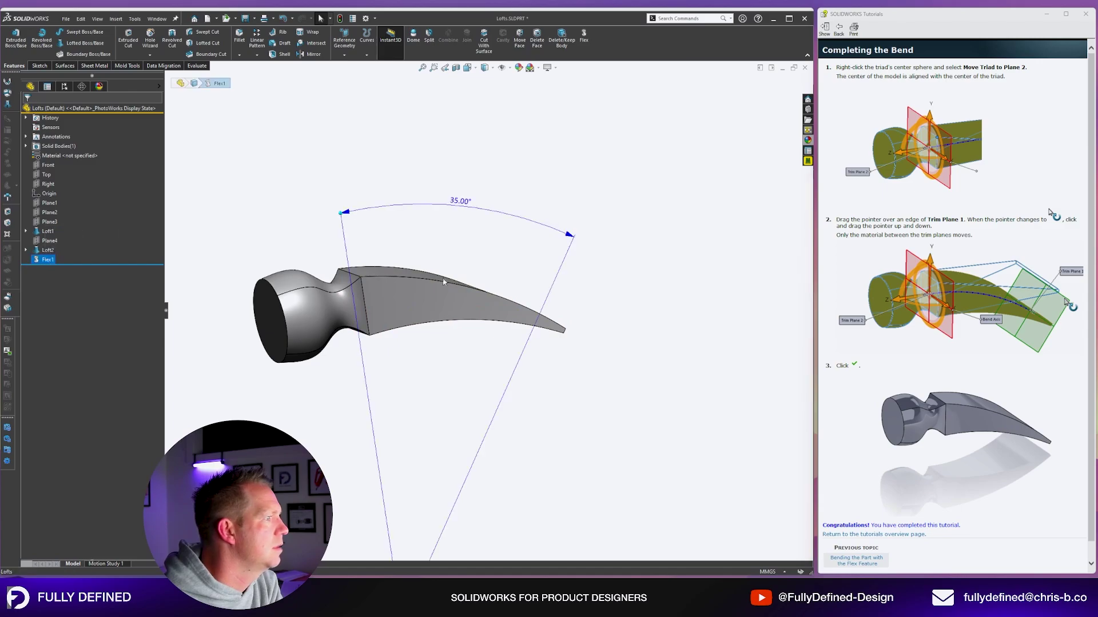
pyautogui.scroll(3, 531, 404)
pyautogui.scroll(-2, 532, 404)
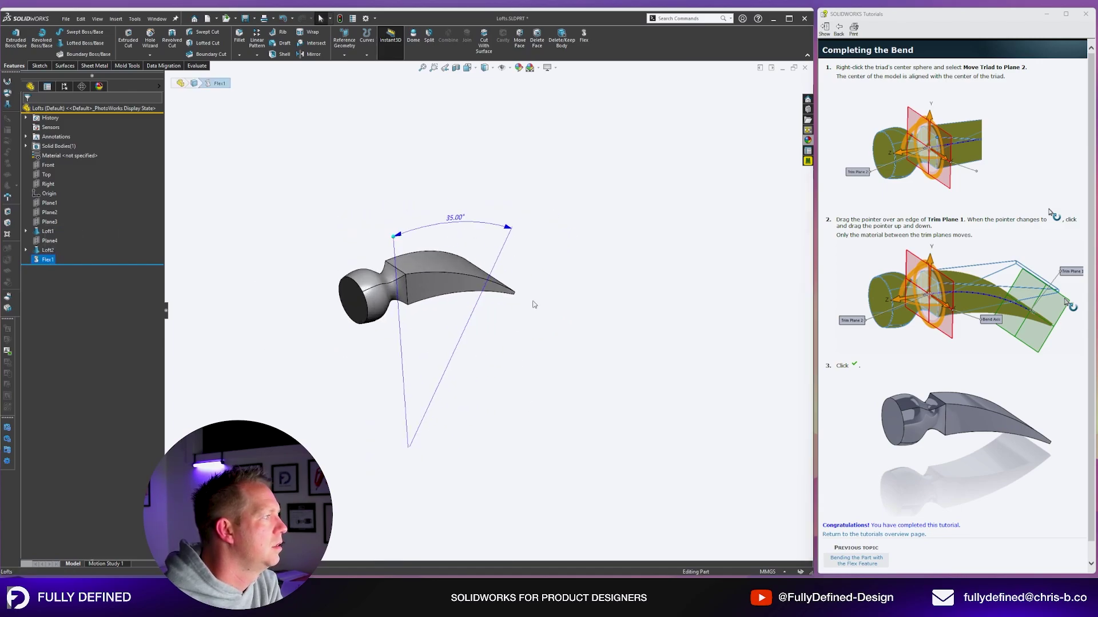
pyautogui.doubleClick(455, 218)
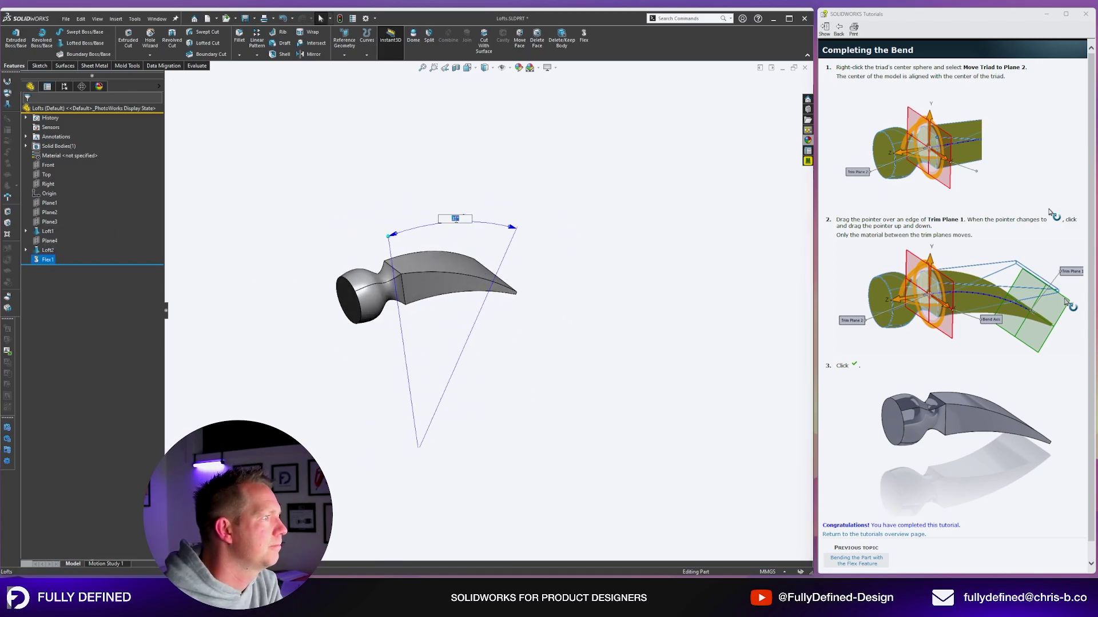
pyautogui.write('30')
pyautogui.press('Return')
pyautogui.moveTo(515, 258); pyautogui.dragTo(472, 273, button='middle')
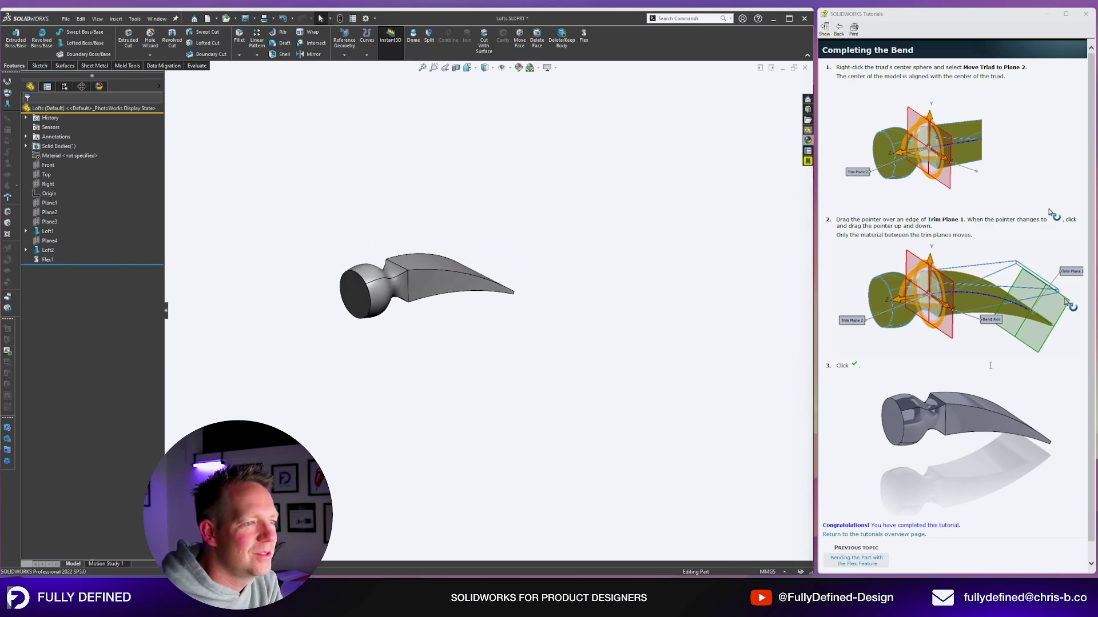
# - Read to the end of the Completing the Bend tutorial page and save the Lofts part
pyautogui.scroll(-1, 874, 436)
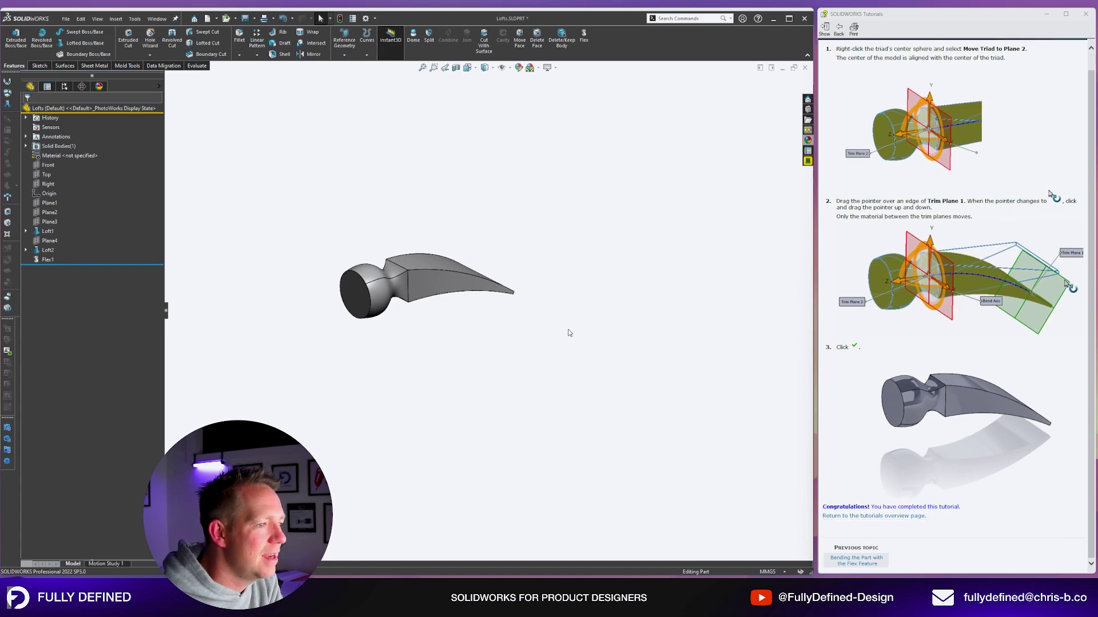
pyautogui.click(244, 18)
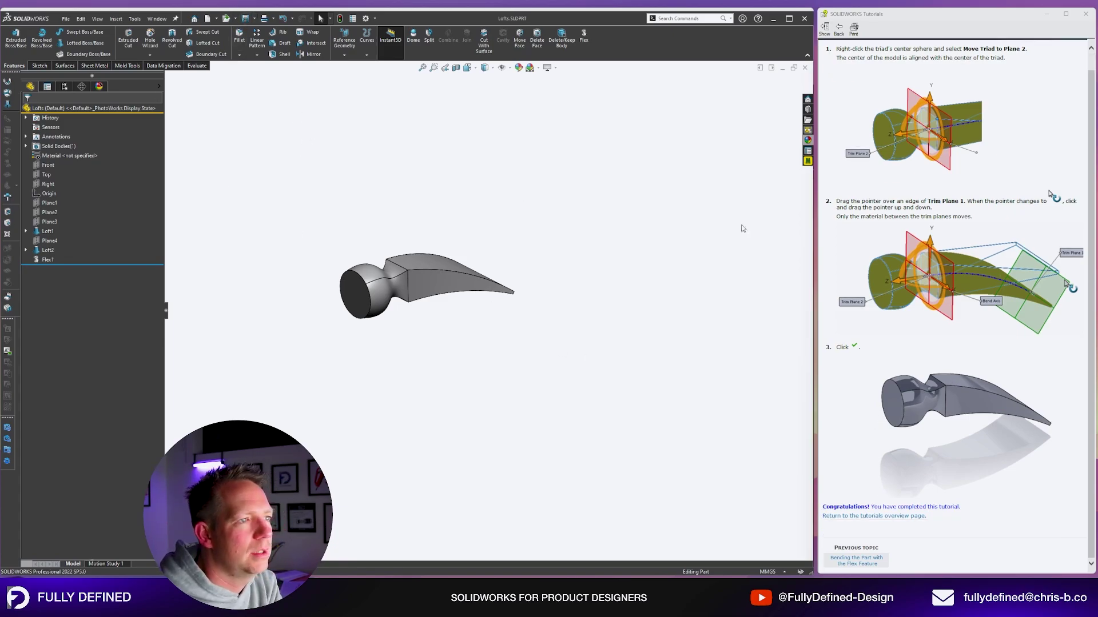
# - Examine the bent hammer head from several angles, including the small end face at its tip, and compare it with the tutorial picture
pyautogui.moveTo(657, 304)
pyautogui.mouseDown(button='middle')
pyautogui.moveTo(640, 291)
pyautogui.moveTo(627, 252)
pyautogui.moveTo(639, 300)
pyautogui.mouseUp(button='middle')
pyautogui.scroll(1, 1001, 258)
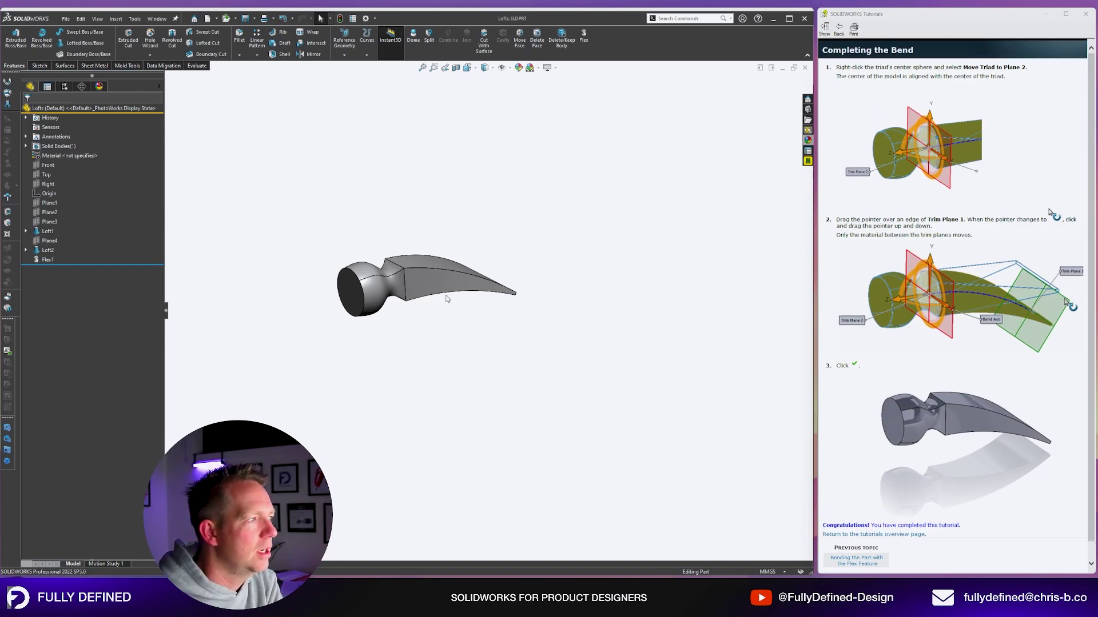
pyautogui.moveTo(475, 300); pyautogui.dragTo(495, 282, button='middle')
pyautogui.scroll(-3, 498, 287)
pyautogui.scroll(-4, 521, 338)
pyautogui.click(501, 289)
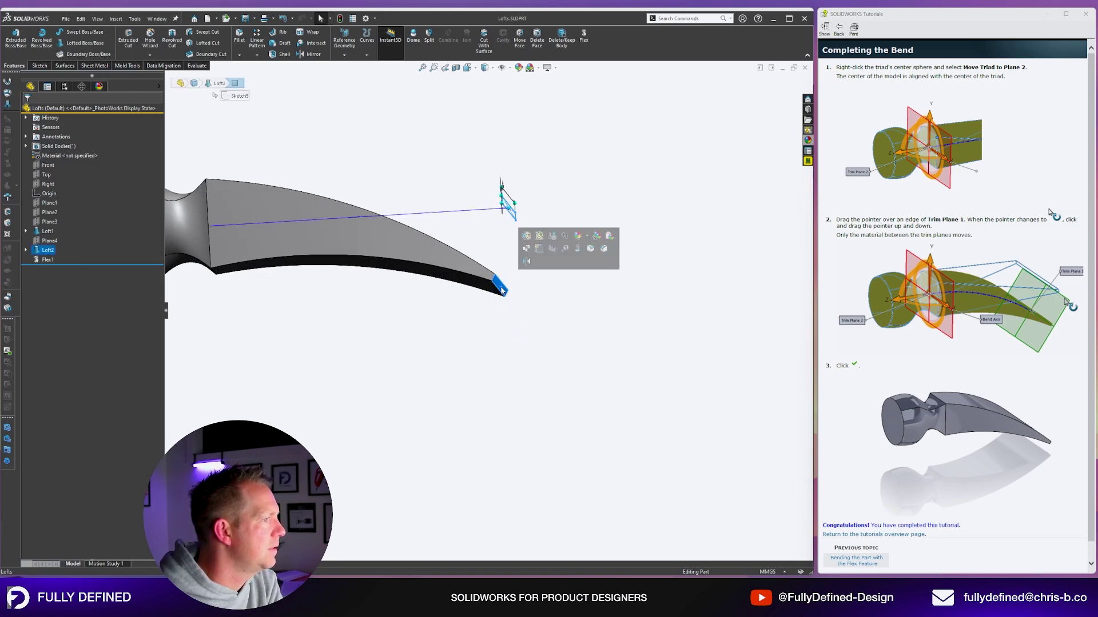
pyautogui.scroll(2, 479, 286)
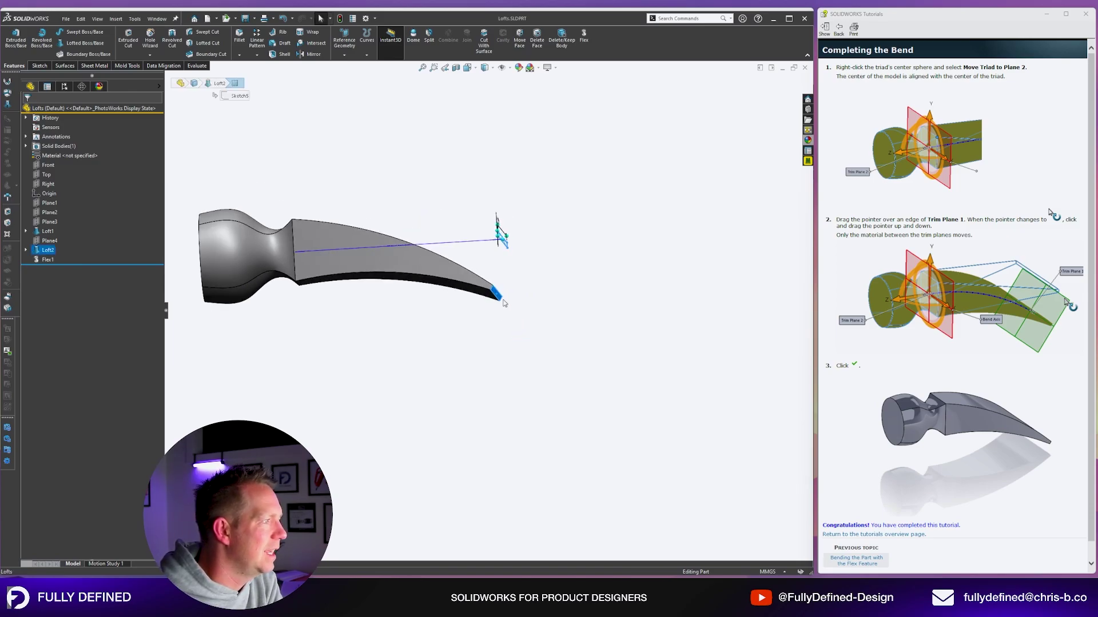
pyautogui.moveTo(562, 279); pyautogui.dragTo(598, 316, button='middle')
pyautogui.click(598, 316)
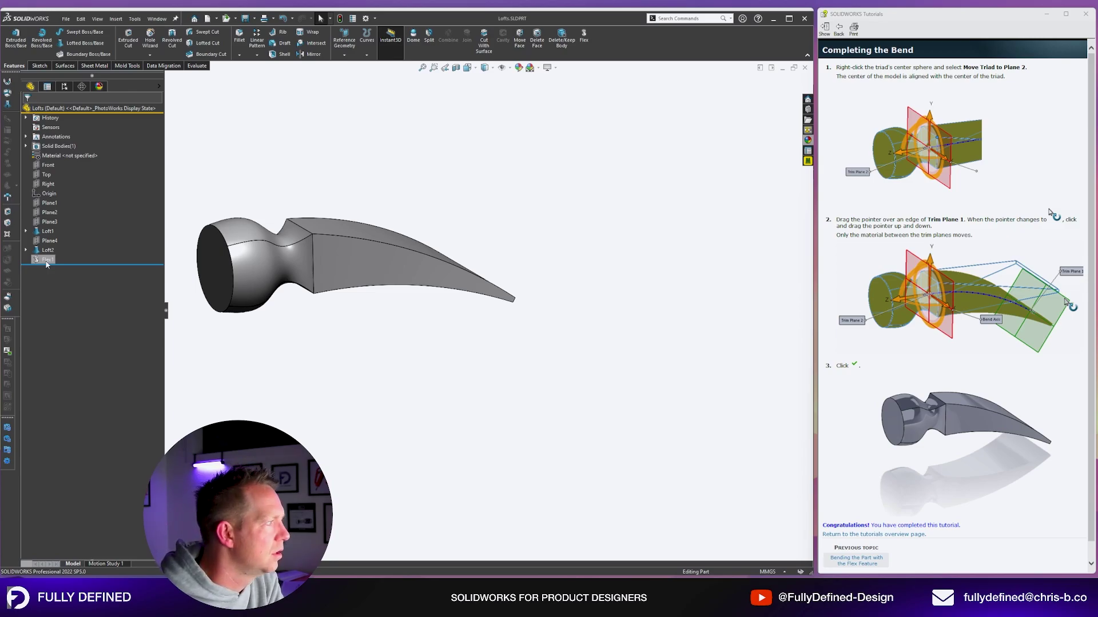
# - Edit the existing Flex feature of the hammer head and set its bend angle to 35 degrees
pyautogui.click(47, 260)
pyautogui.click(52, 235)
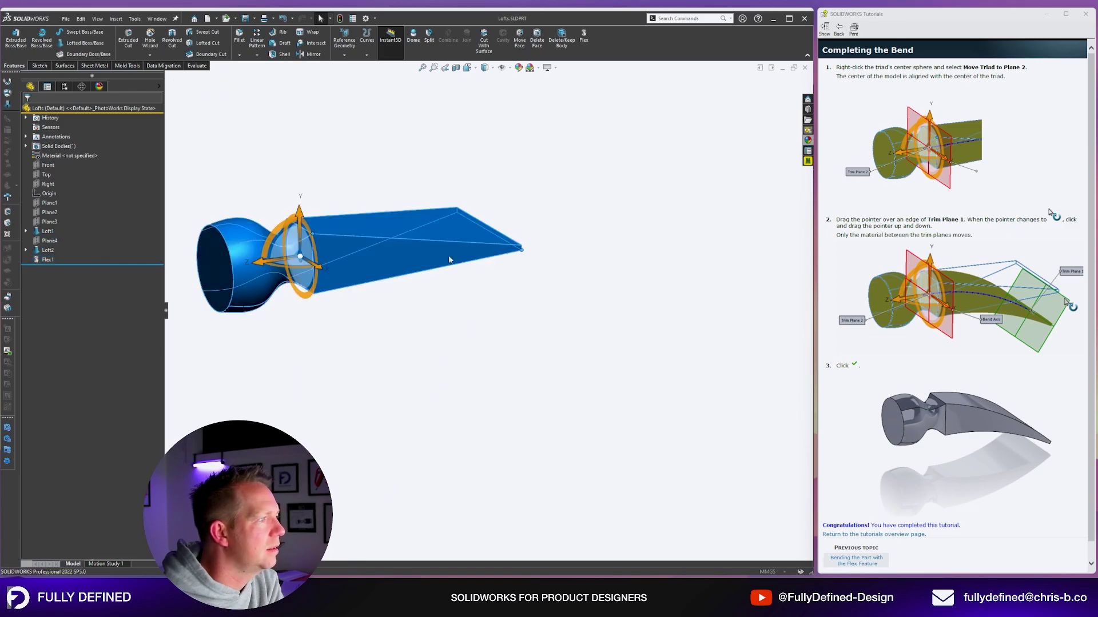
pyautogui.write('35')
pyautogui.press('Return')
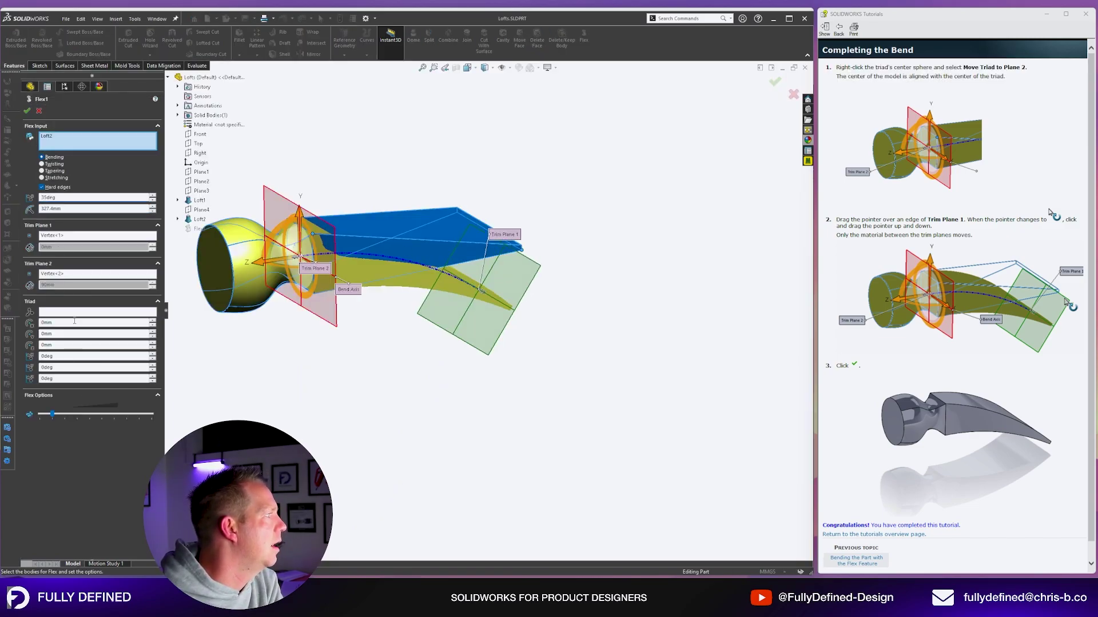
pyautogui.click(27, 110)
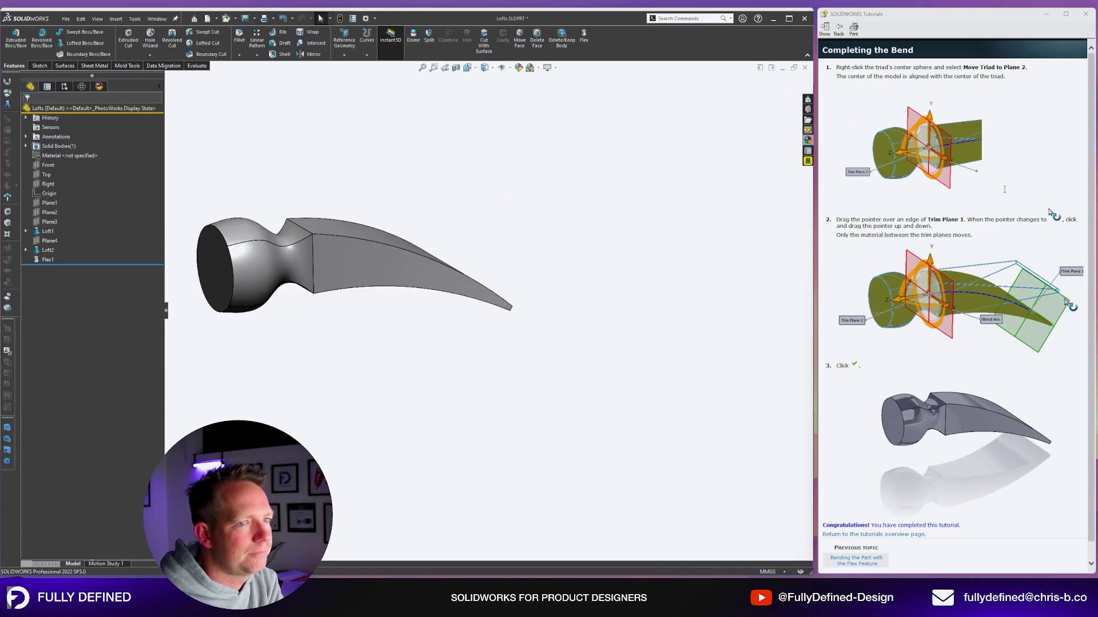